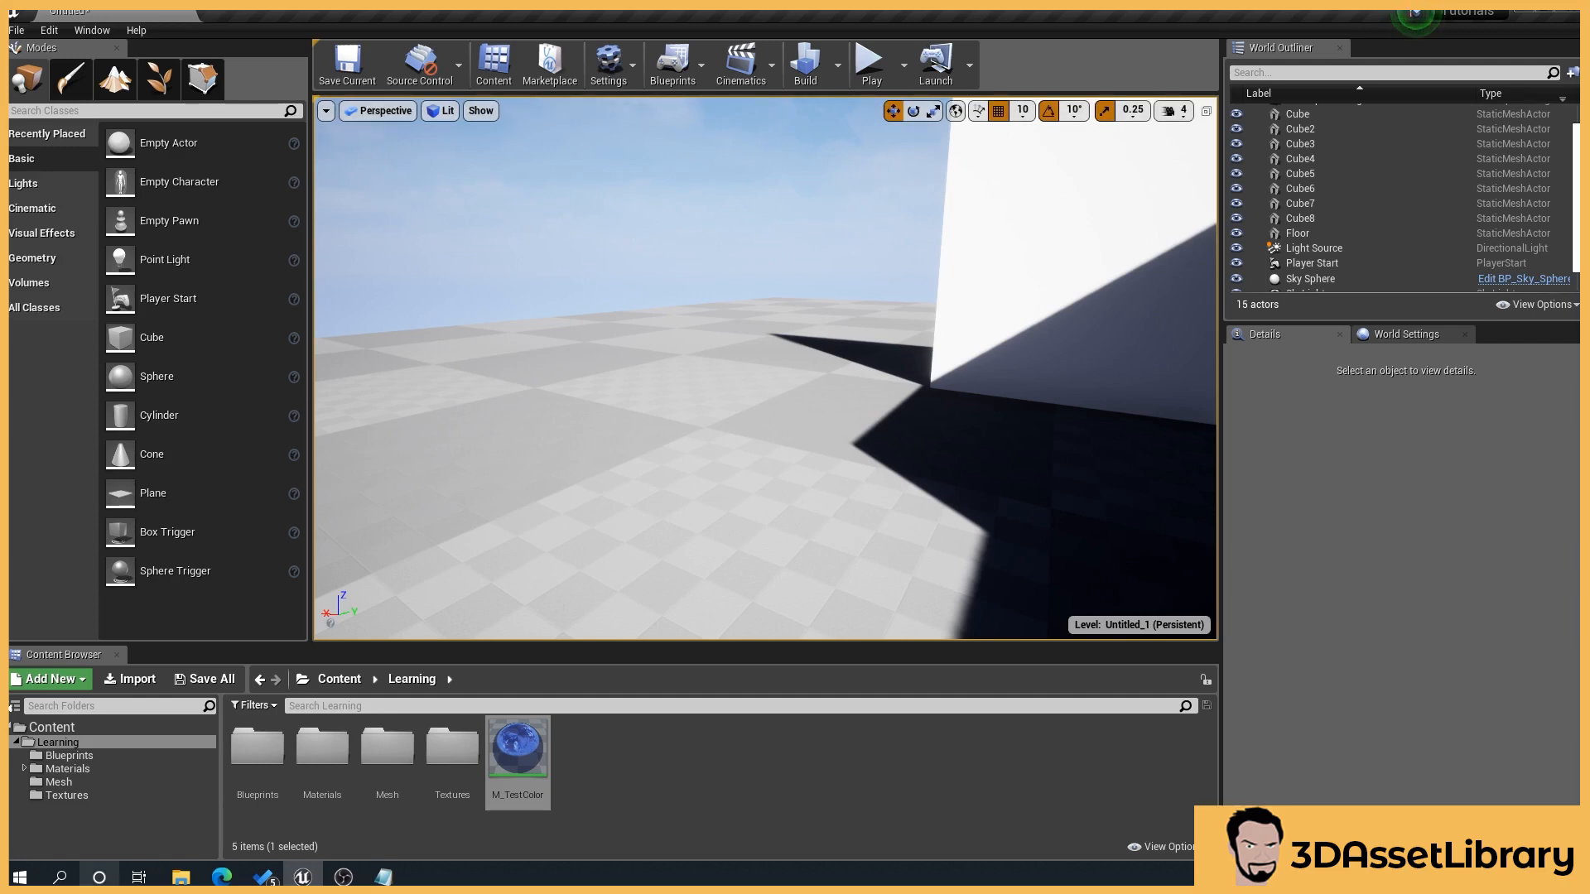
# Step: Search the placeable actors for "fog" and place an Exponential Height Fog actor on the floor of the level
pyautogui.moveTo(657, 430); pyautogui.dragTo(662, 451)
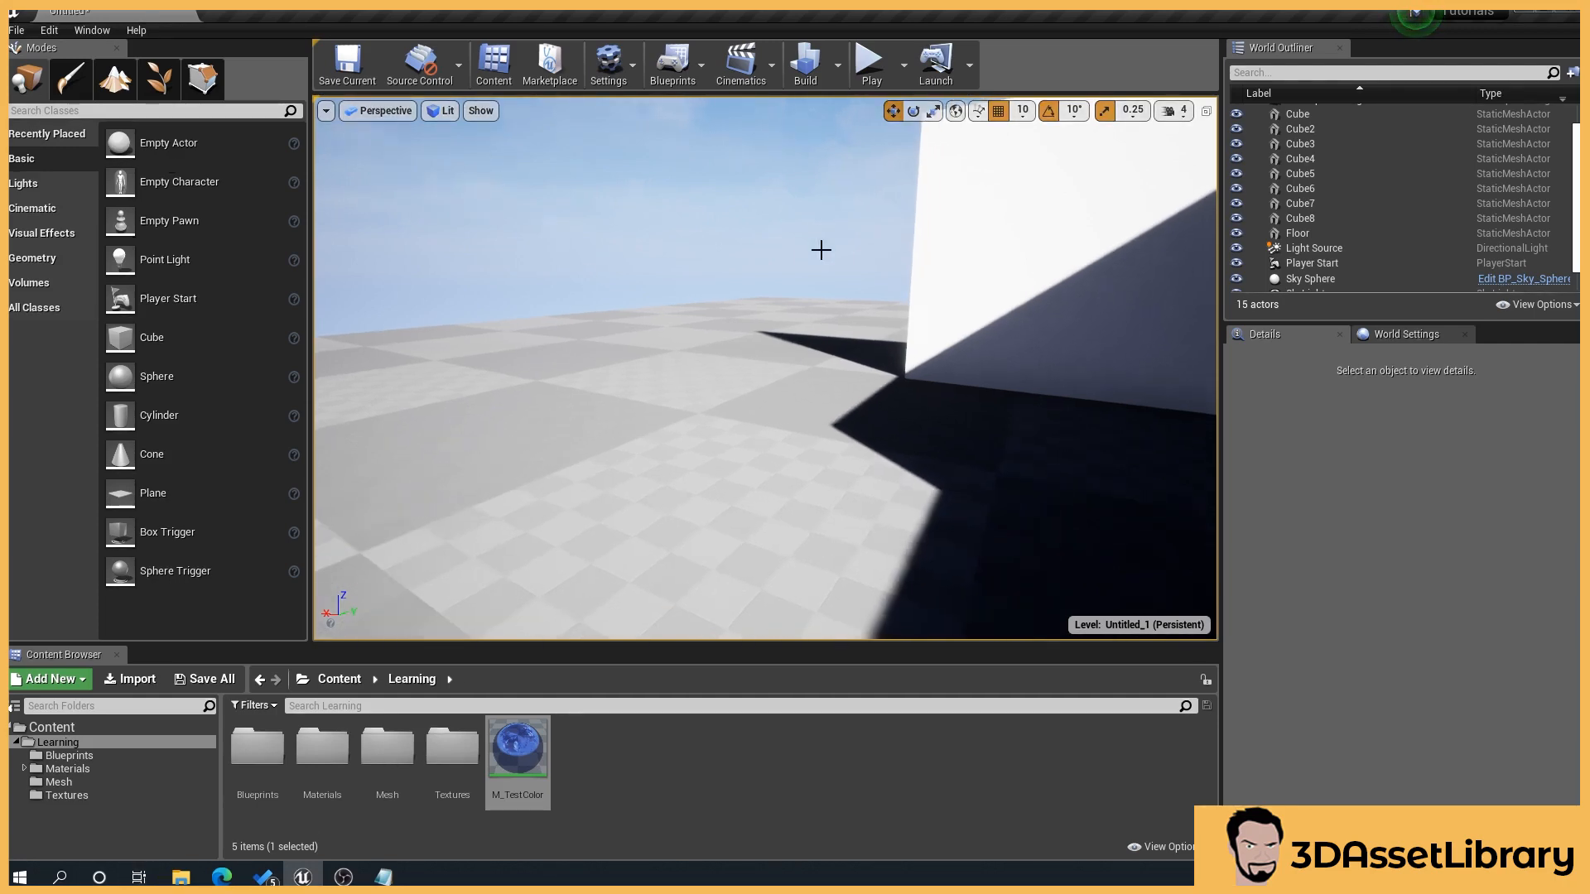
pyautogui.click(79, 110)
pyautogui.write('fog')
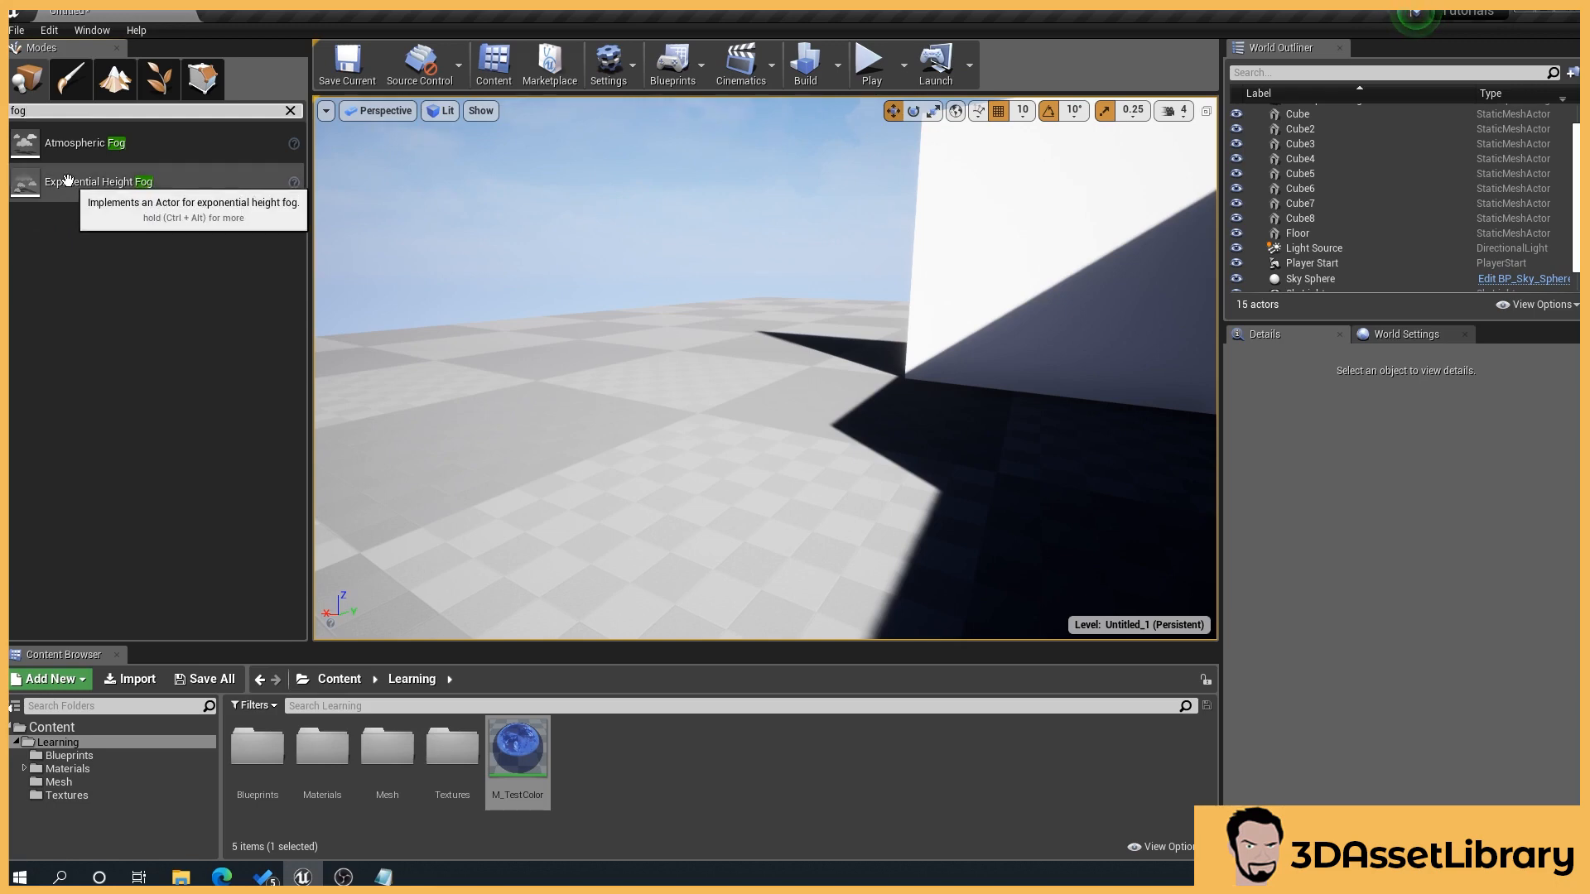
pyautogui.moveTo(68, 181); pyautogui.dragTo(705, 472)
pyautogui.moveTo(660, 333); pyautogui.dragTo(600, 338)
pyautogui.moveTo(668, 451); pyautogui.dragTo(669, 385)
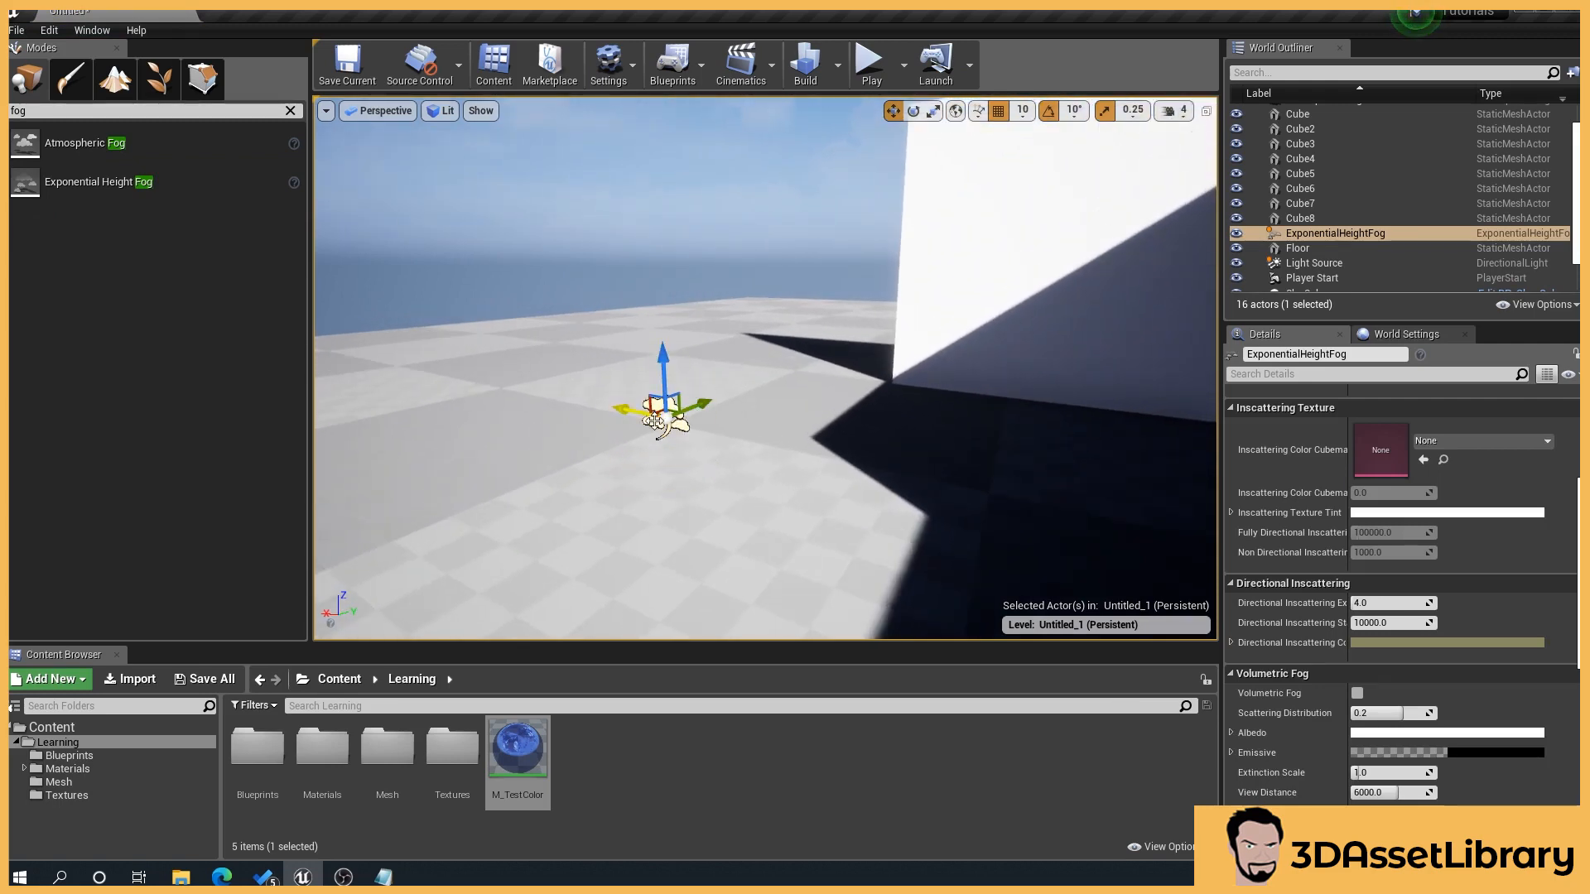
pyautogui.scroll(5, 1536, 596)
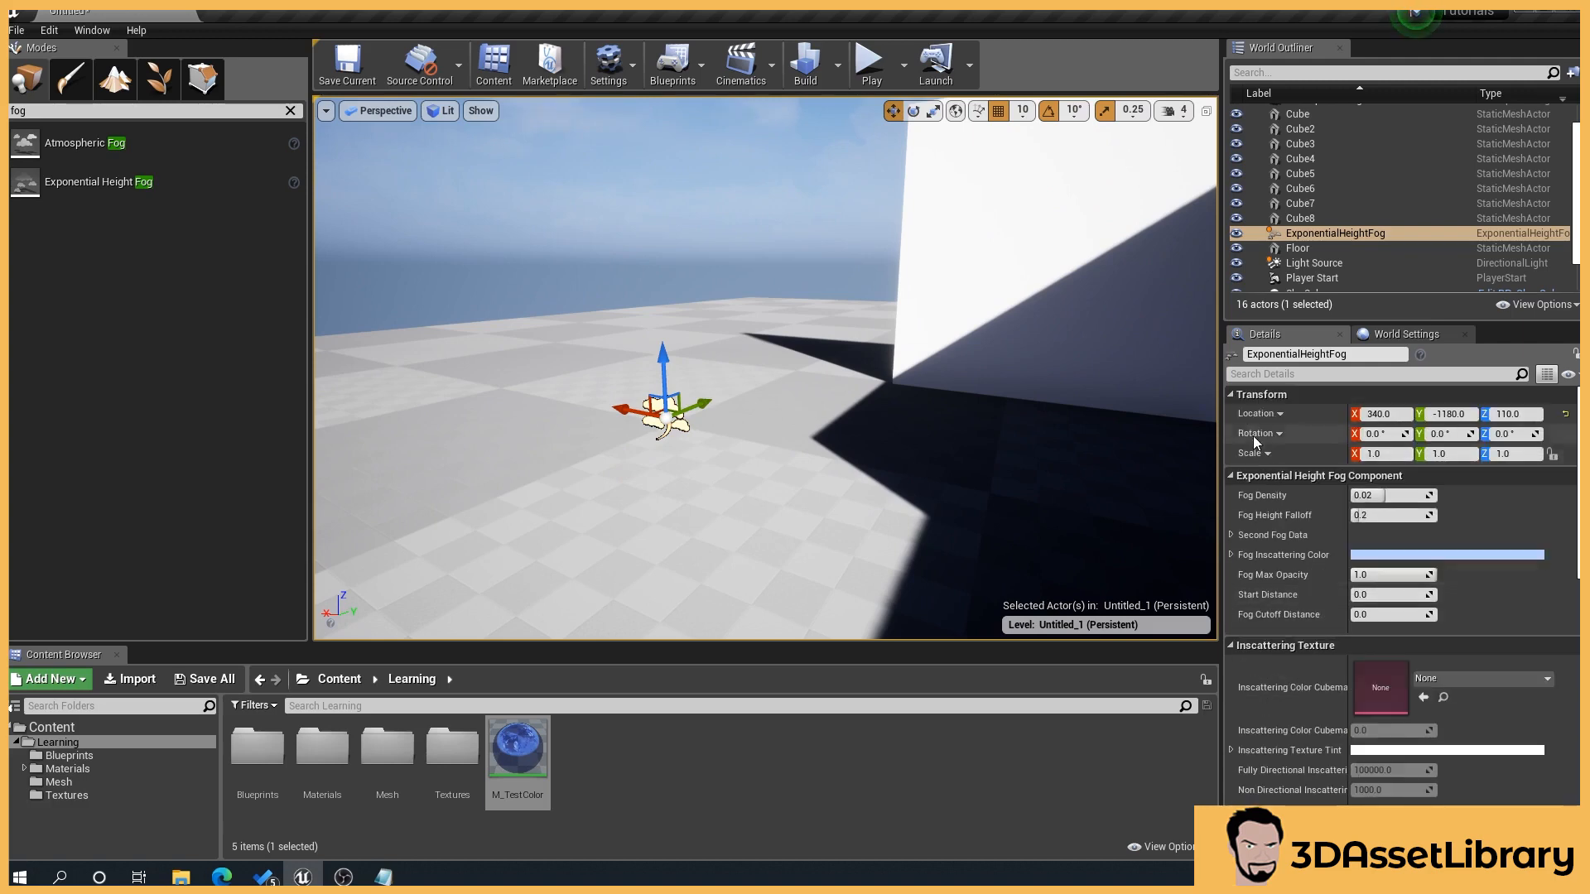
pyautogui.moveTo(904, 432); pyautogui.dragTo(861, 406, button='right')
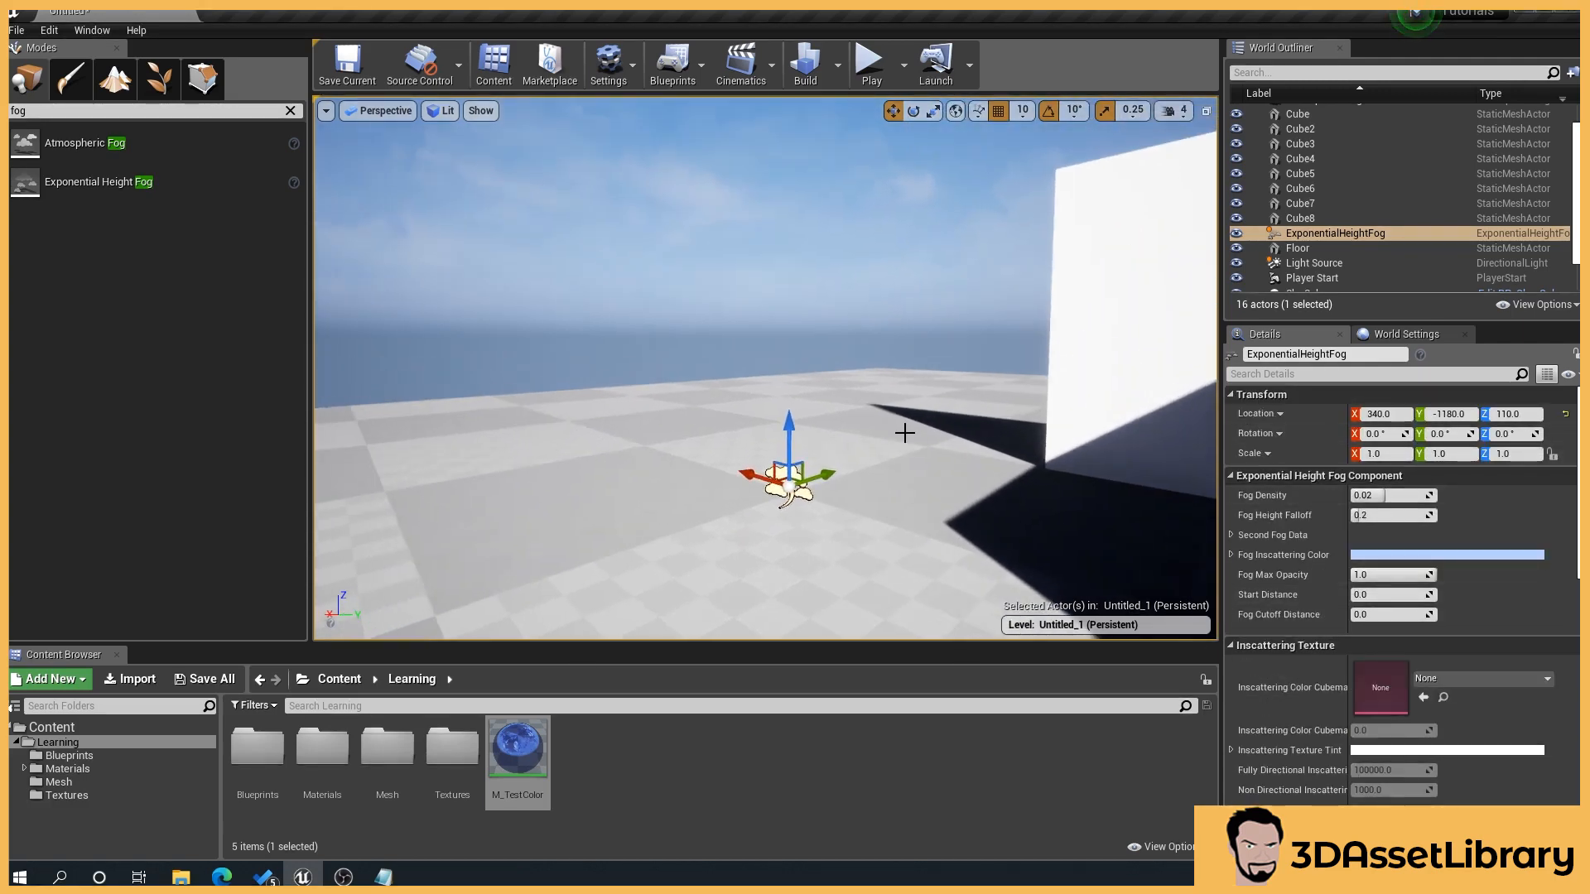
# Step: Toggle the visibility of the ExponentialHeightFog actor off and on to compare the scene with and without fog
pyautogui.click(1236, 232)
pyautogui.click(1236, 231)
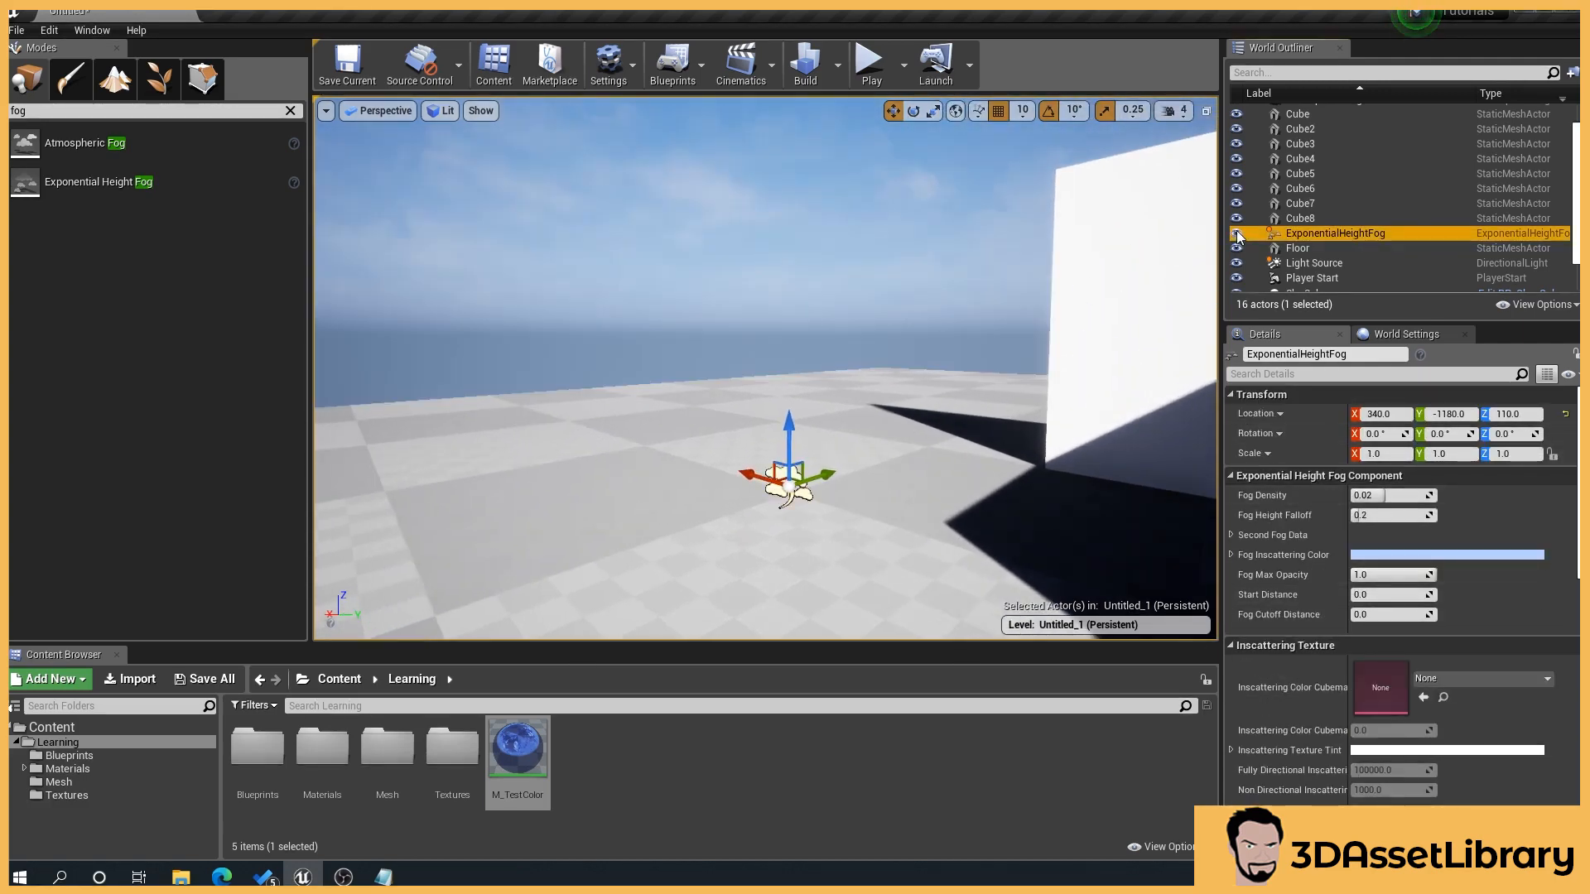
pyautogui.click(1236, 232)
pyautogui.click(1236, 232)
pyautogui.click(1236, 232)
pyautogui.click(1236, 232)
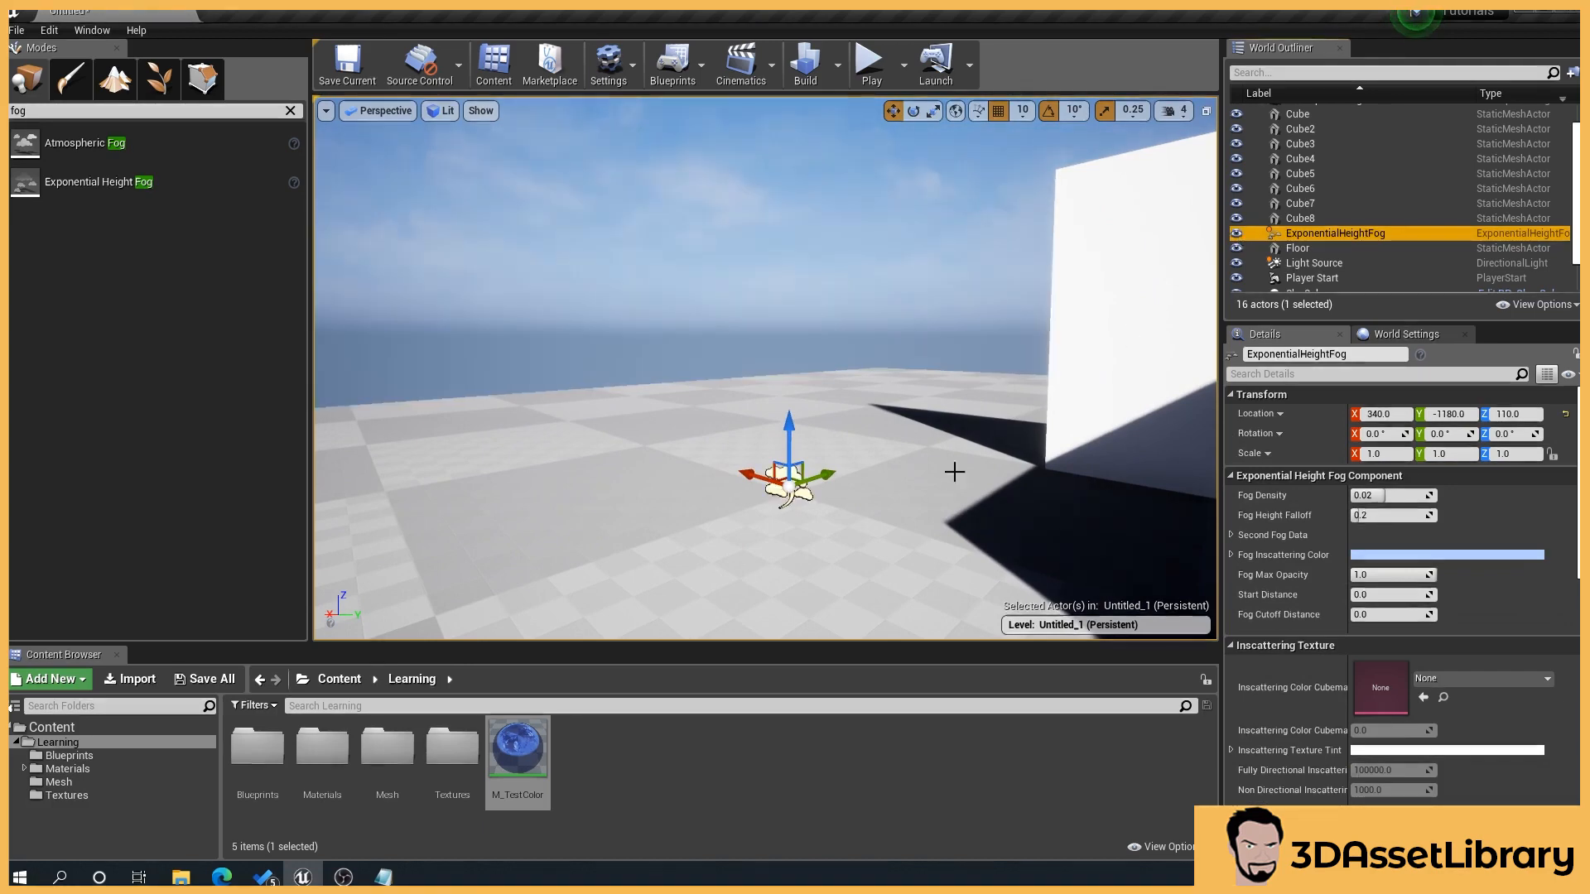
pyautogui.moveTo(727, 552); pyautogui.dragTo(774, 558, button='right')
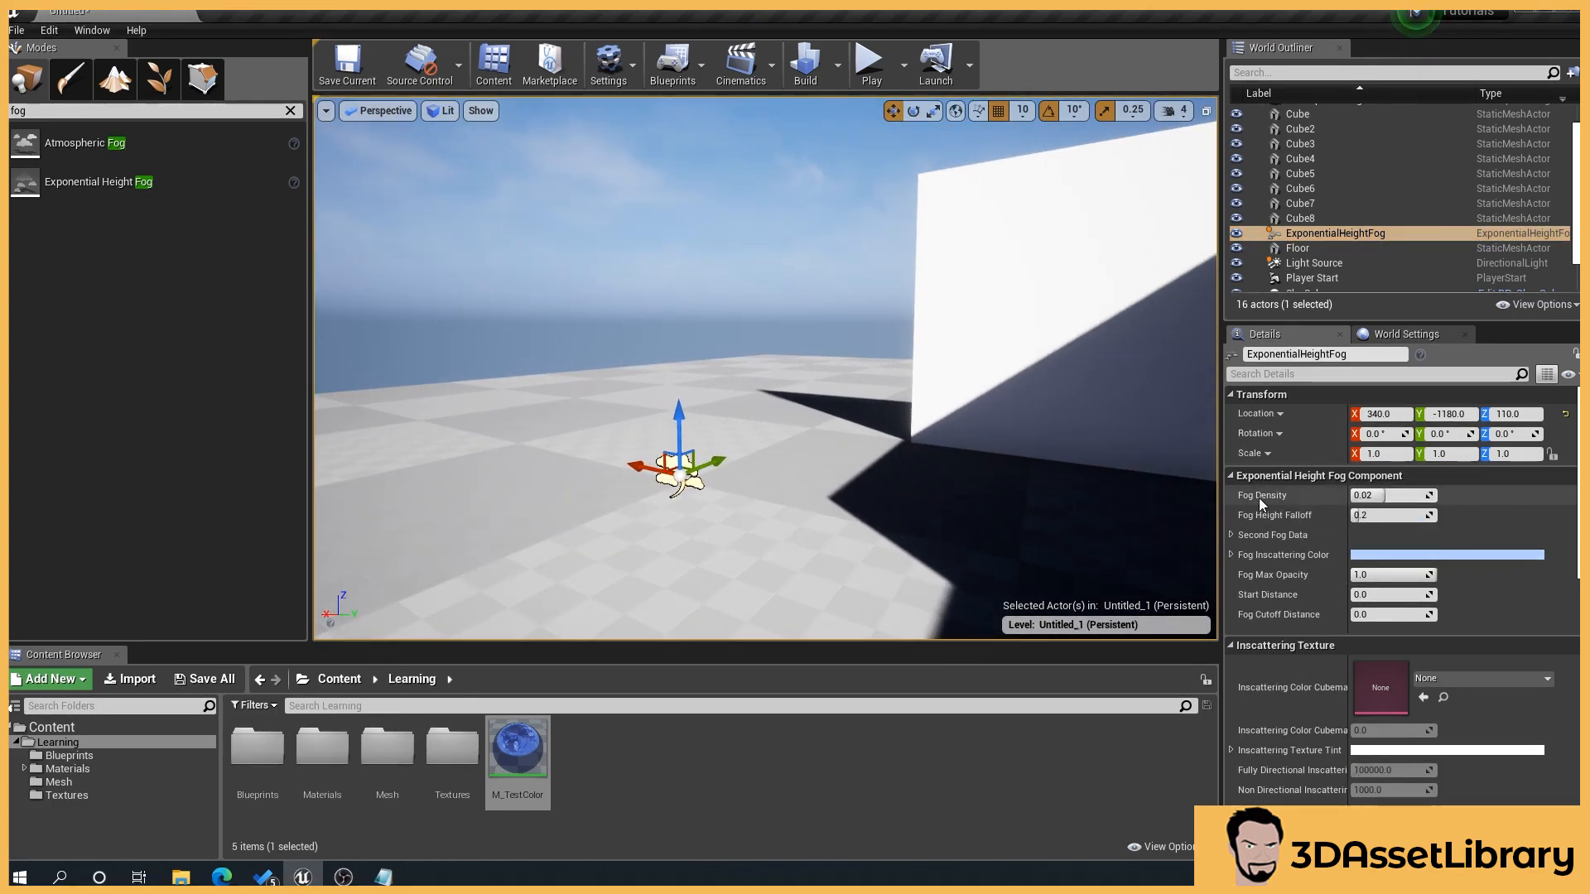
# Step: Try a Fog Density of 1.0 on the height fog and settle on 0.5
pyautogui.click(1382, 495)
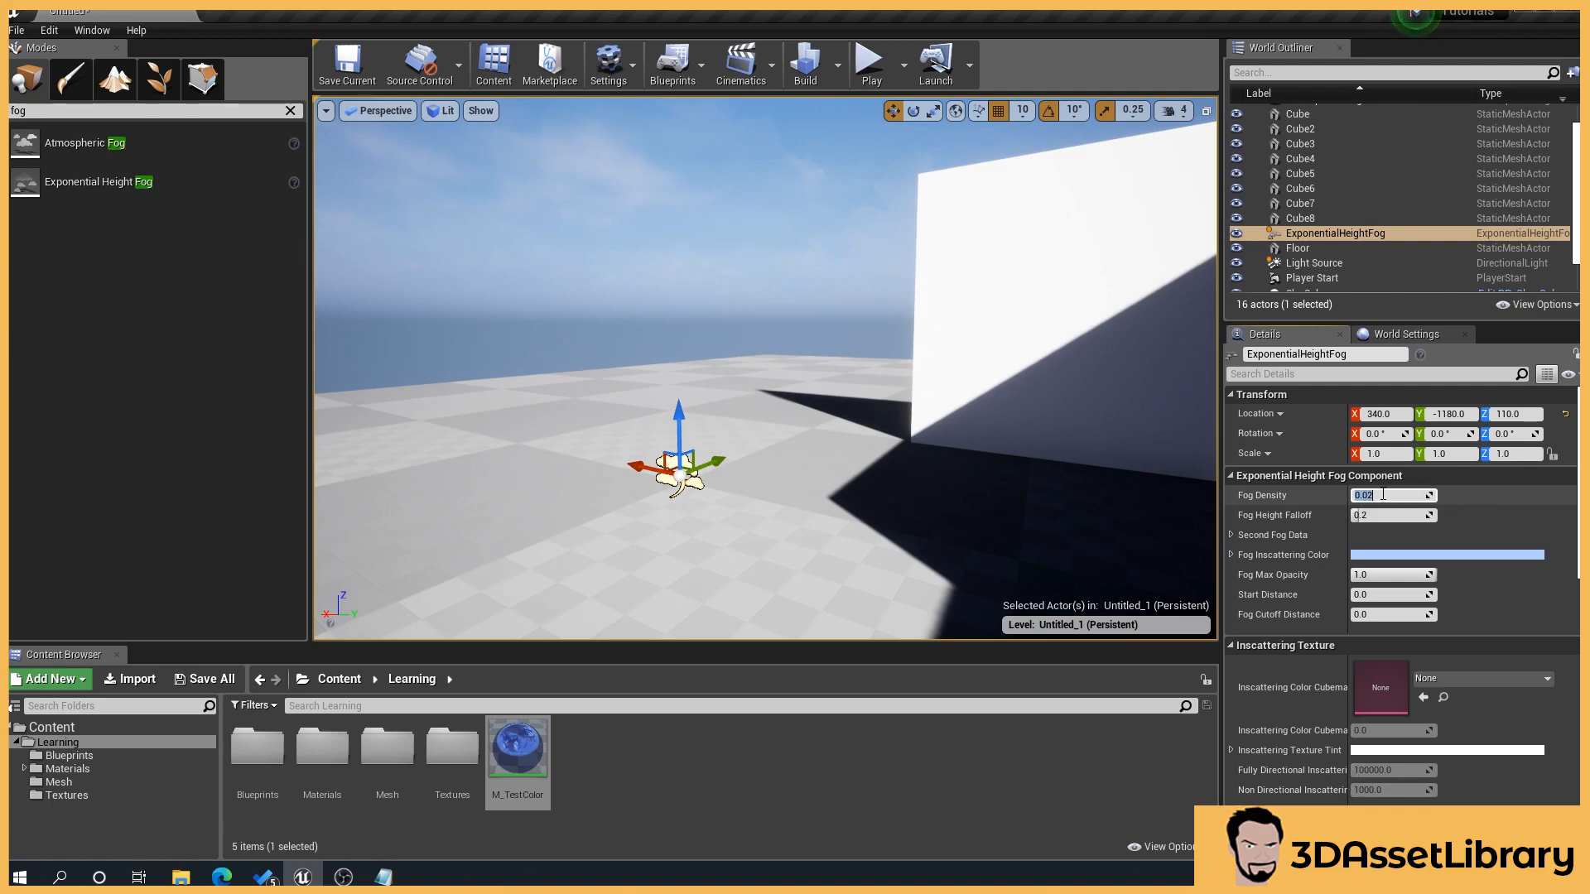
pyautogui.write('1')
pyautogui.press('Return')
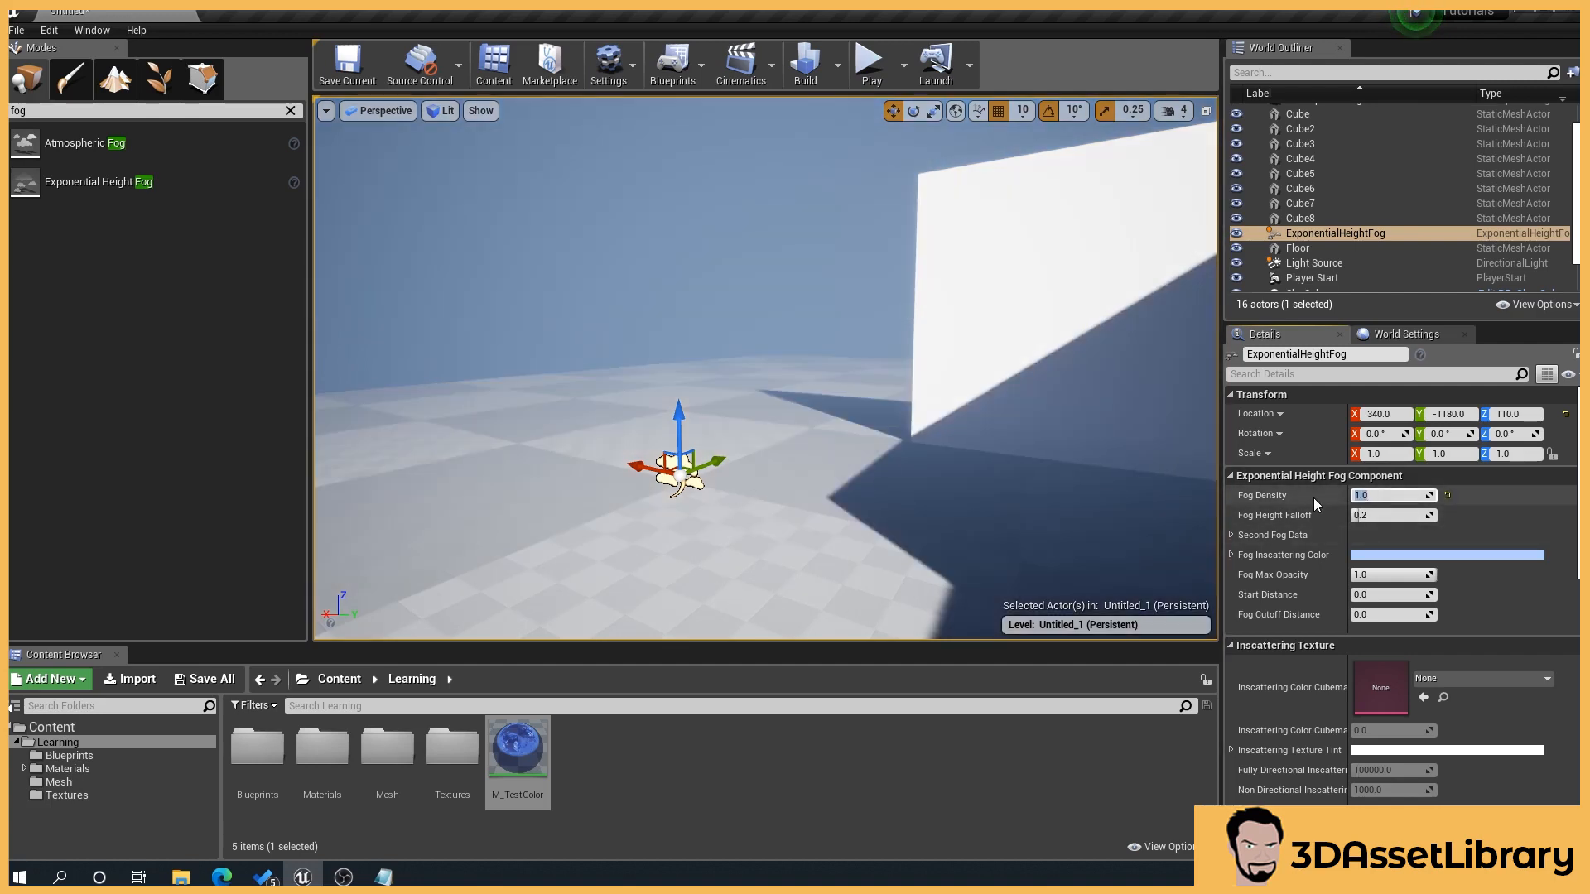
pyautogui.write('0.5')
pyautogui.press('Return')
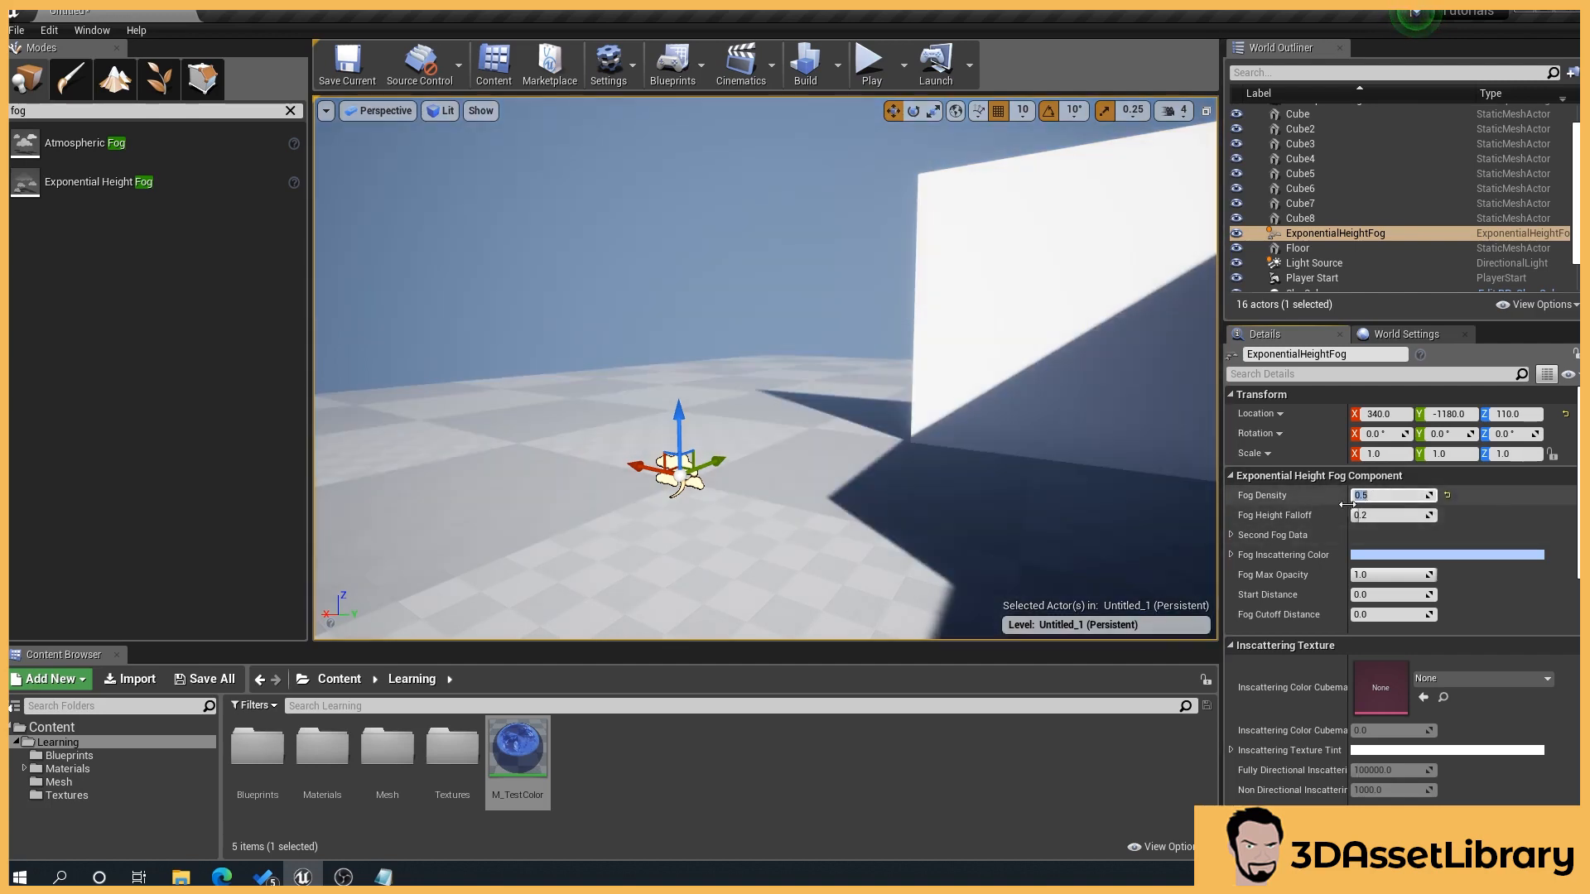
# Step: Raise the Fog Height Falloff to about 1.6 and change the Fog Inscattering Color to magenta, hex sRGB FF00F6FF
pyautogui.moveTo(1359, 515); pyautogui.dragTo(1365, 515)
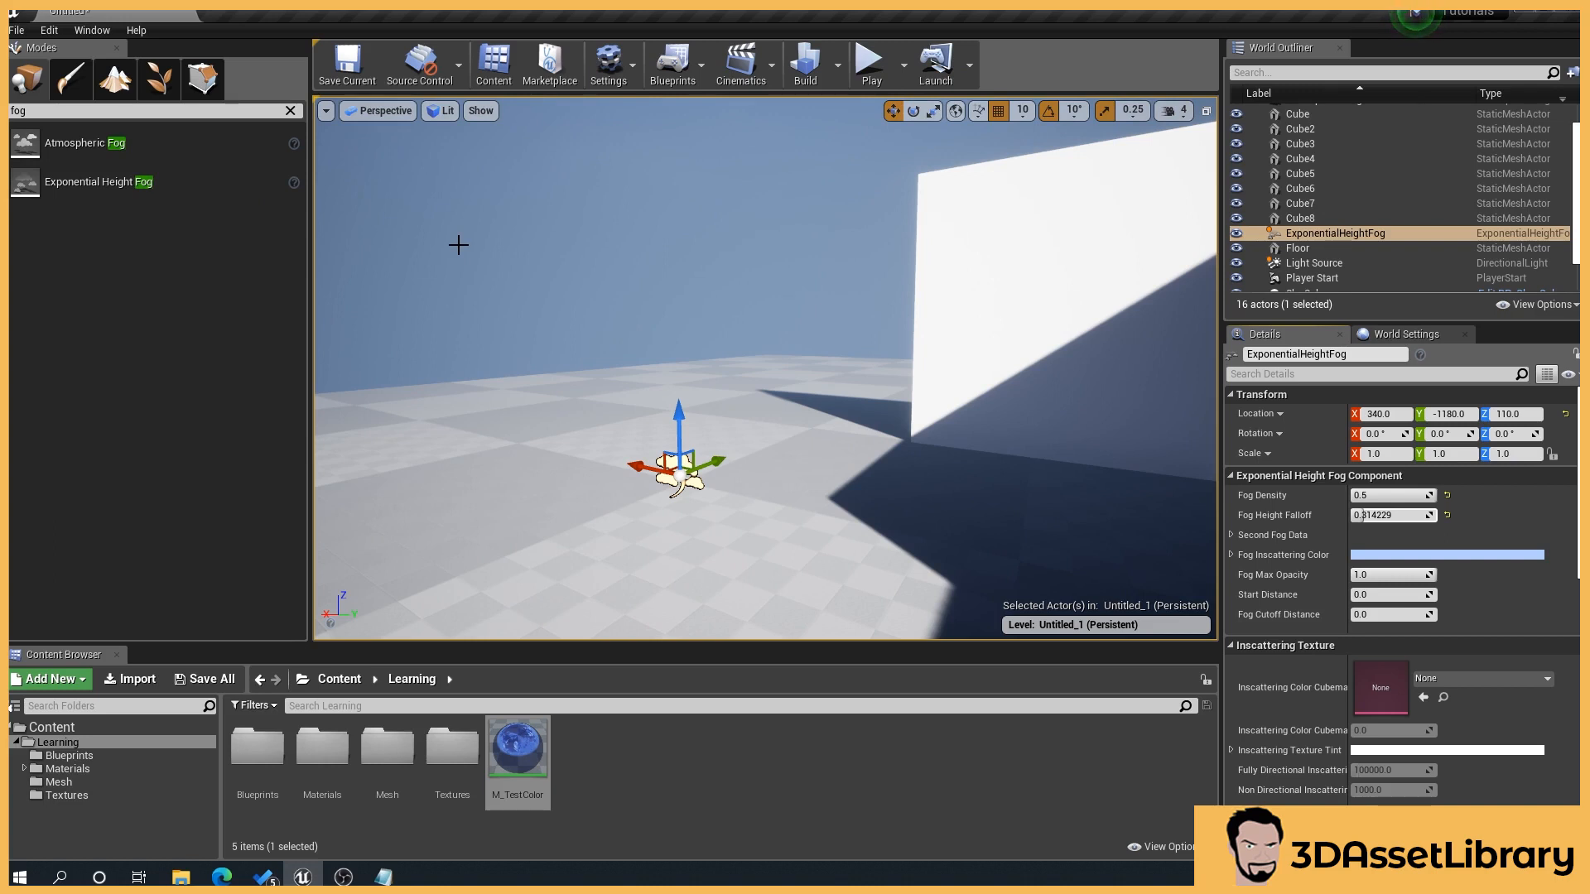
pyautogui.moveTo(1367, 515); pyautogui.dragTo(1426, 515)
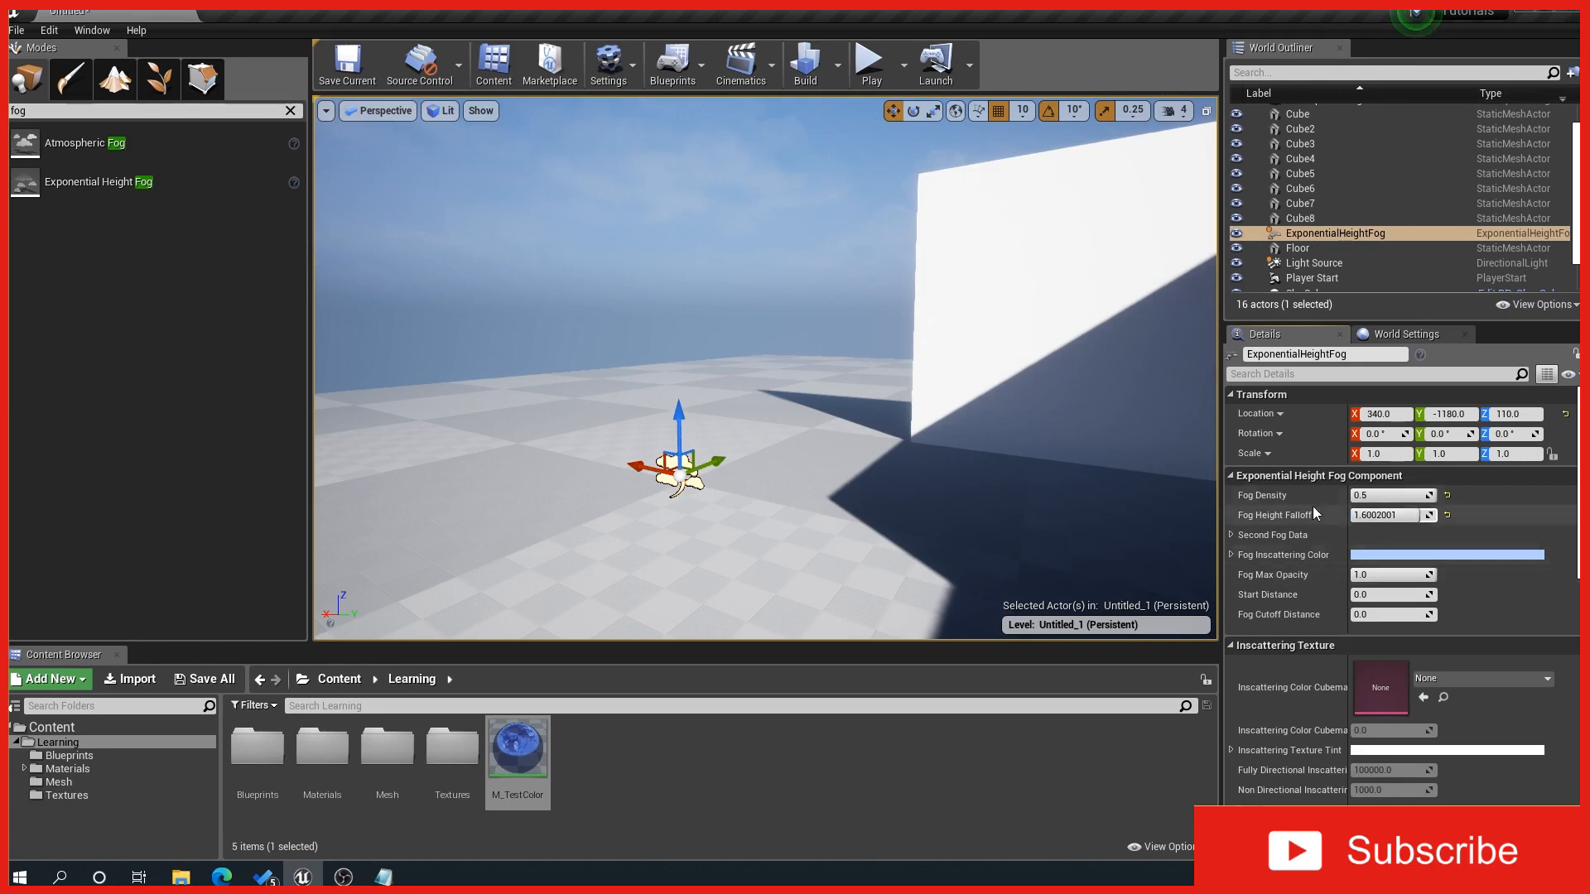
pyautogui.click(1358, 554)
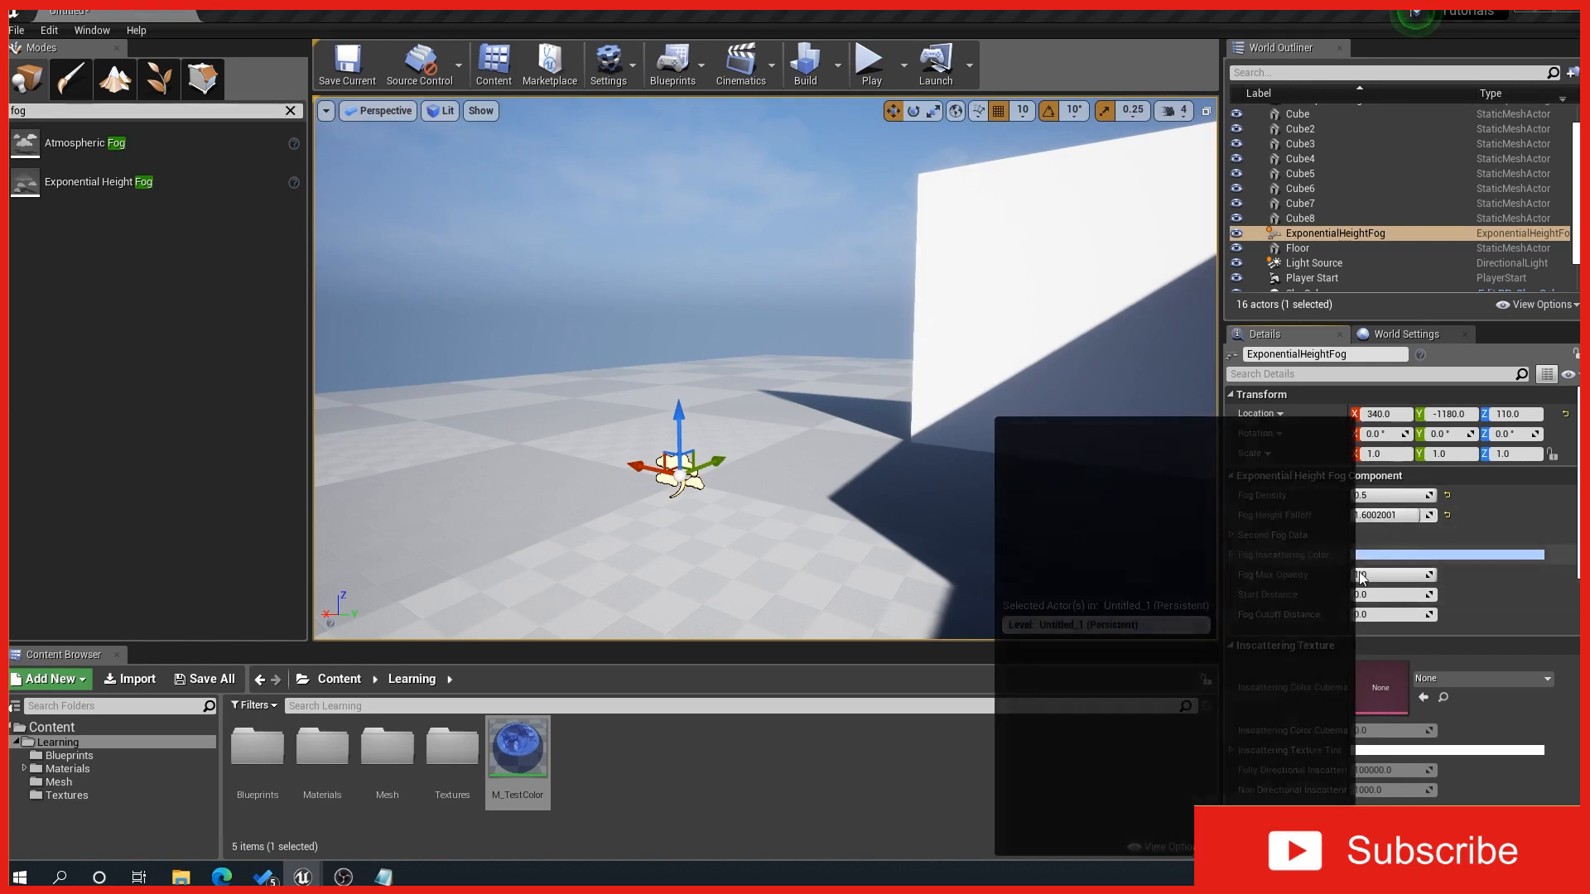
pyautogui.moveTo(1115, 539); pyautogui.dragTo(1146, 490)
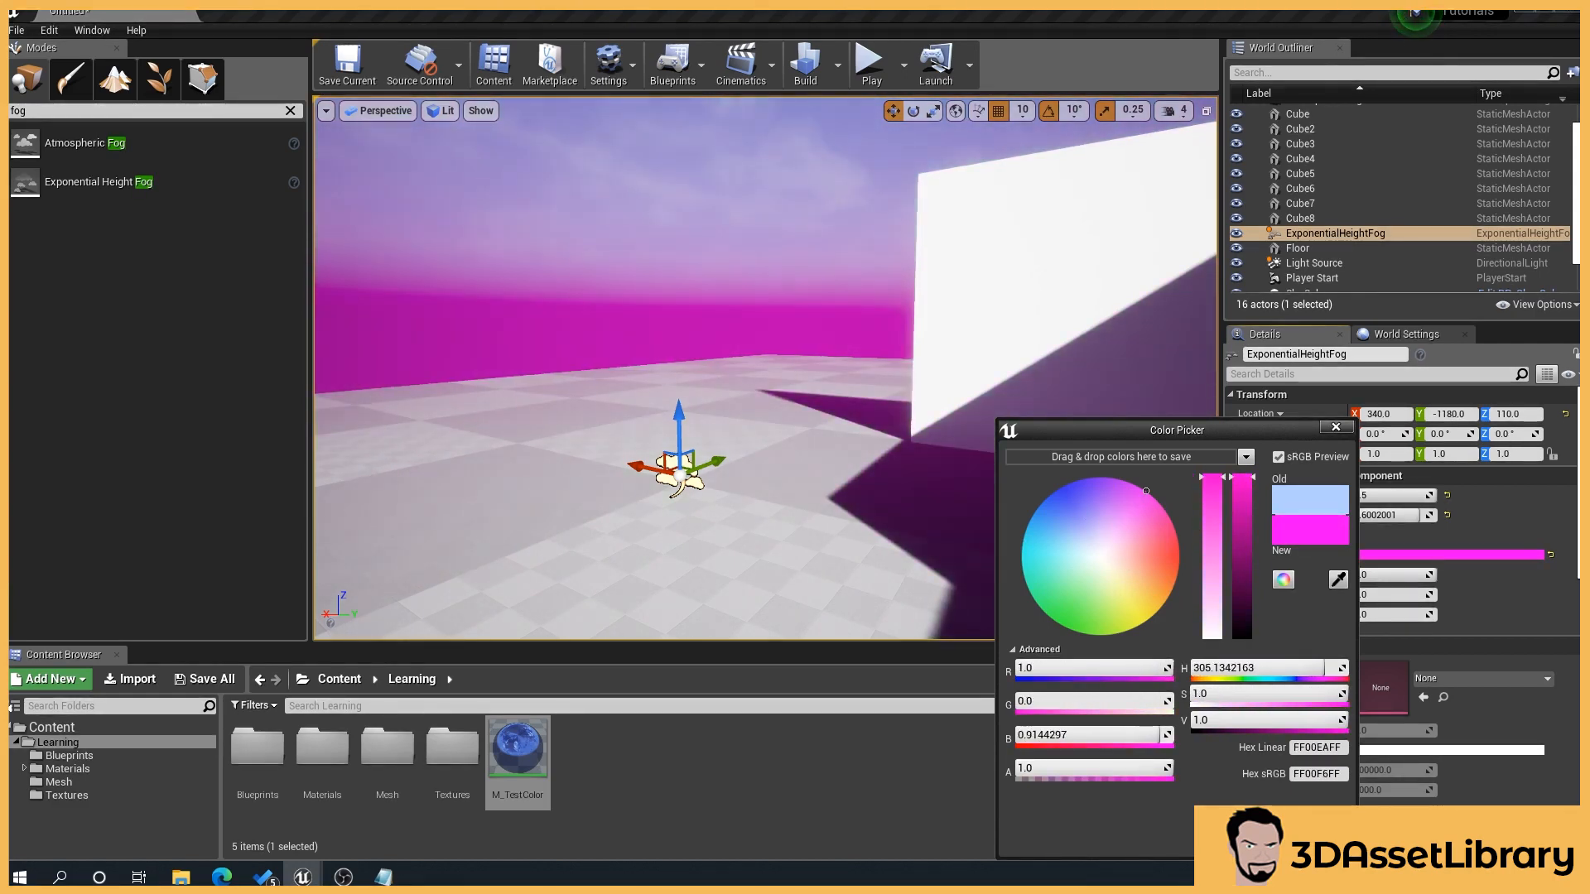
pyautogui.click(1400, 533)
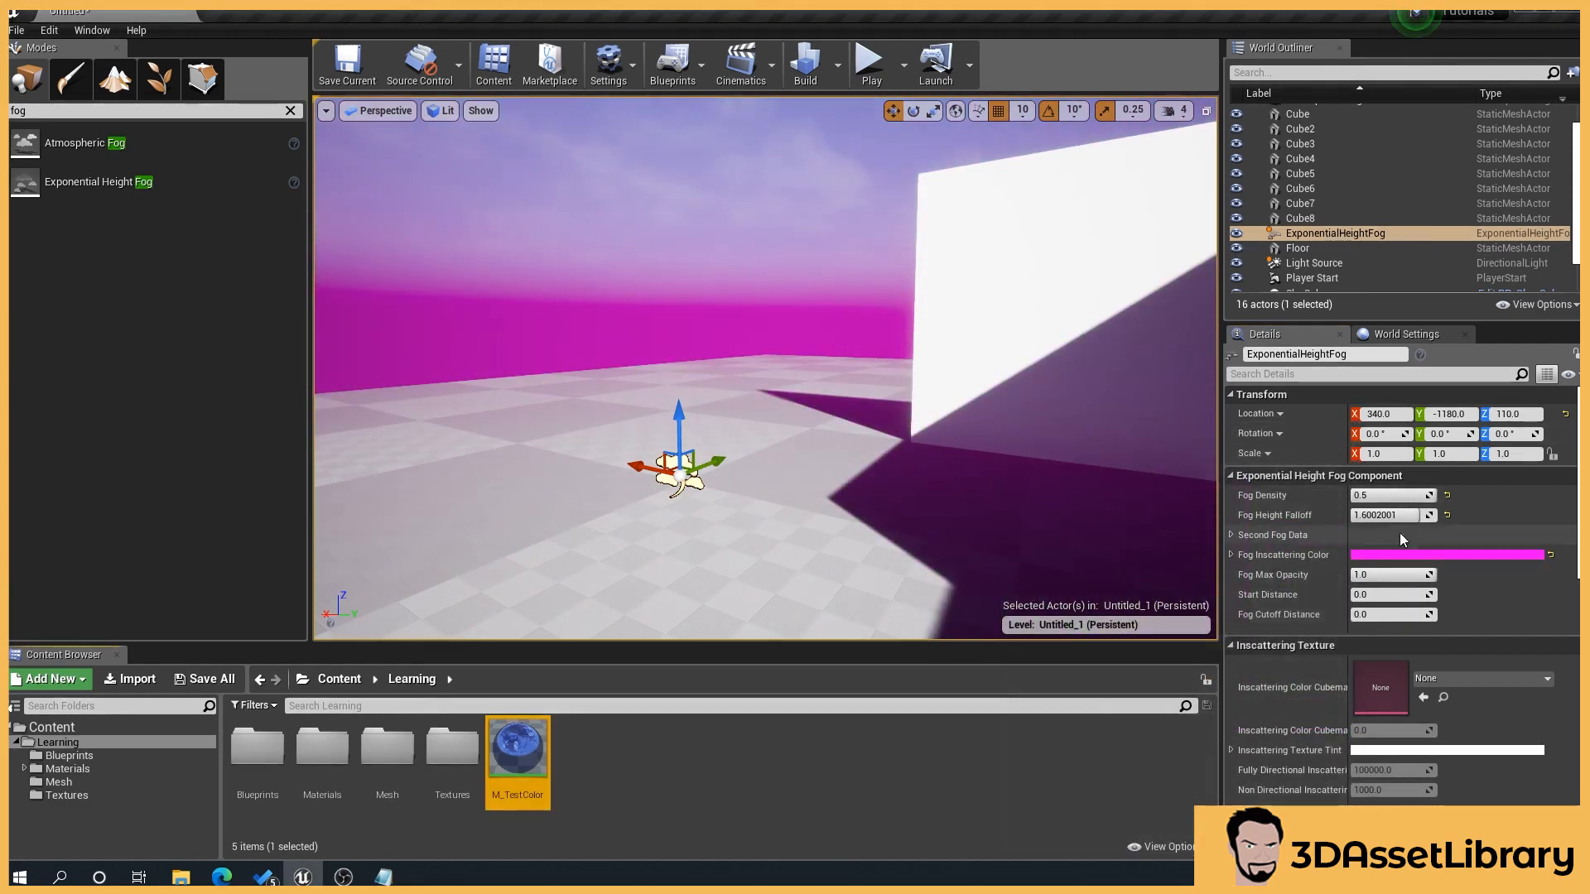
# Step: Reset the Fog Height Falloff to its default, try a Fog Density of 0.1, and return the density to 0.5
pyautogui.click(1447, 515)
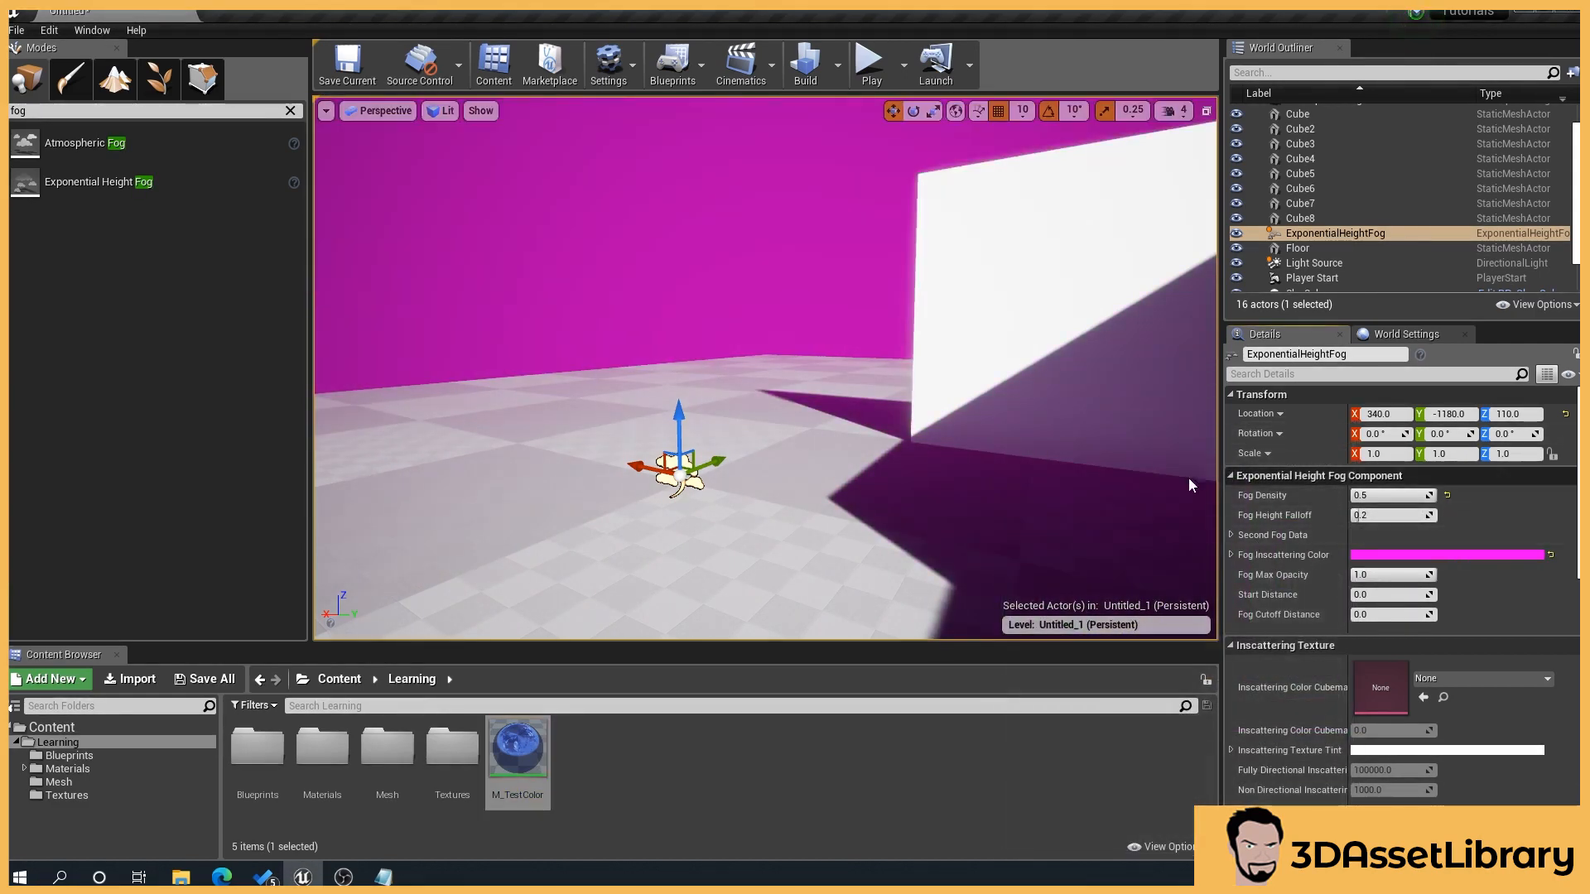
pyautogui.click(1398, 496)
pyautogui.write('0.1')
pyautogui.press('Return')
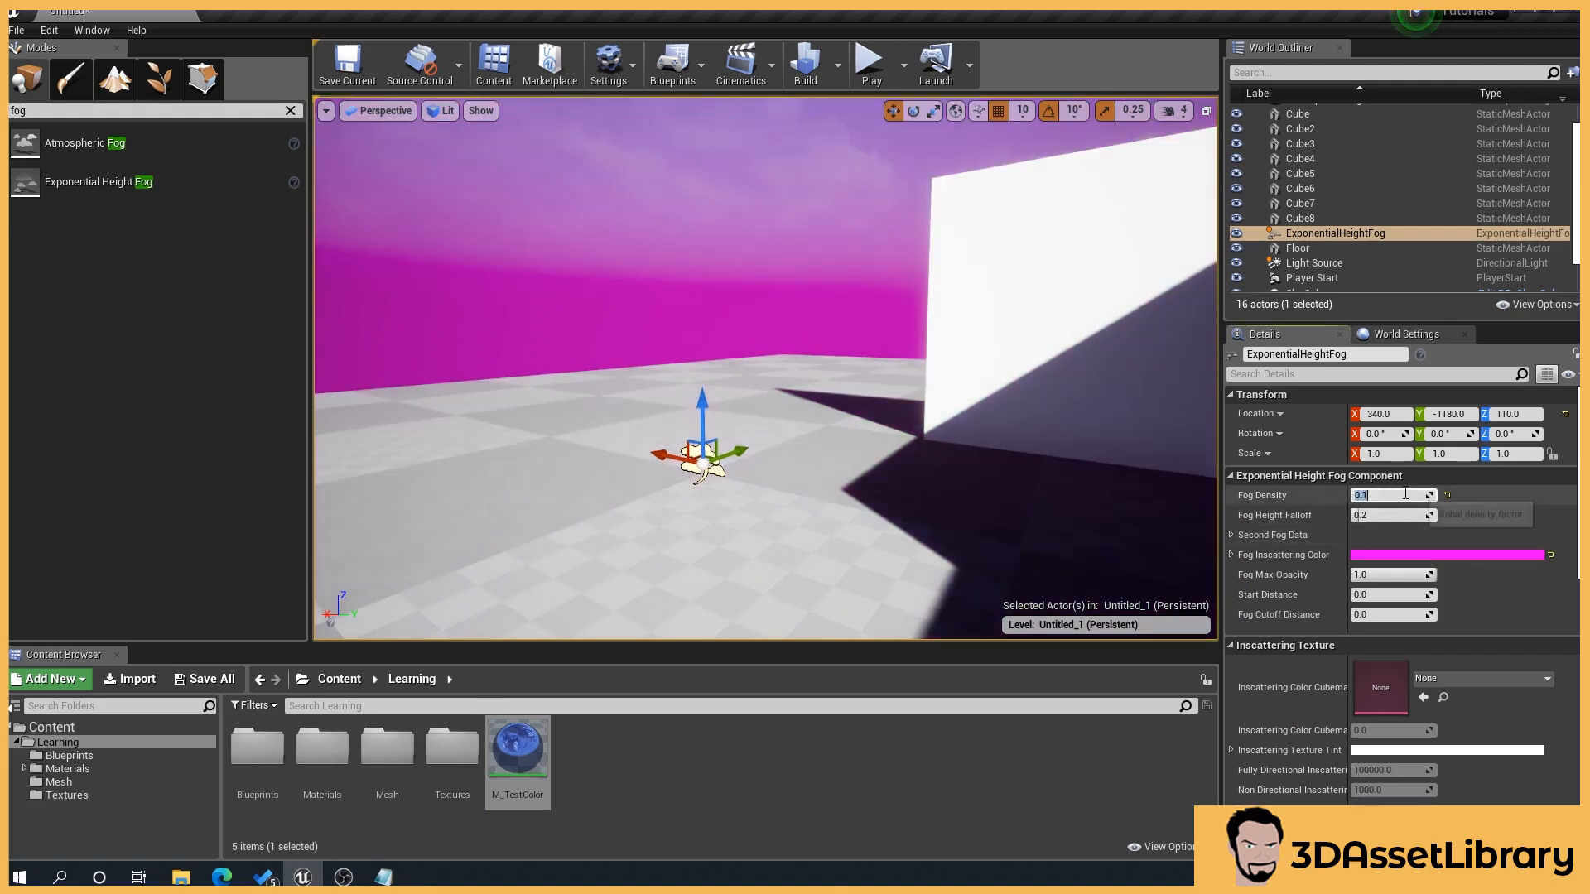
pyautogui.write('0.5')
pyautogui.press('Return')
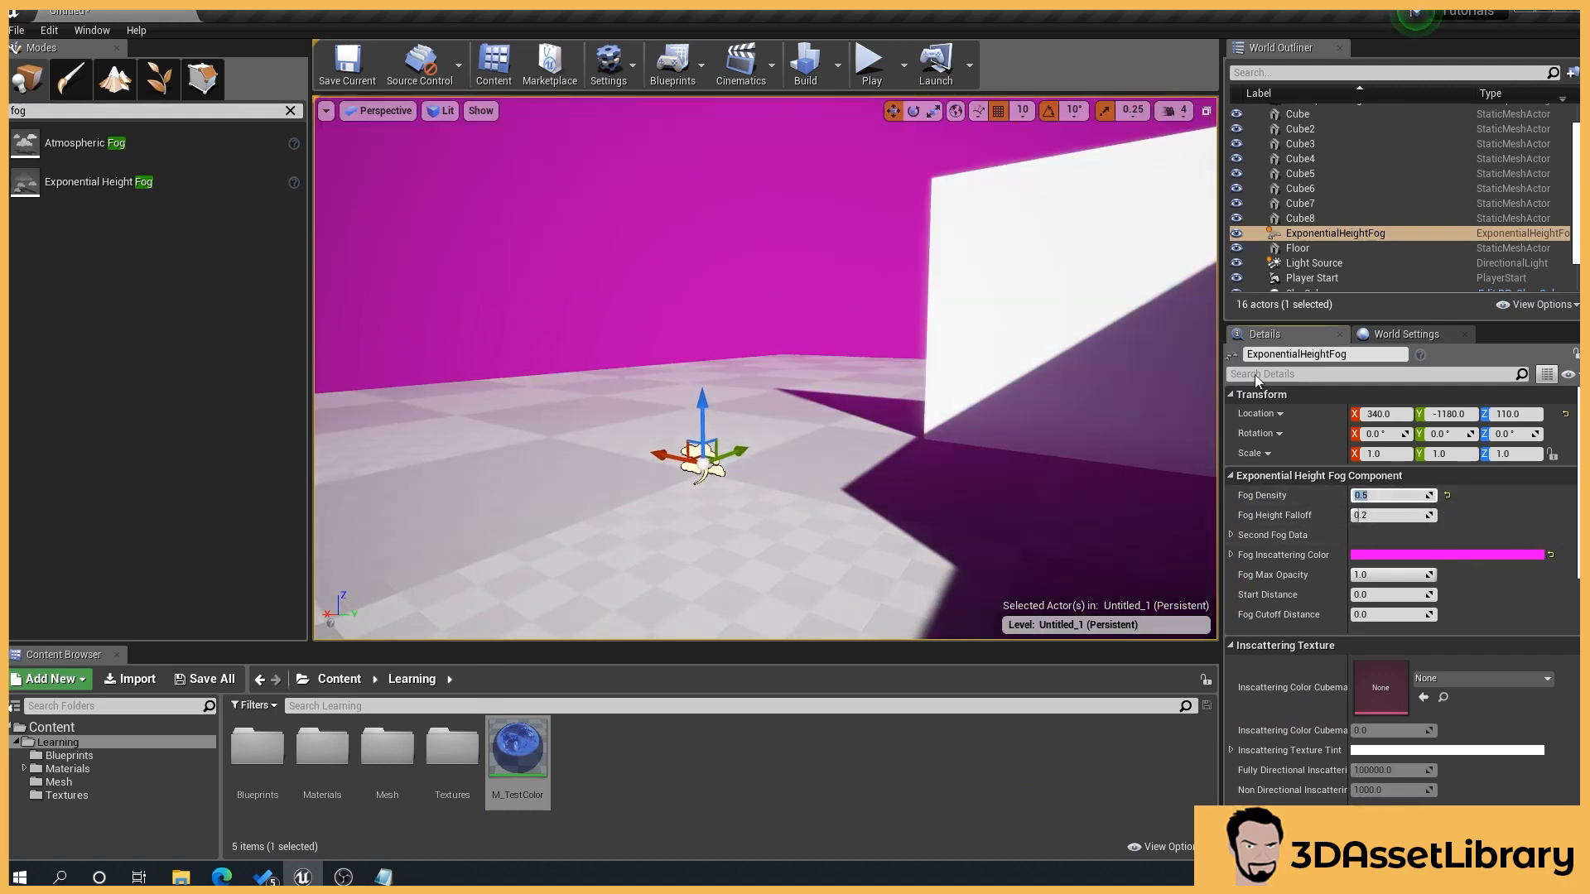
# Step: Reset the Intensity of the Light Source directional light to its default of 10 lux
pyautogui.moveTo(1413, 573); pyautogui.dragTo(1370, 595)
pyautogui.scroll(-10, 1400, 580)
pyautogui.click(1314, 263)
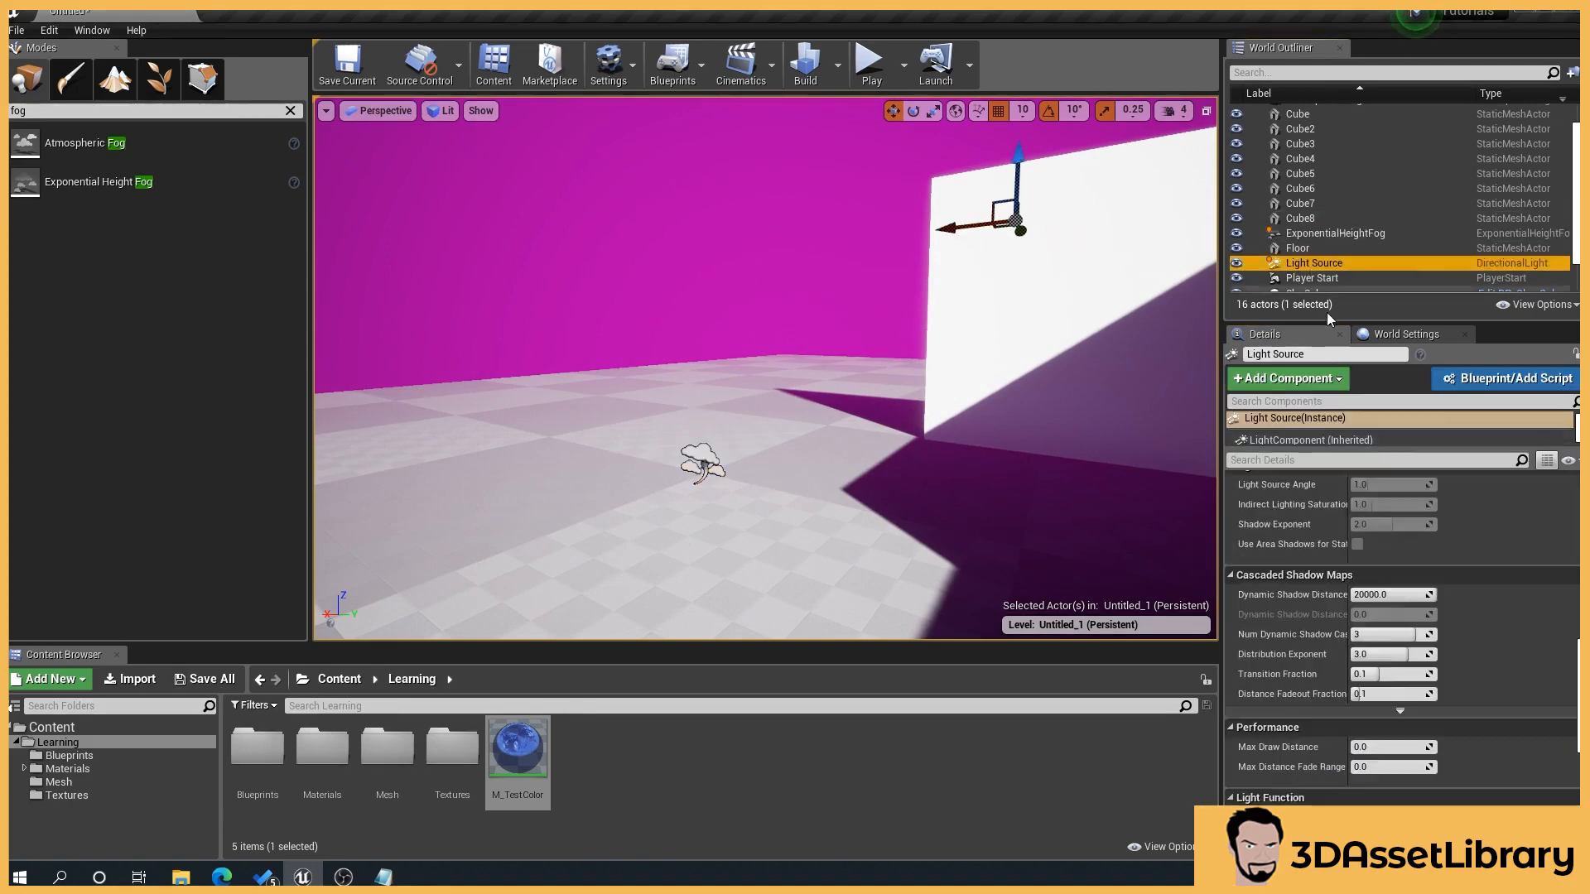
pyautogui.scroll(10, 1420, 482)
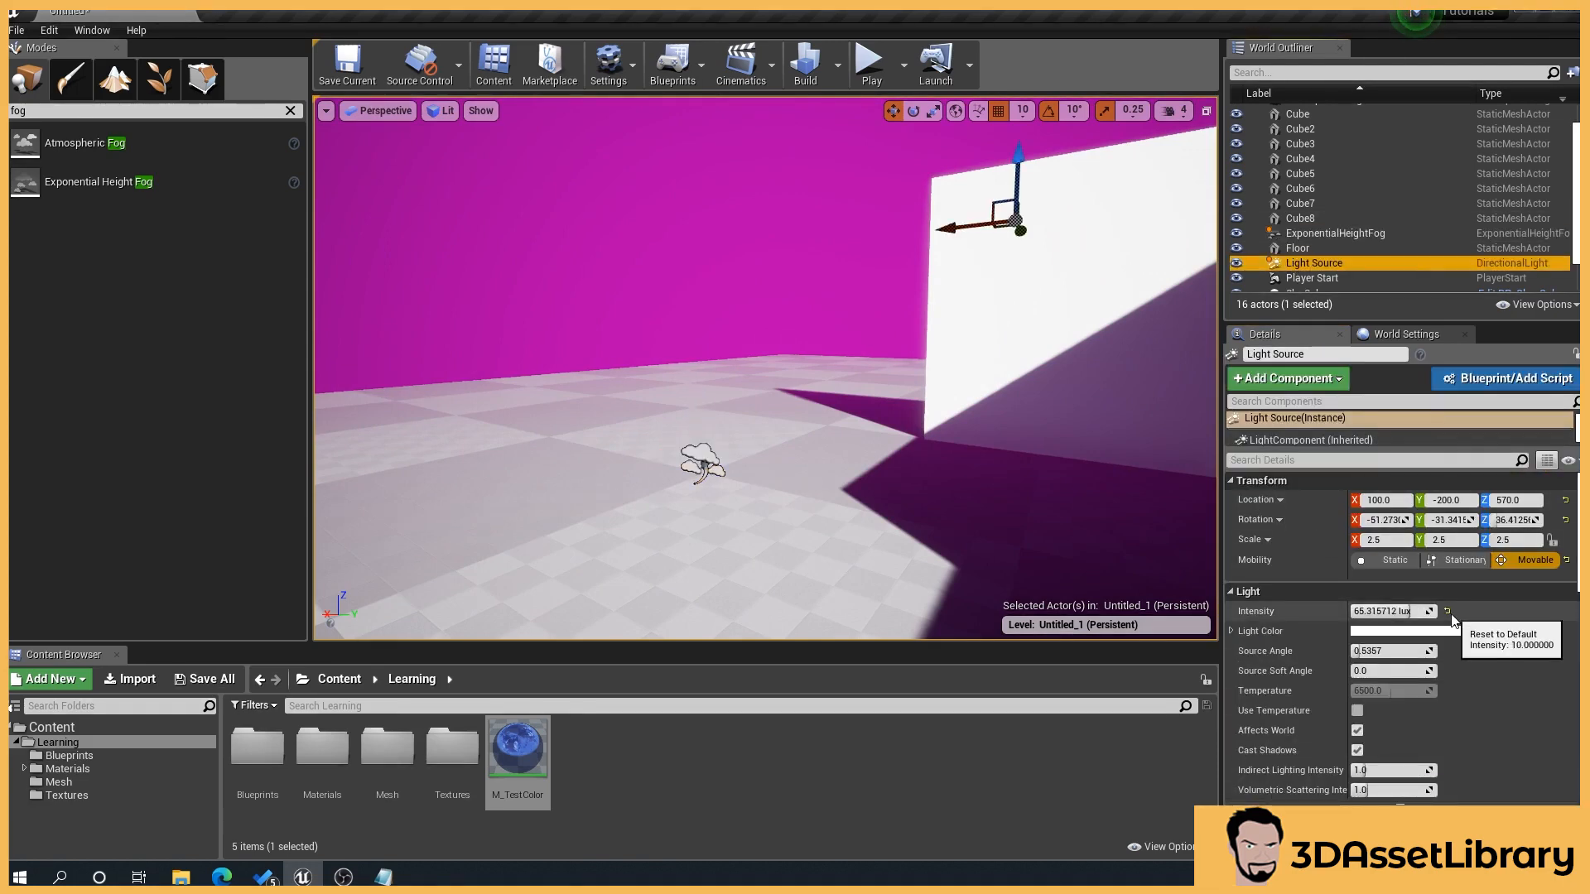
pyautogui.click(1447, 611)
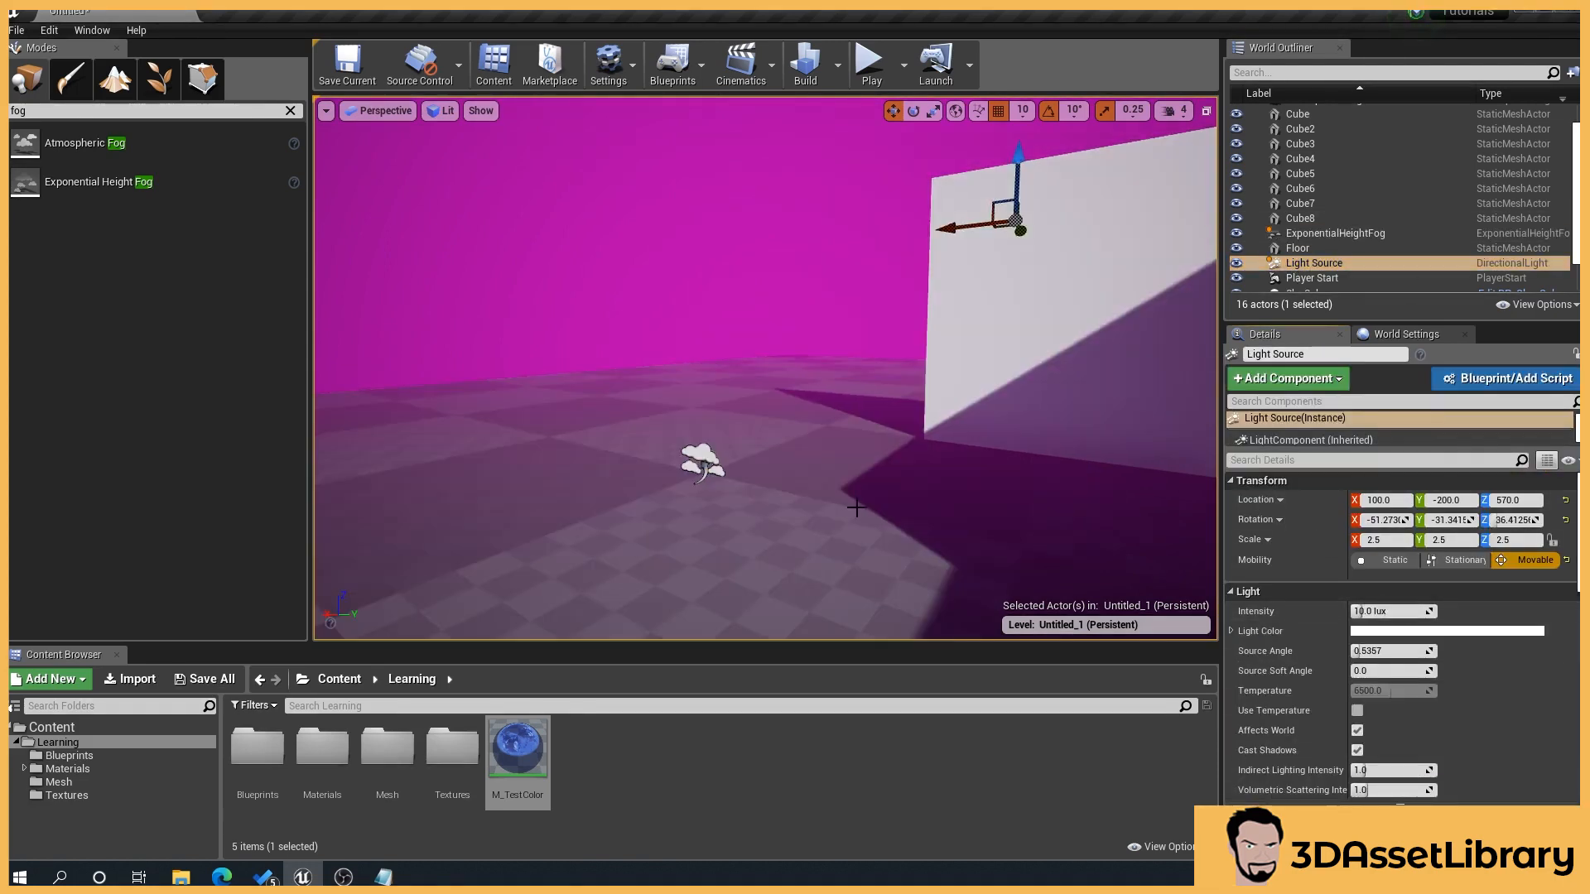
# Step: Set the height fog's Start Distance to about 905 and its Fog Inscattering Color to fully desaturated white
pyautogui.click(1341, 235)
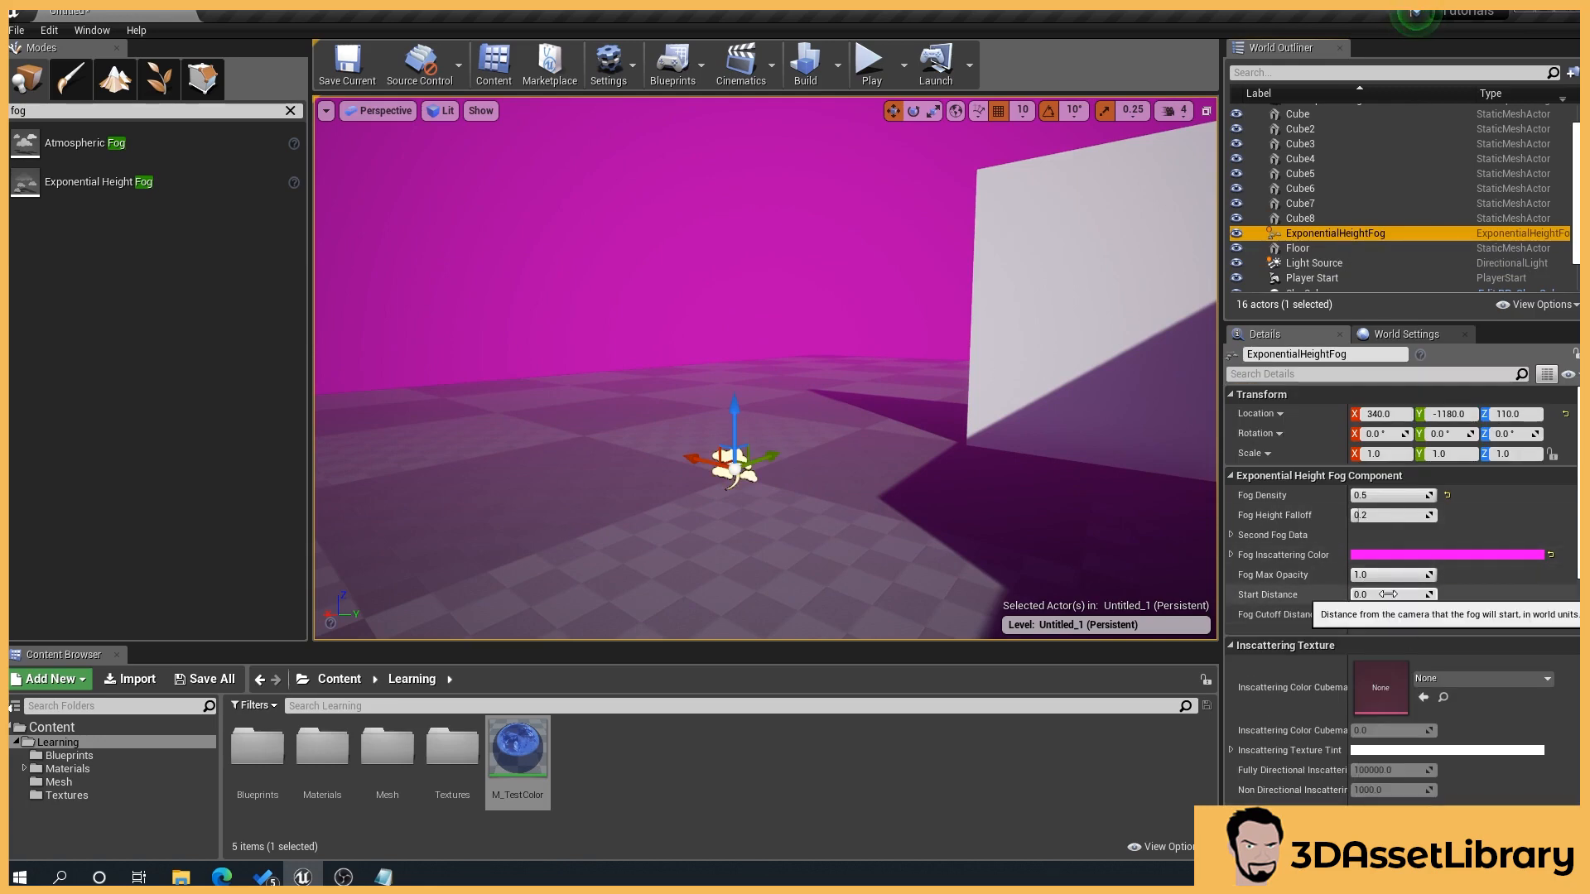
pyautogui.moveTo(1388, 595)
pyautogui.mouseDown()
pyautogui.moveTo(1425, 595)
pyautogui.moveTo(1367, 594)
pyautogui.mouseUp()
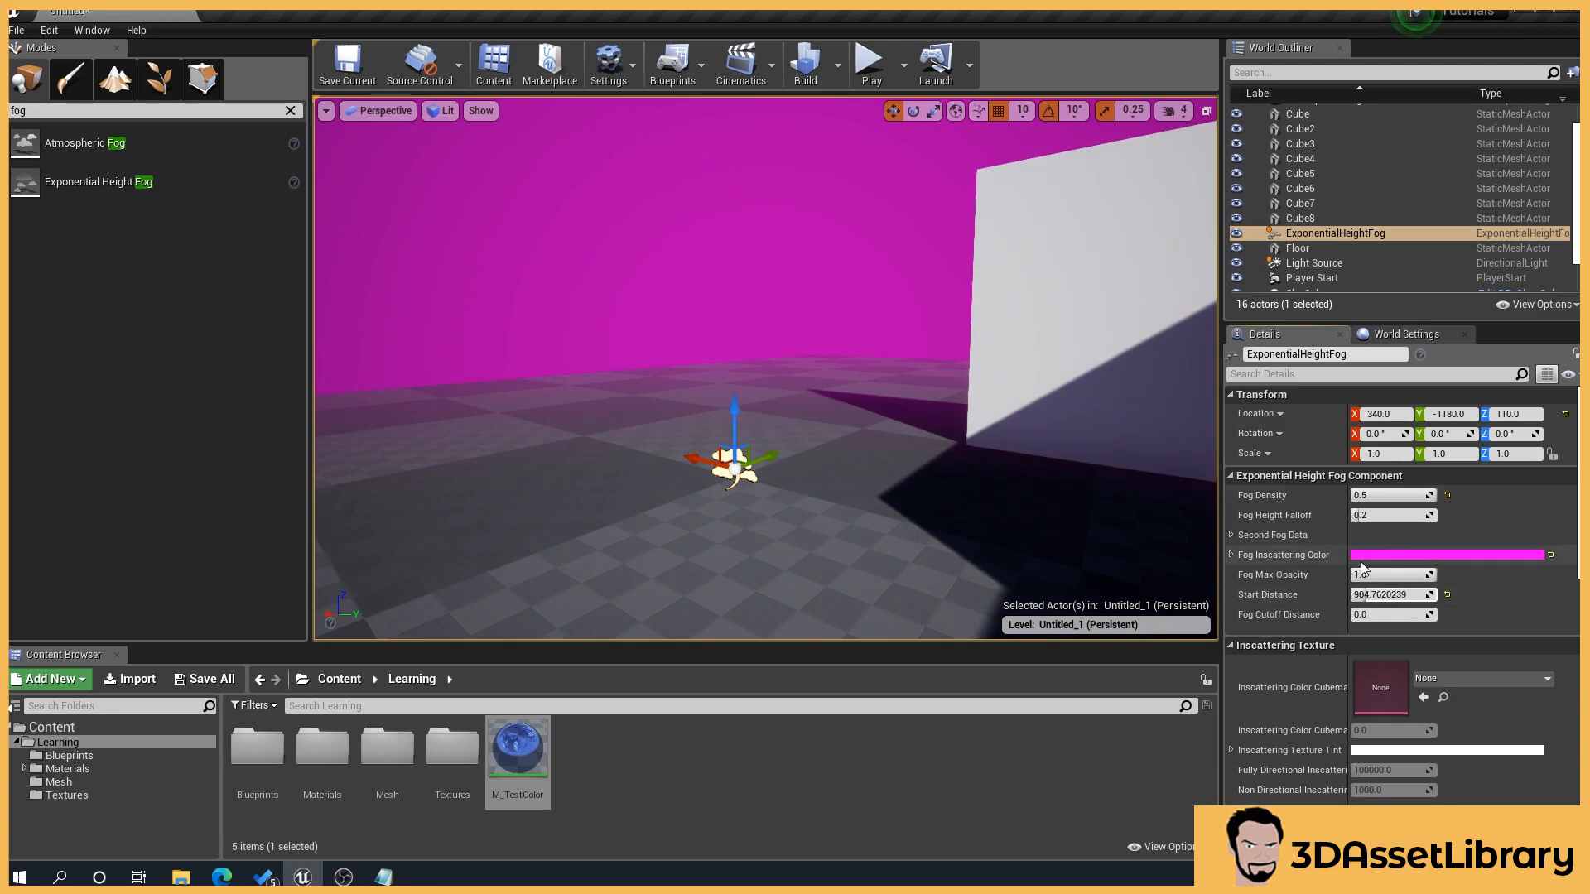
pyautogui.click(1386, 554)
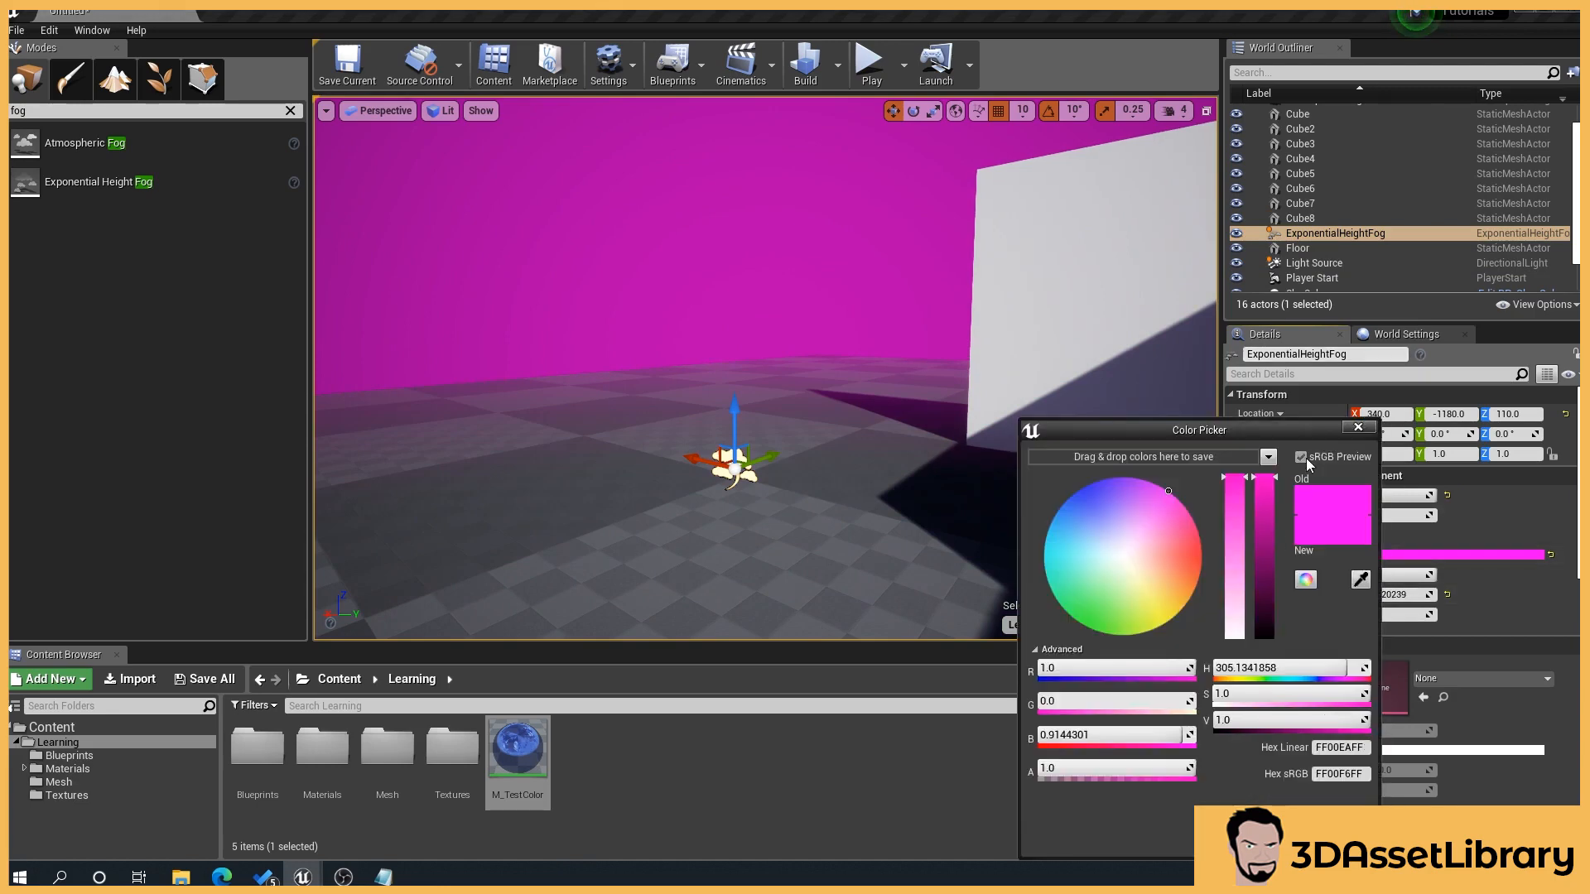
pyautogui.moveTo(1236, 553); pyautogui.dragTo(1235, 640)
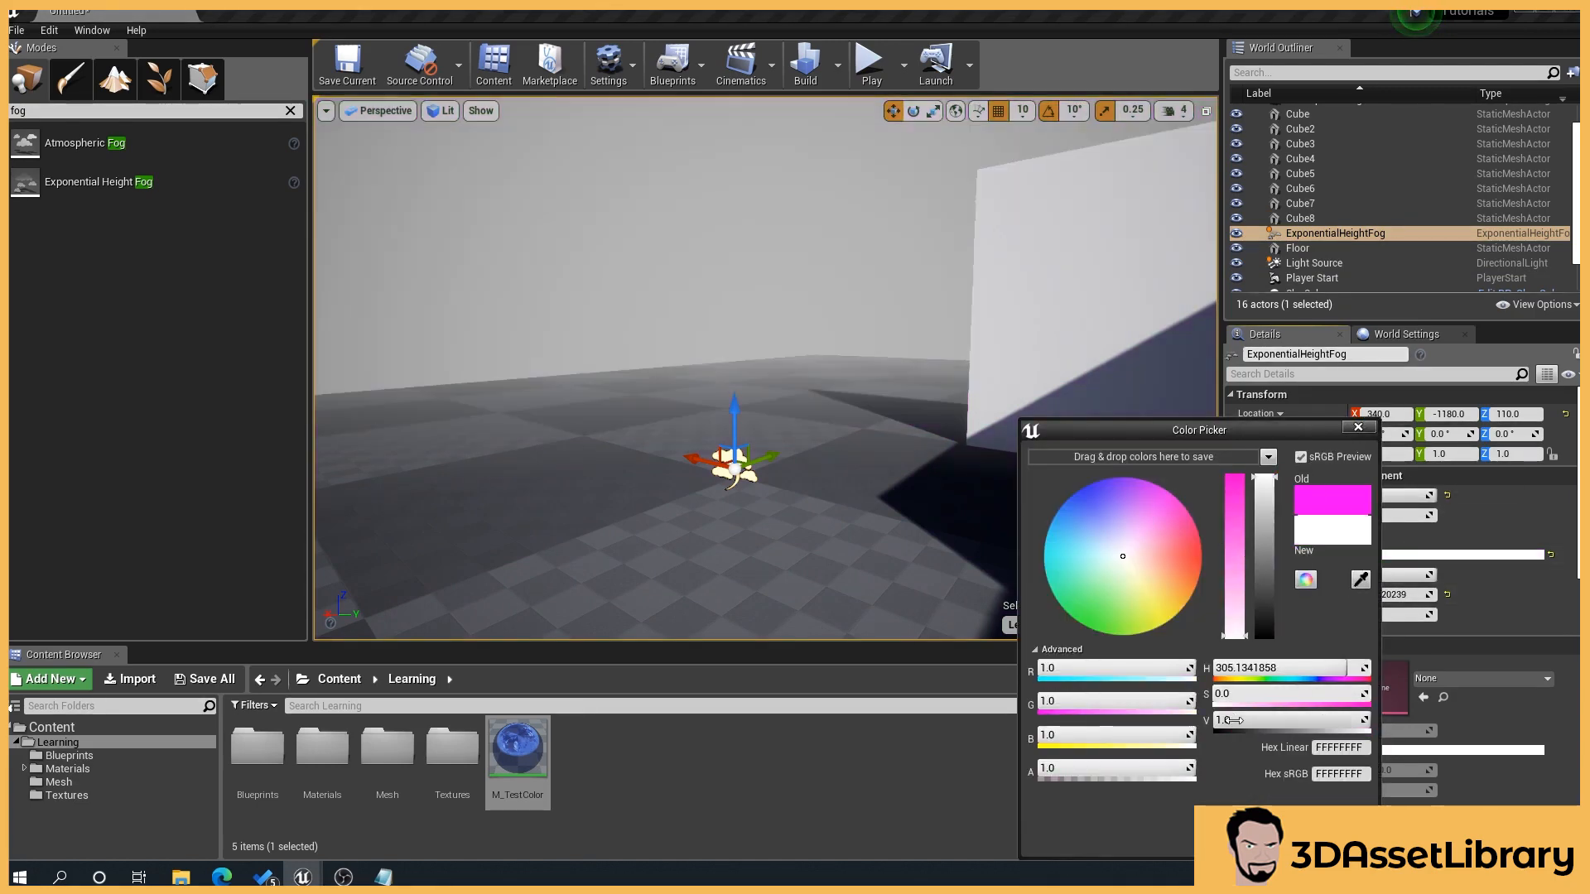
pyautogui.click(1290, 839)
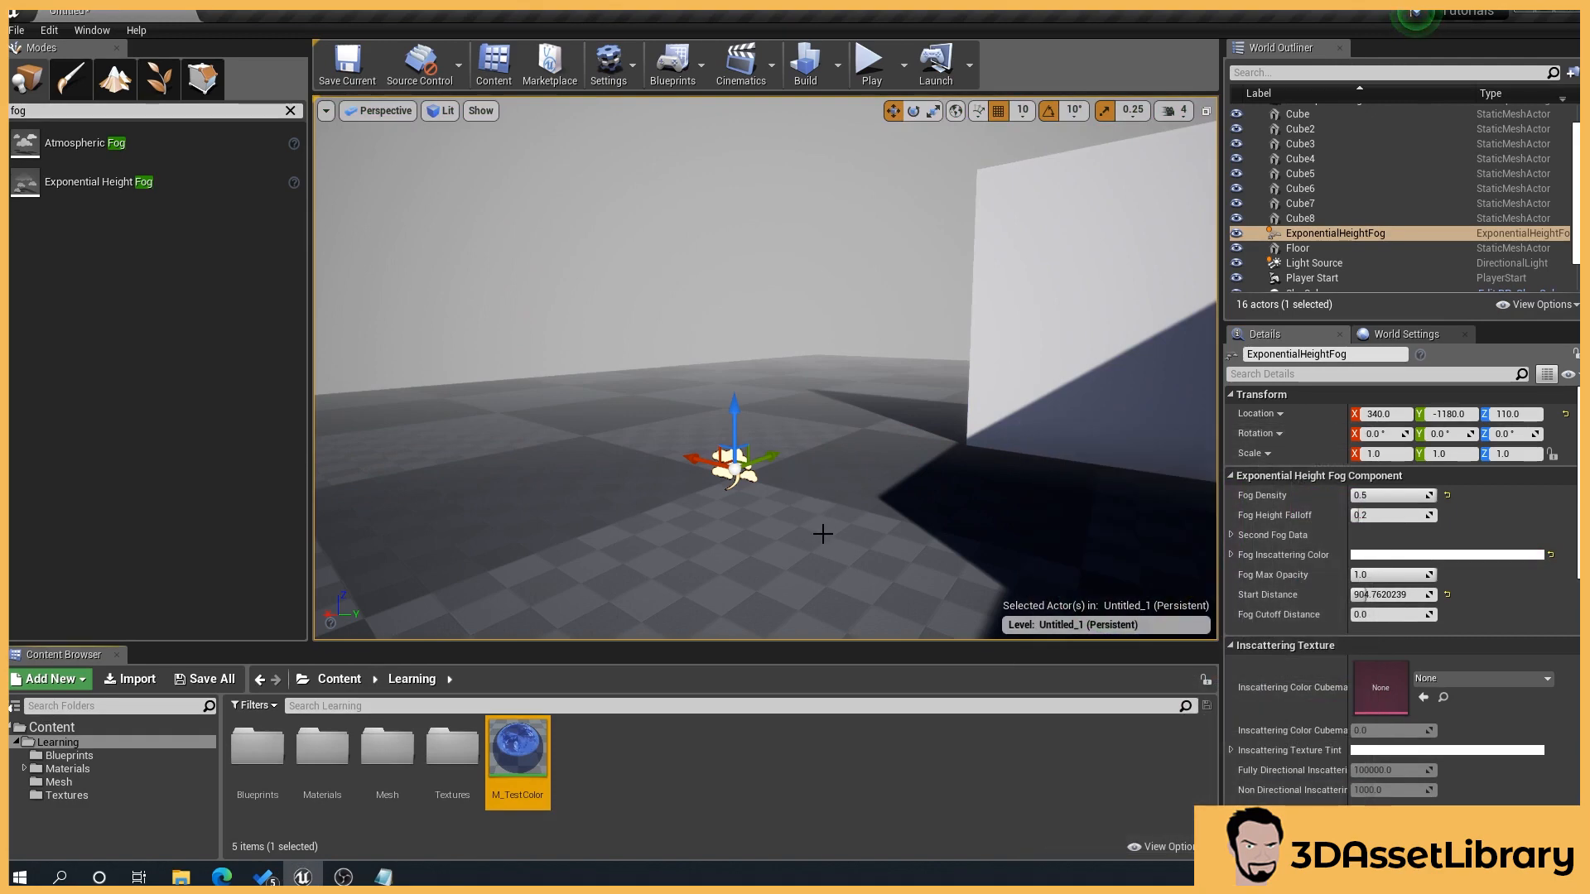
pyautogui.moveTo(822, 534); pyautogui.dragTo(624, 408)
pyautogui.moveTo(712, 441); pyautogui.dragTo(654, 441)
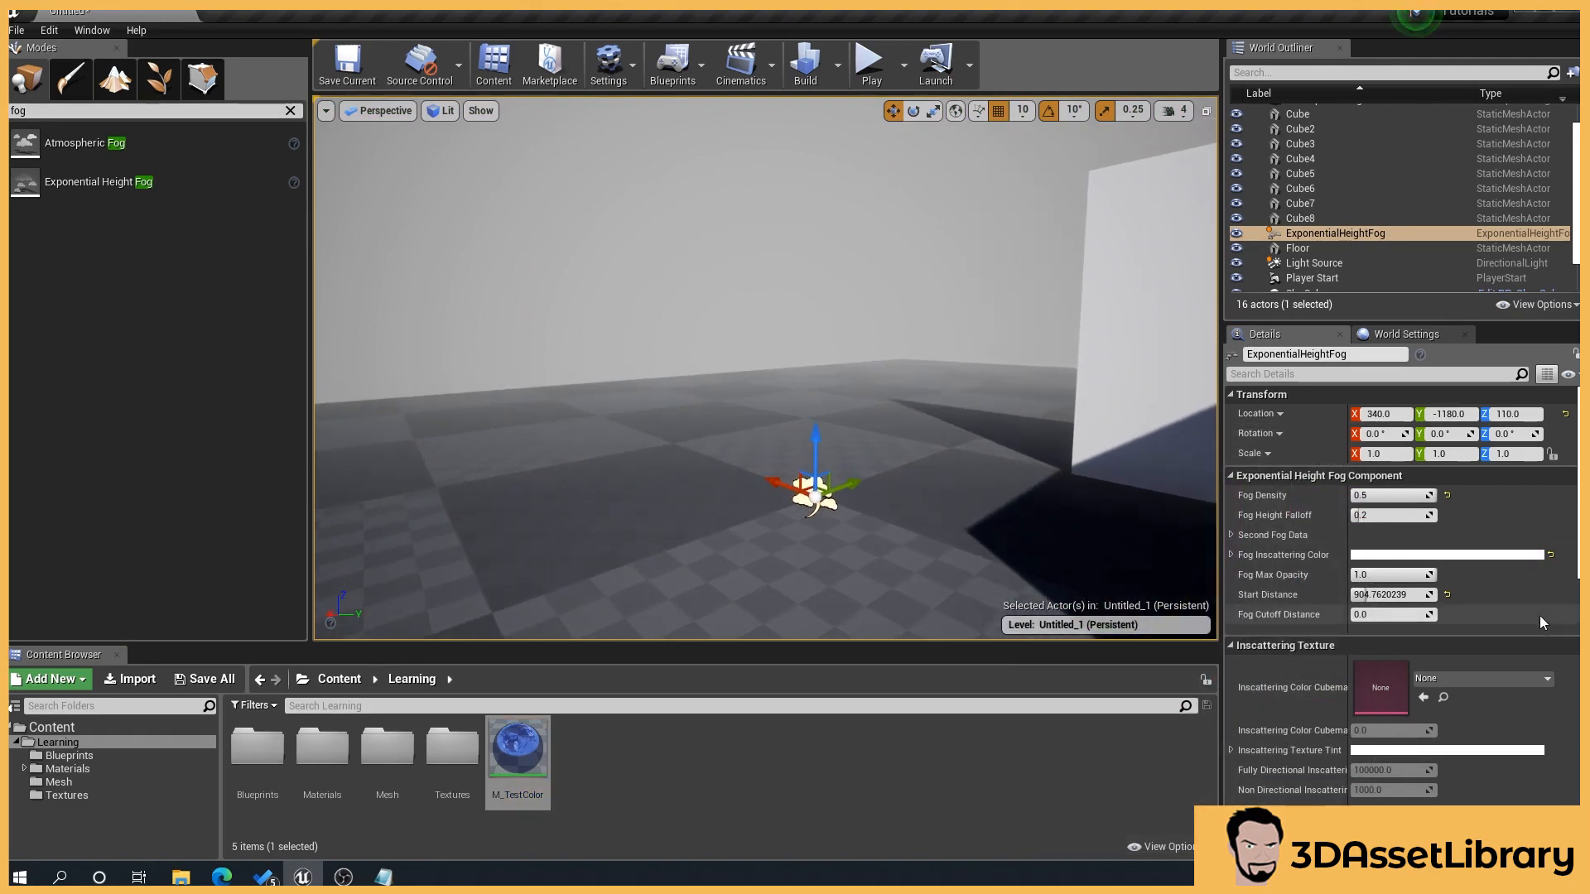
# Step: Reset the fog's Start Distance, raise it to about 1524, and inspect the fog around the walls and floor
pyautogui.click(1447, 595)
pyautogui.moveTo(1088, 461); pyautogui.dragTo(1110, 465)
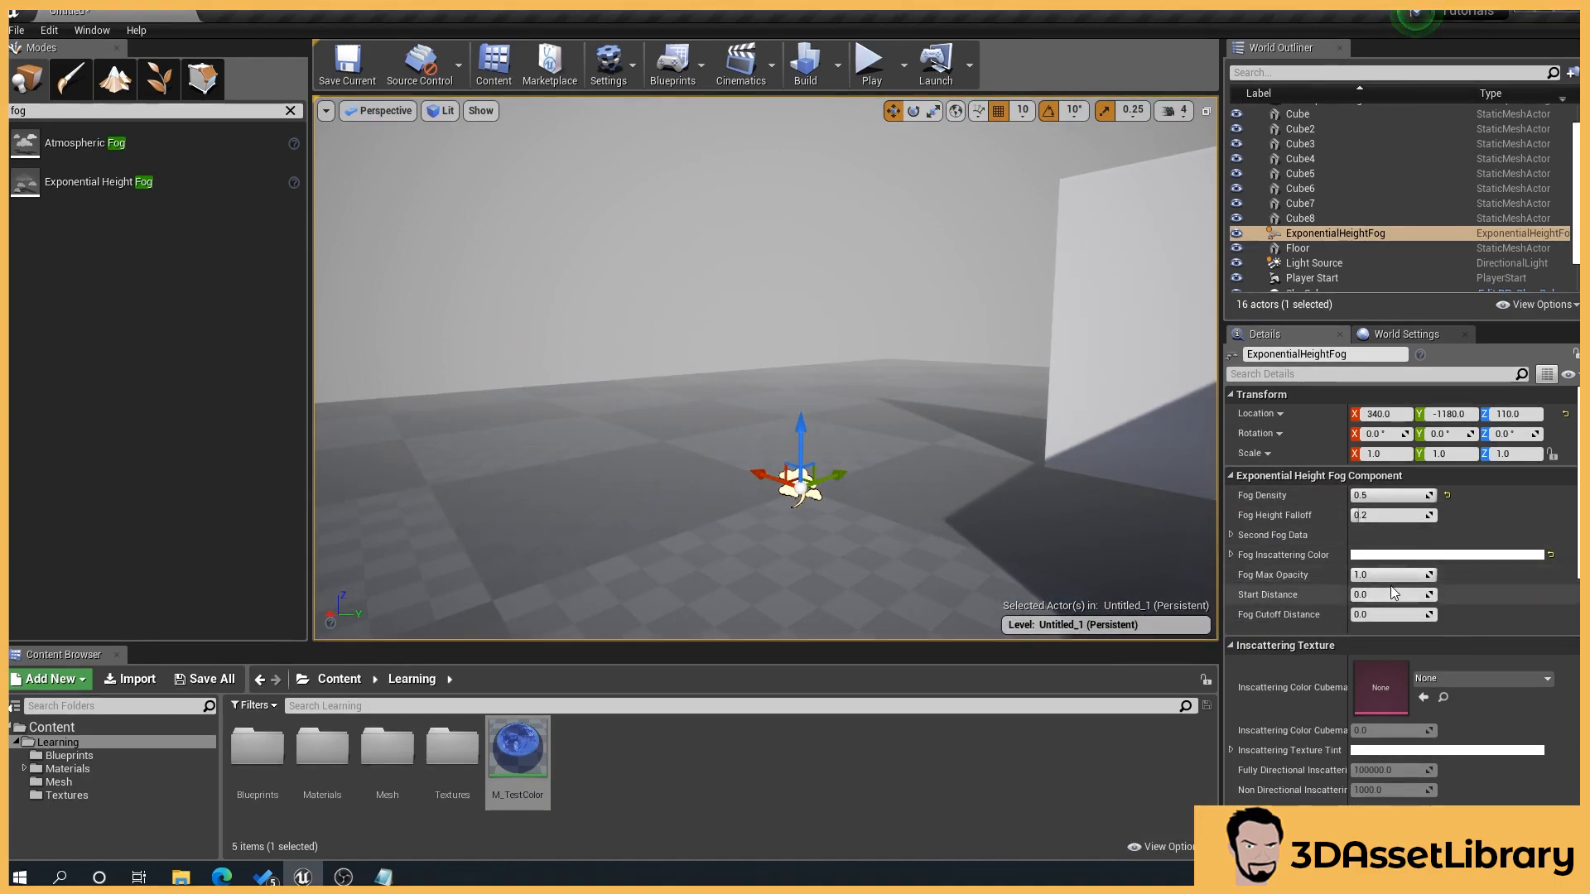
pyautogui.moveTo(1353, 595); pyautogui.dragTo(1377, 594)
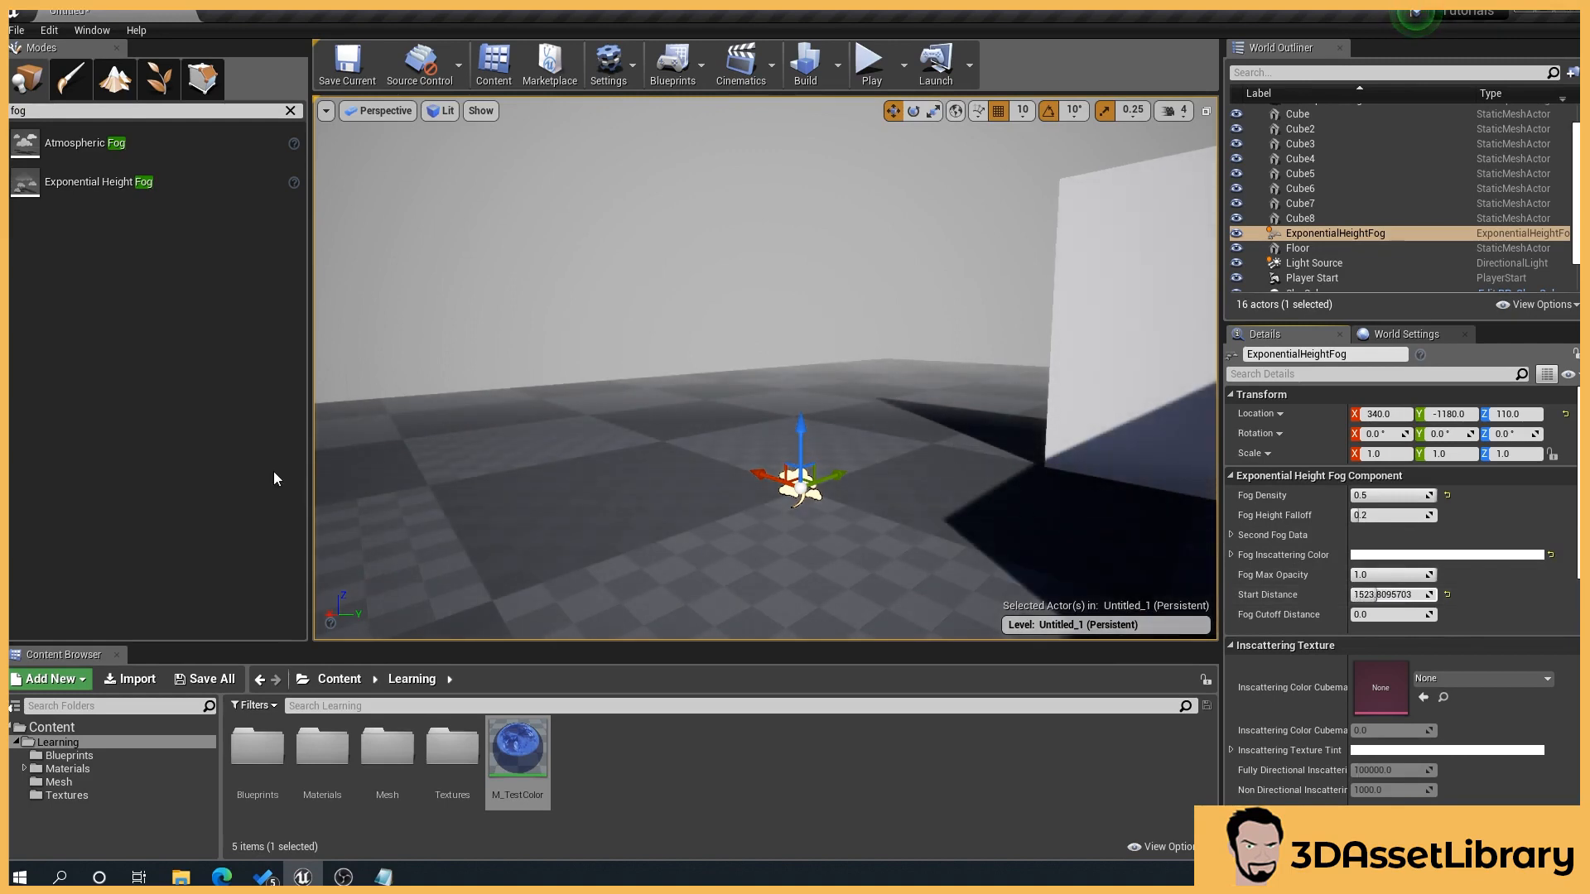
pyautogui.moveTo(698, 512); pyautogui.dragTo(708, 466)
pyautogui.moveTo(710, 548); pyautogui.dragTo(753, 365)
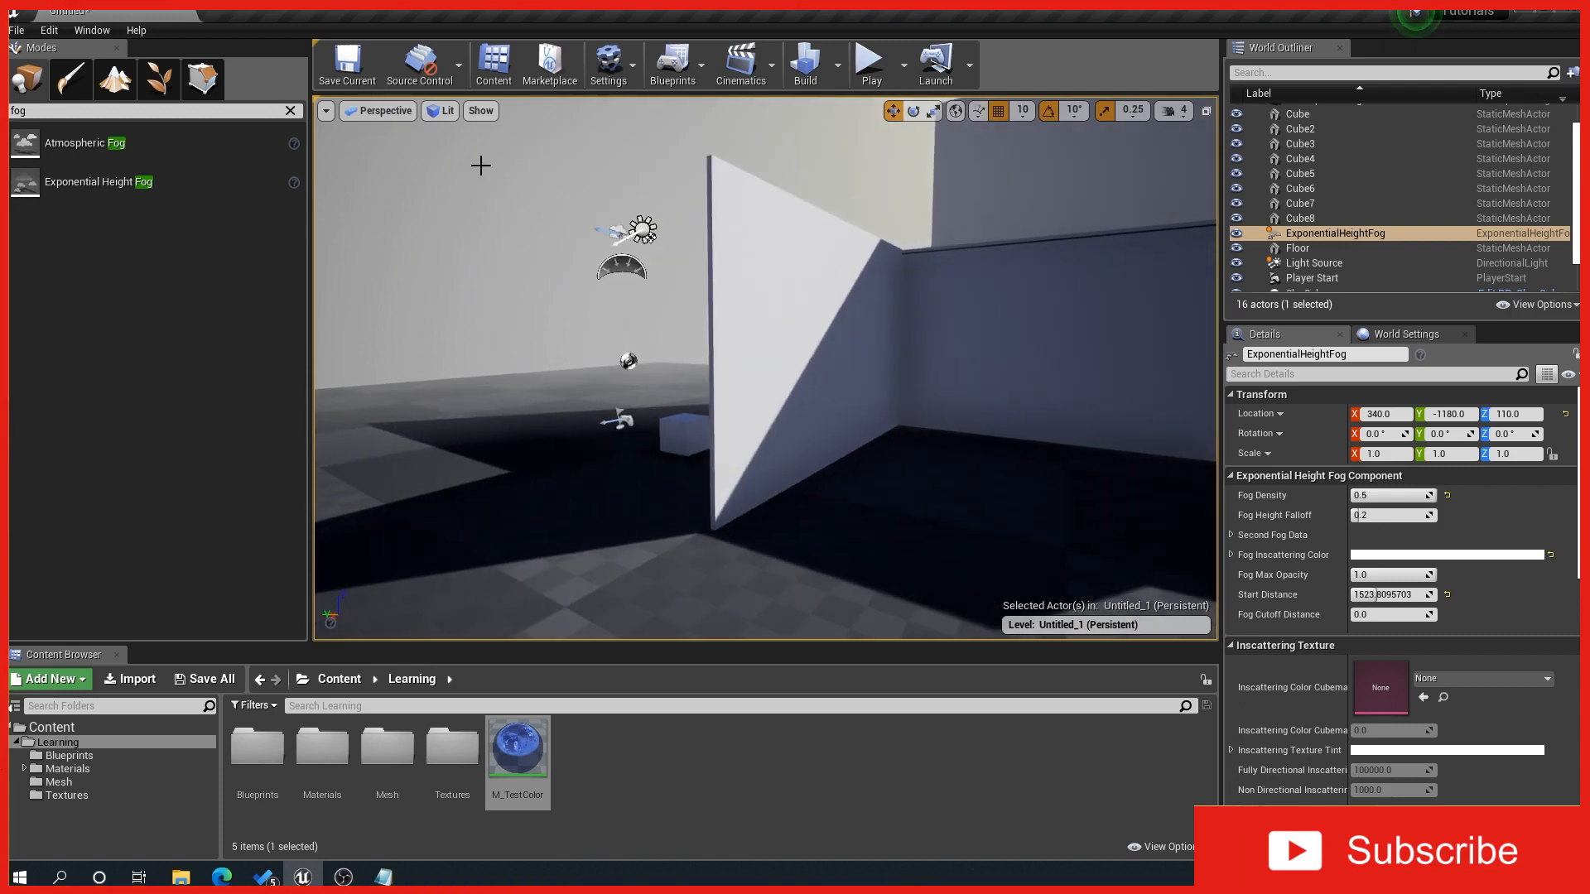
pyautogui.moveTo(647, 354); pyautogui.dragTo(681, 400)
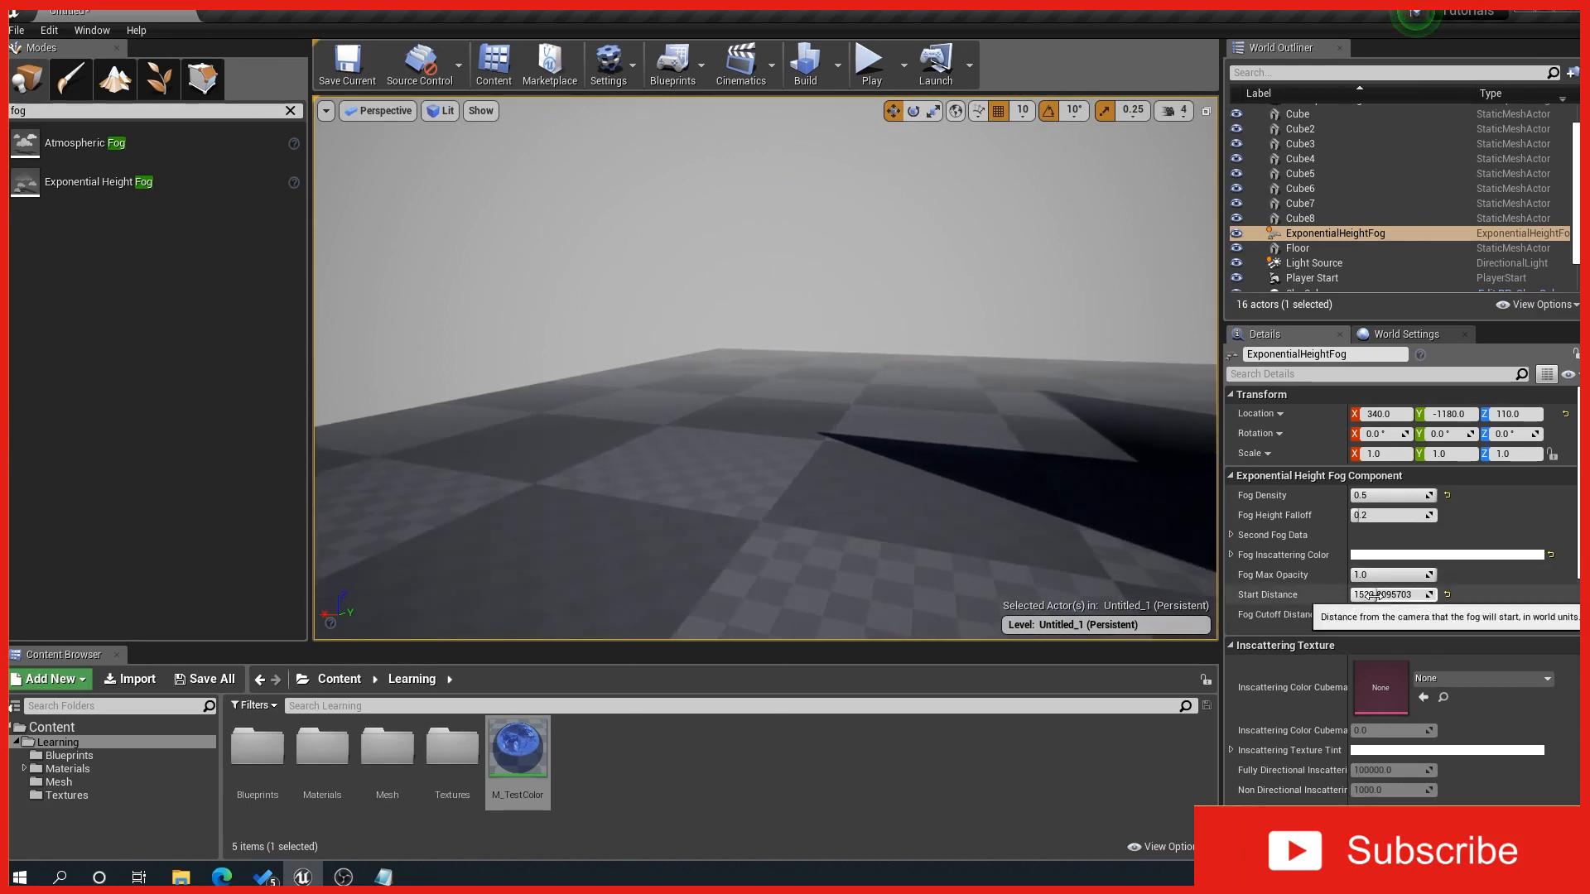
# Step: Lower the fog's Start Distance to about 1238, and reset it to the default of 0
pyautogui.moveTo(1399, 594)
pyautogui.mouseDown()
pyautogui.moveTo(1419, 594)
pyautogui.moveTo(1373, 595)
pyautogui.mouseUp()
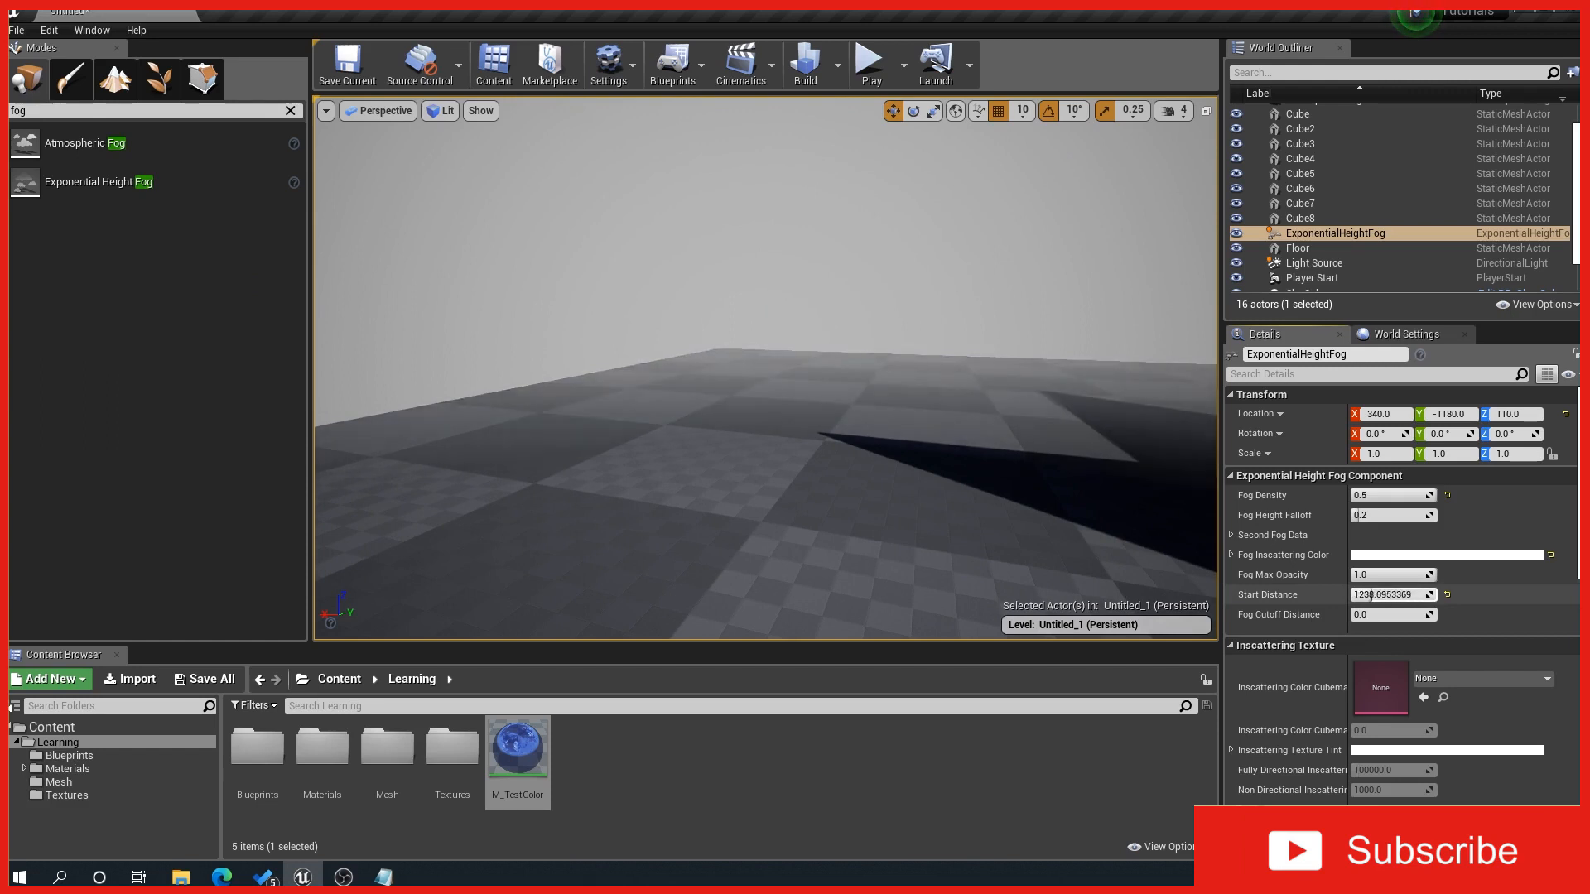
pyautogui.click(1446, 594)
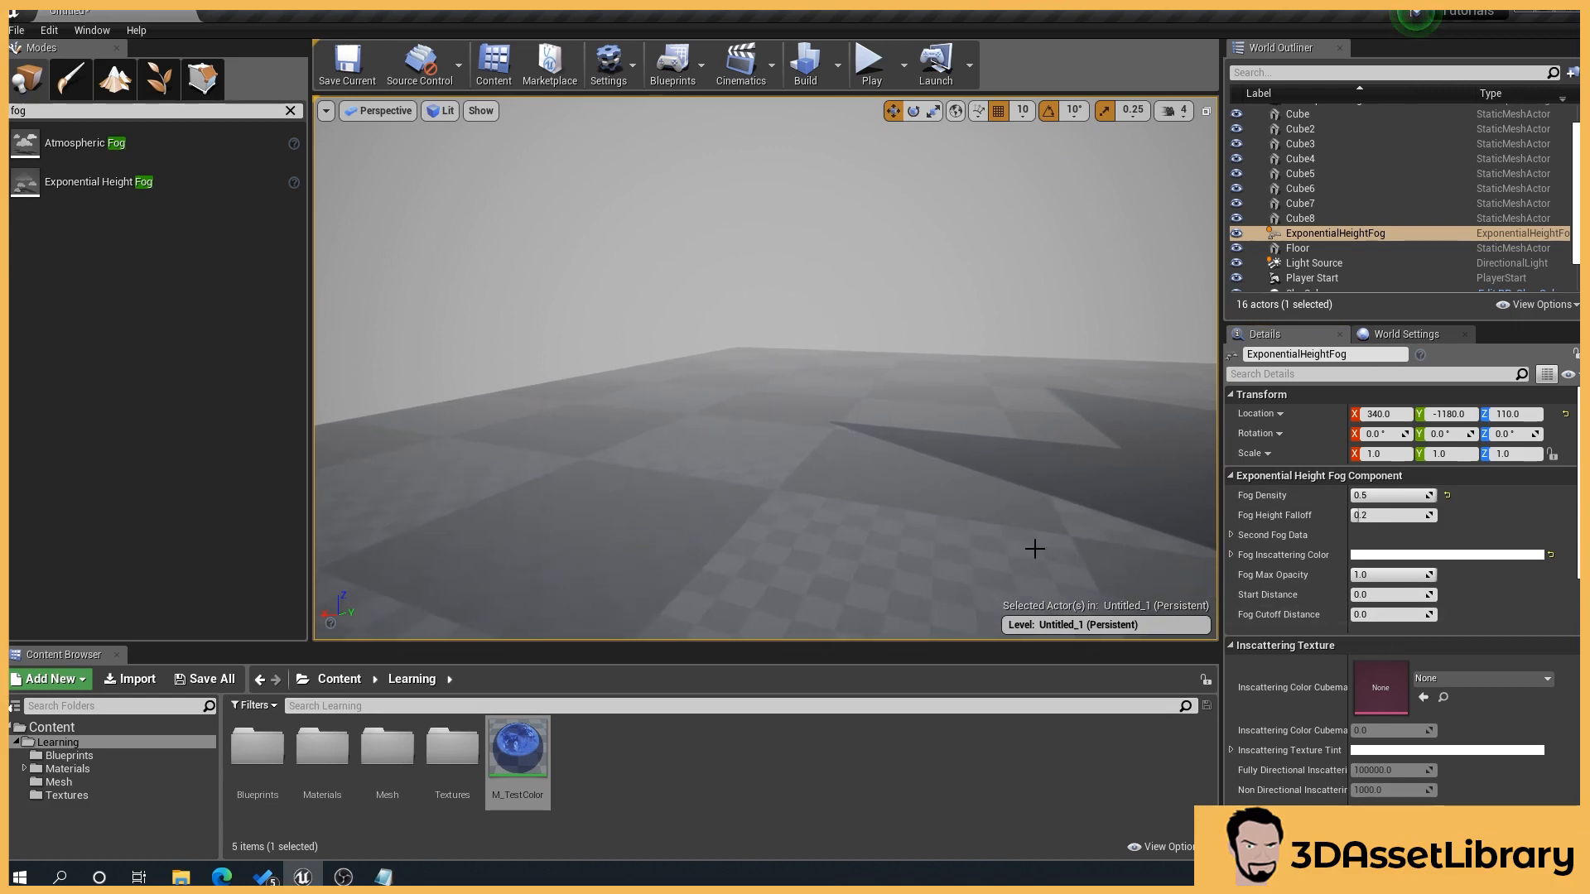
pyautogui.scroll(-2, 1502, 637)
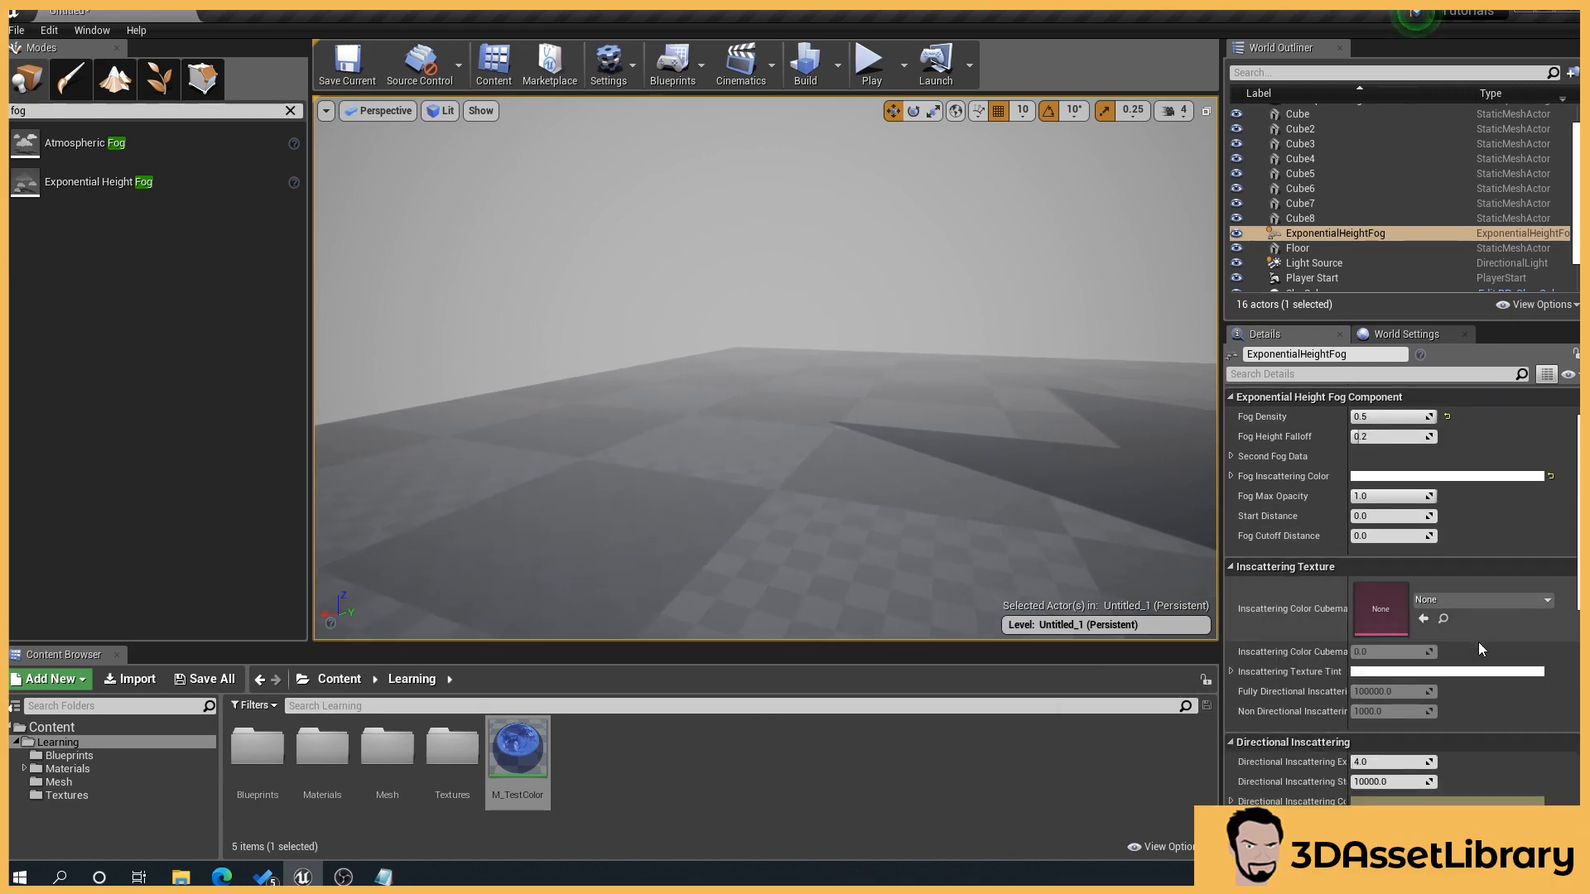
# Step: Turn on Volumetric Fog for the height fog and inspect its effect around the floor and the nearby wall
pyautogui.scroll(2, 1481, 517)
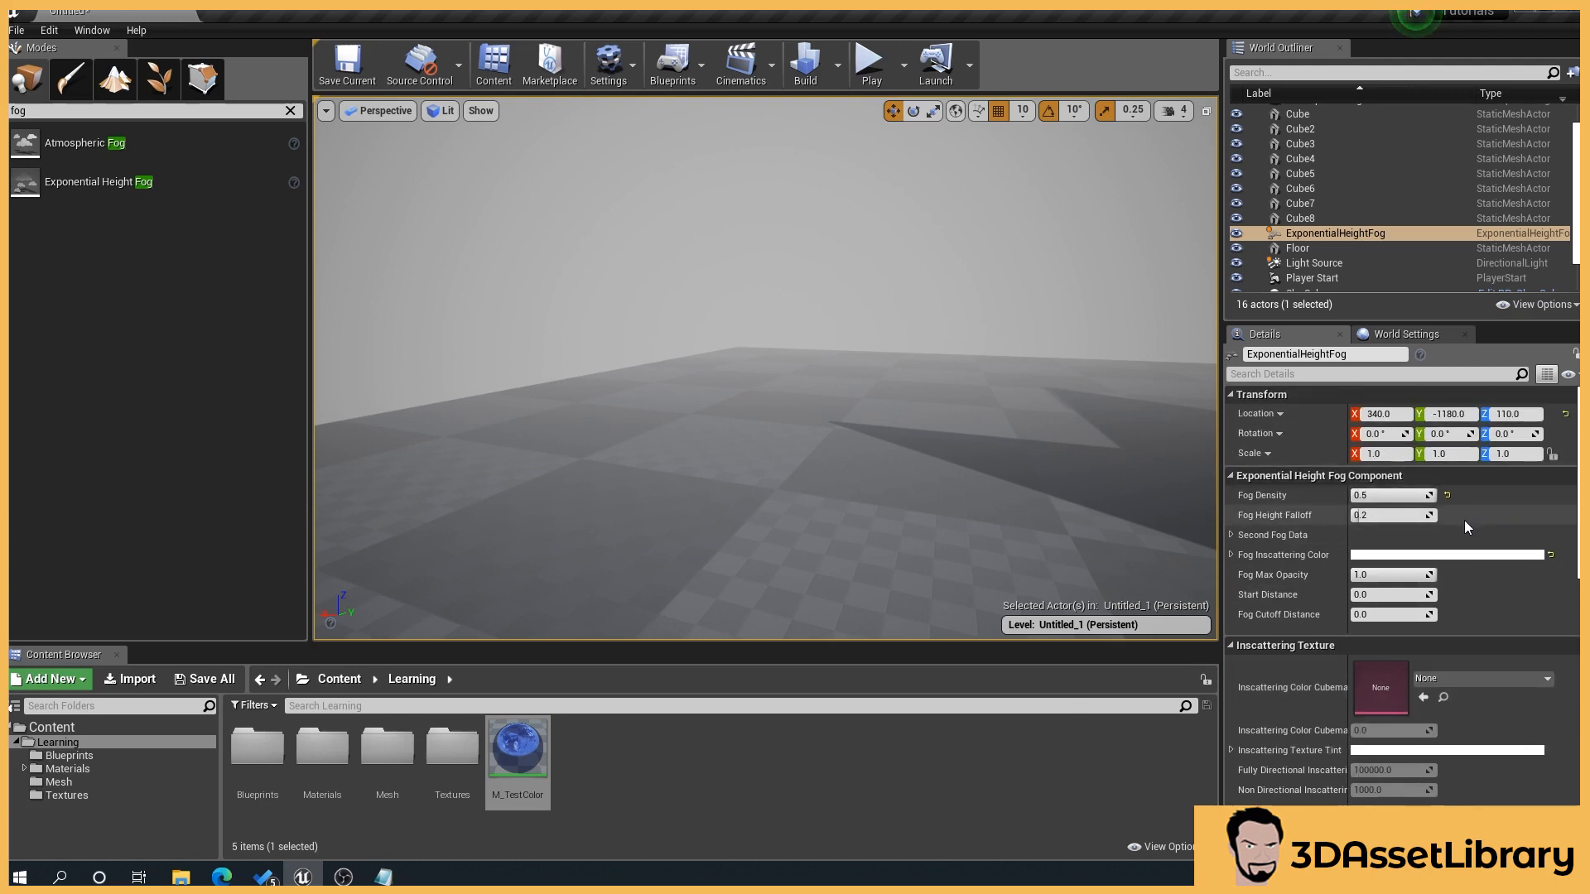
pyautogui.scroll(-7, 1462, 738)
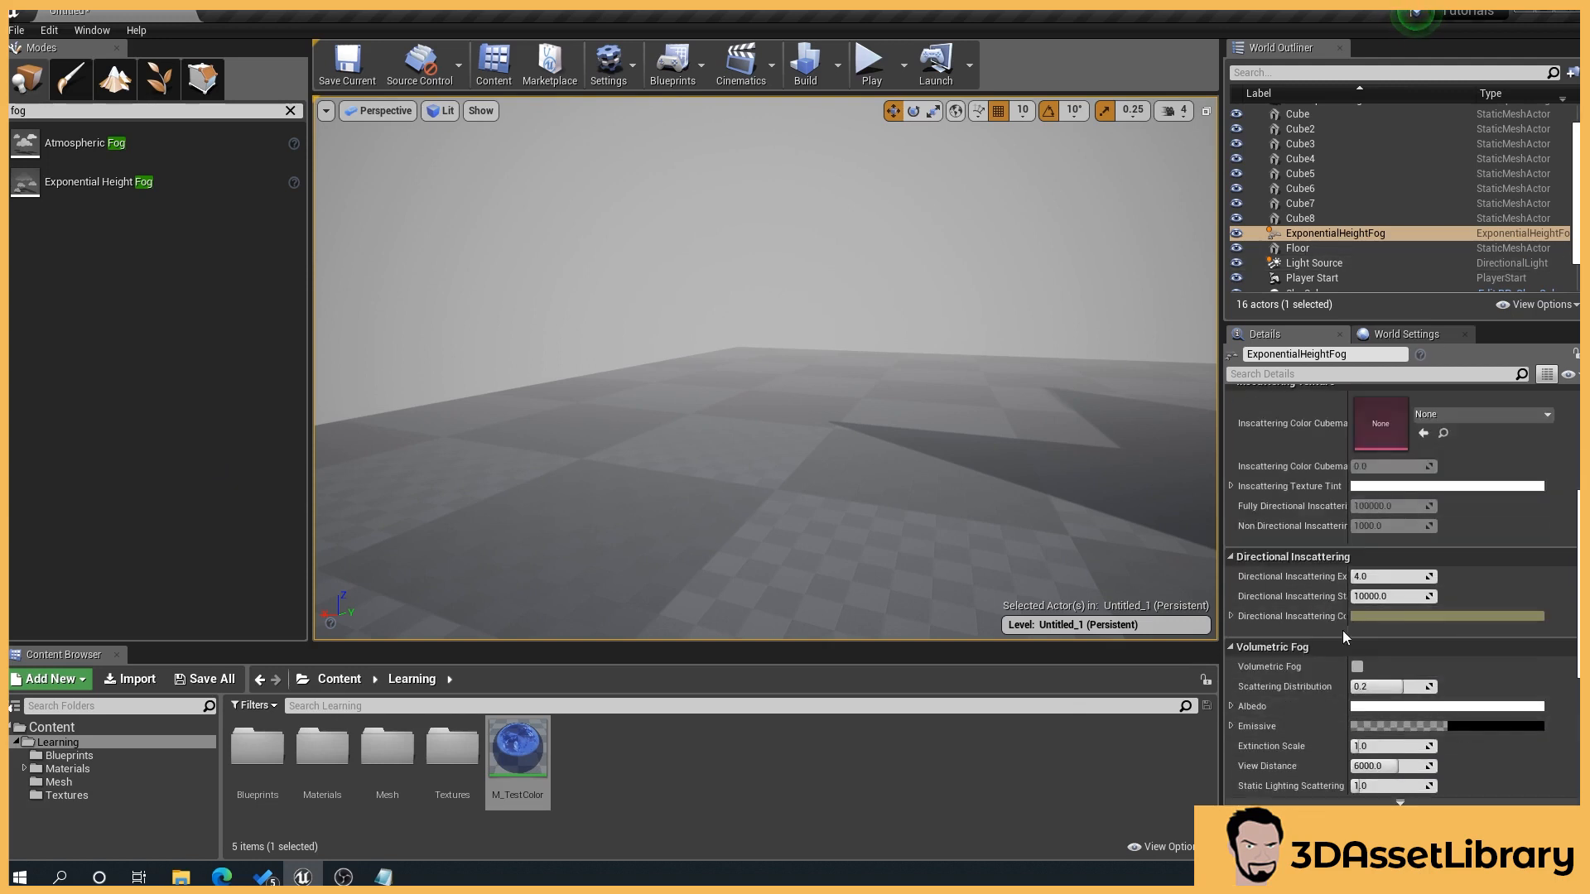
pyautogui.scroll(-1, 1272, 657)
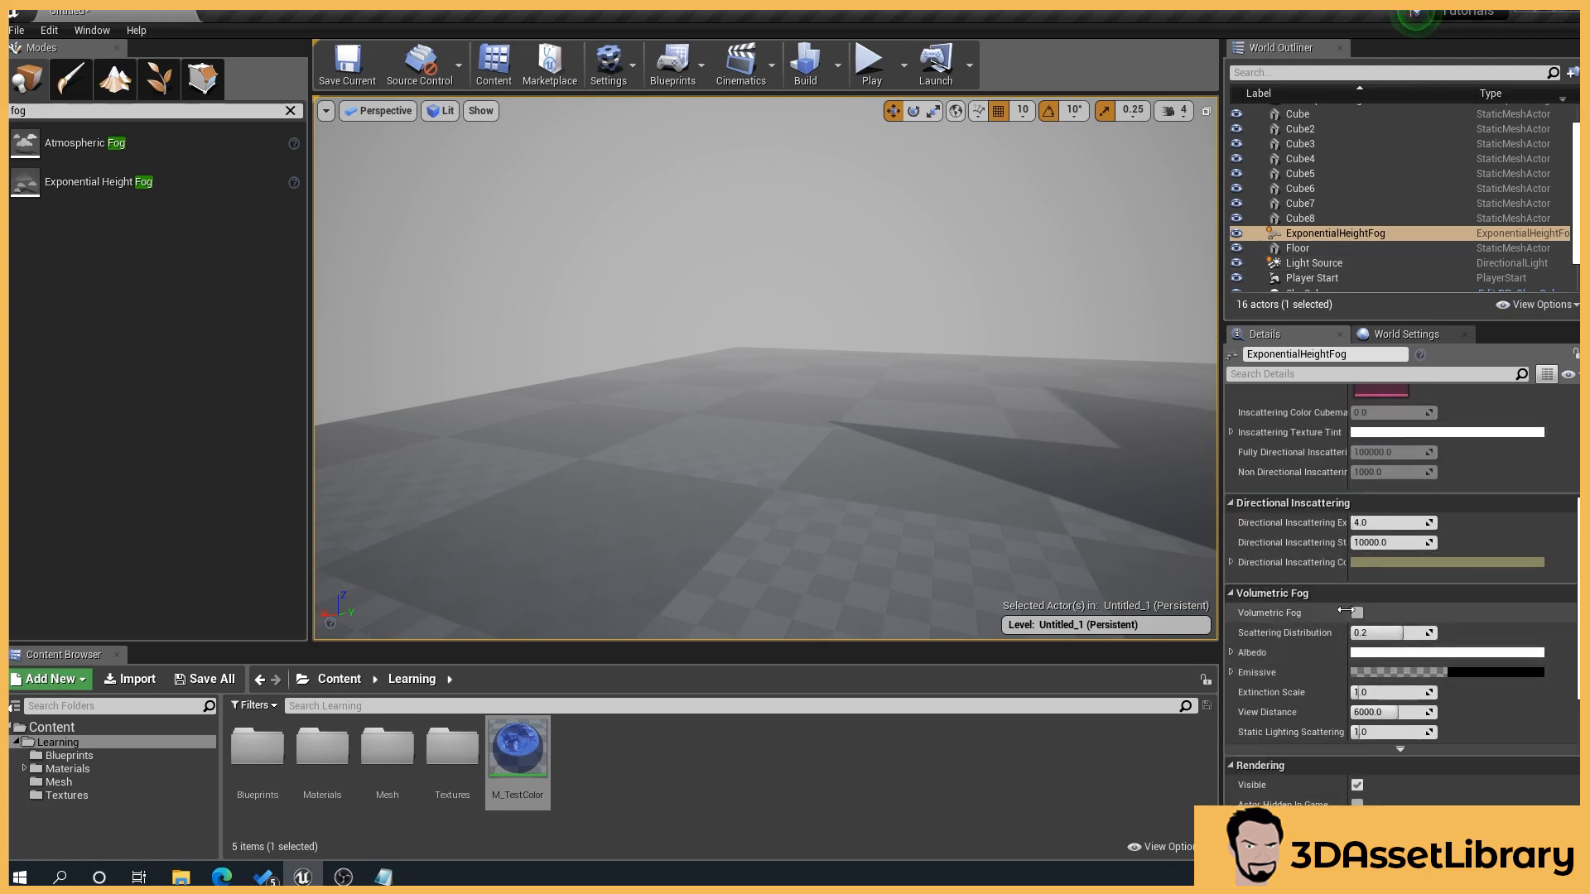
pyautogui.click(1358, 614)
pyautogui.moveTo(912, 340); pyautogui.dragTo(912, 340, button='right')
pyautogui.press('s')
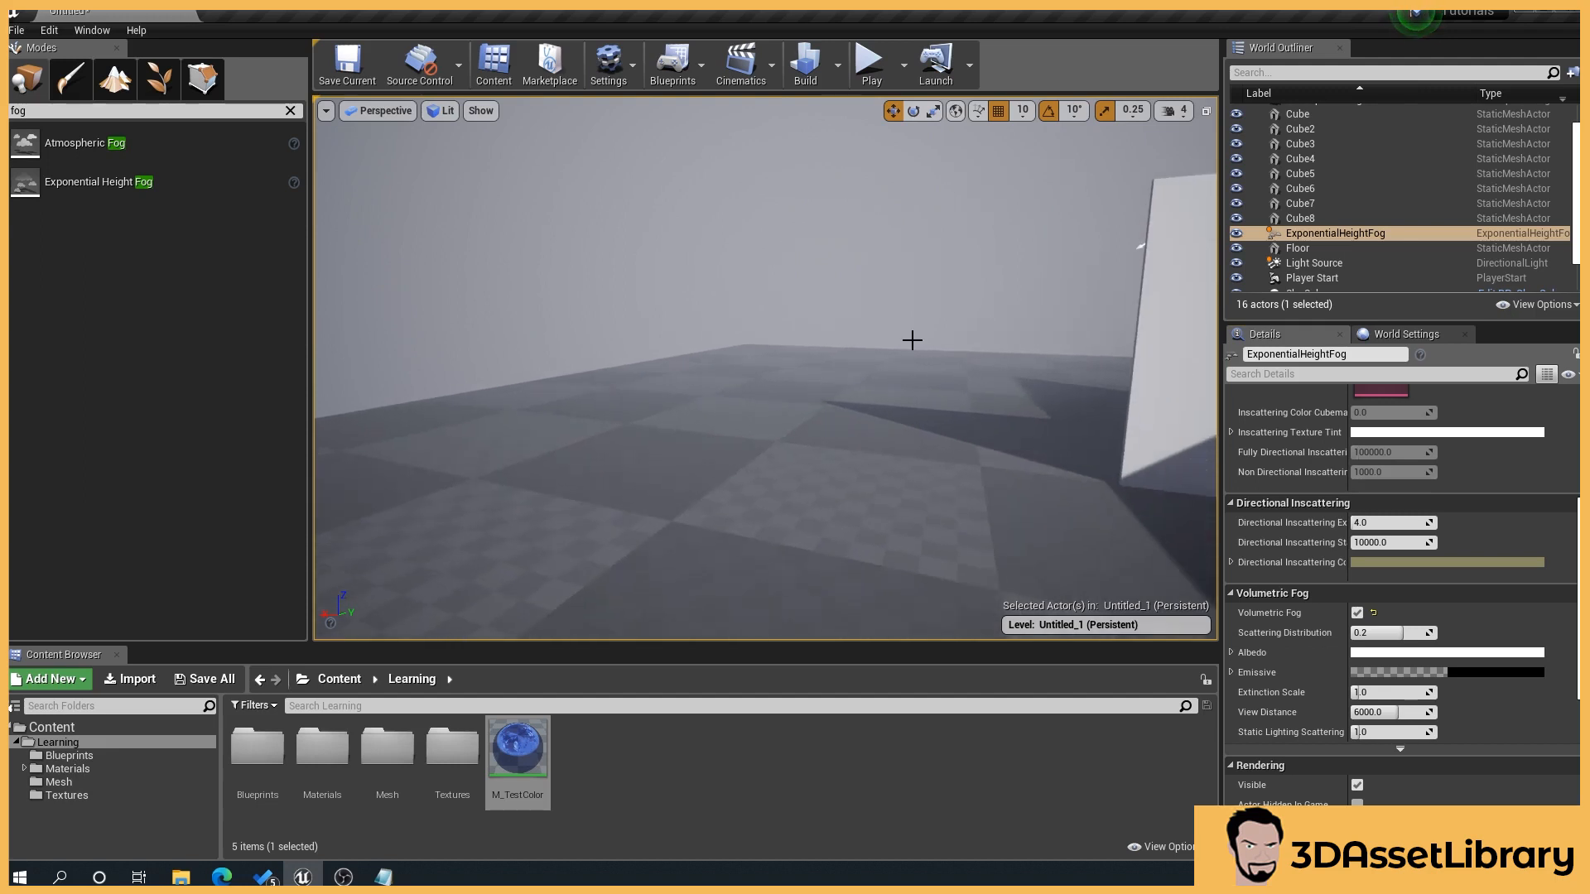
pyautogui.moveTo(899, 469); pyautogui.dragTo(899, 469, button='right')
pyautogui.press('w')
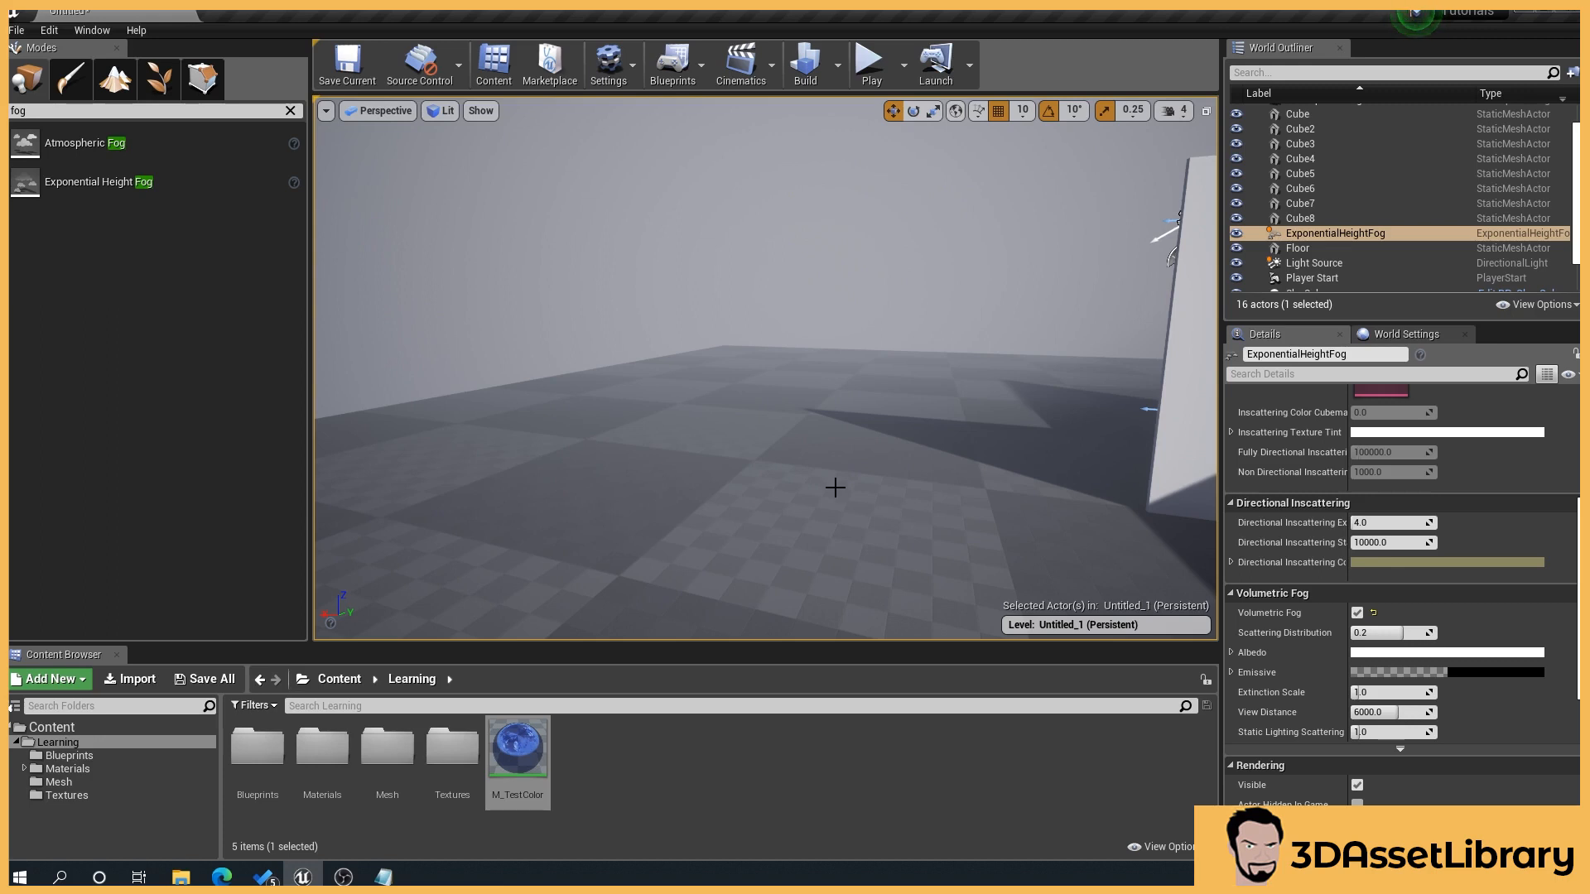
pyautogui.moveTo(773, 403); pyautogui.dragTo(773, 403)
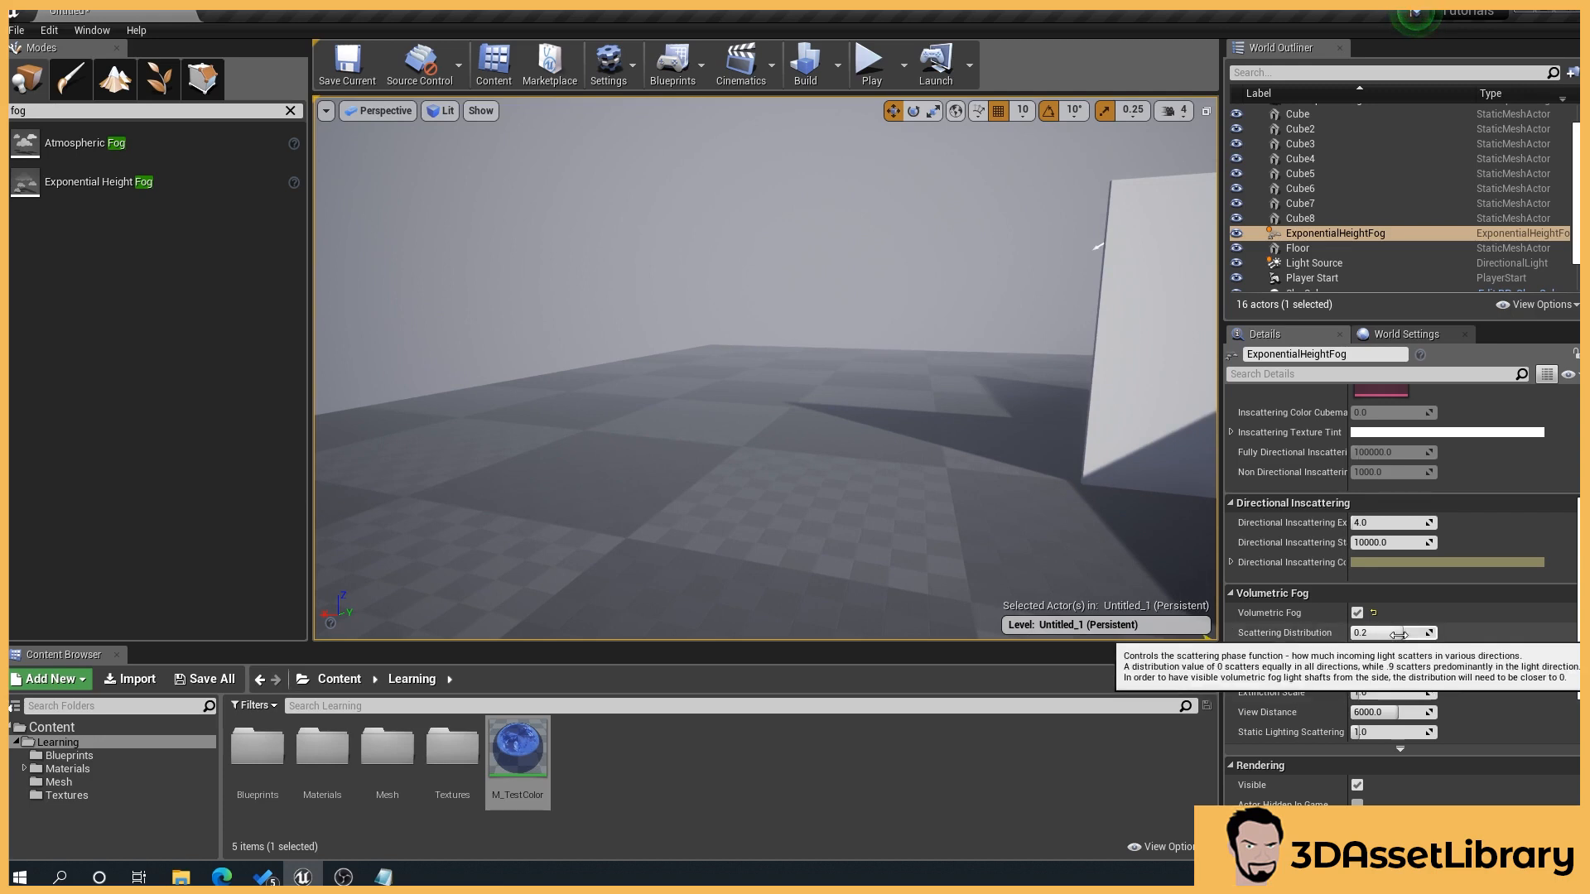
# Step: Try a Scattering Distribution of about -0.23 and a magenta Albedo on the volumetric fog, restoring the default after each
pyautogui.moveTo(1398, 635)
pyautogui.mouseDown()
pyautogui.moveTo(1374, 635)
pyautogui.moveTo(1424, 635)
pyautogui.moveTo(1381, 635)
pyautogui.mouseUp()
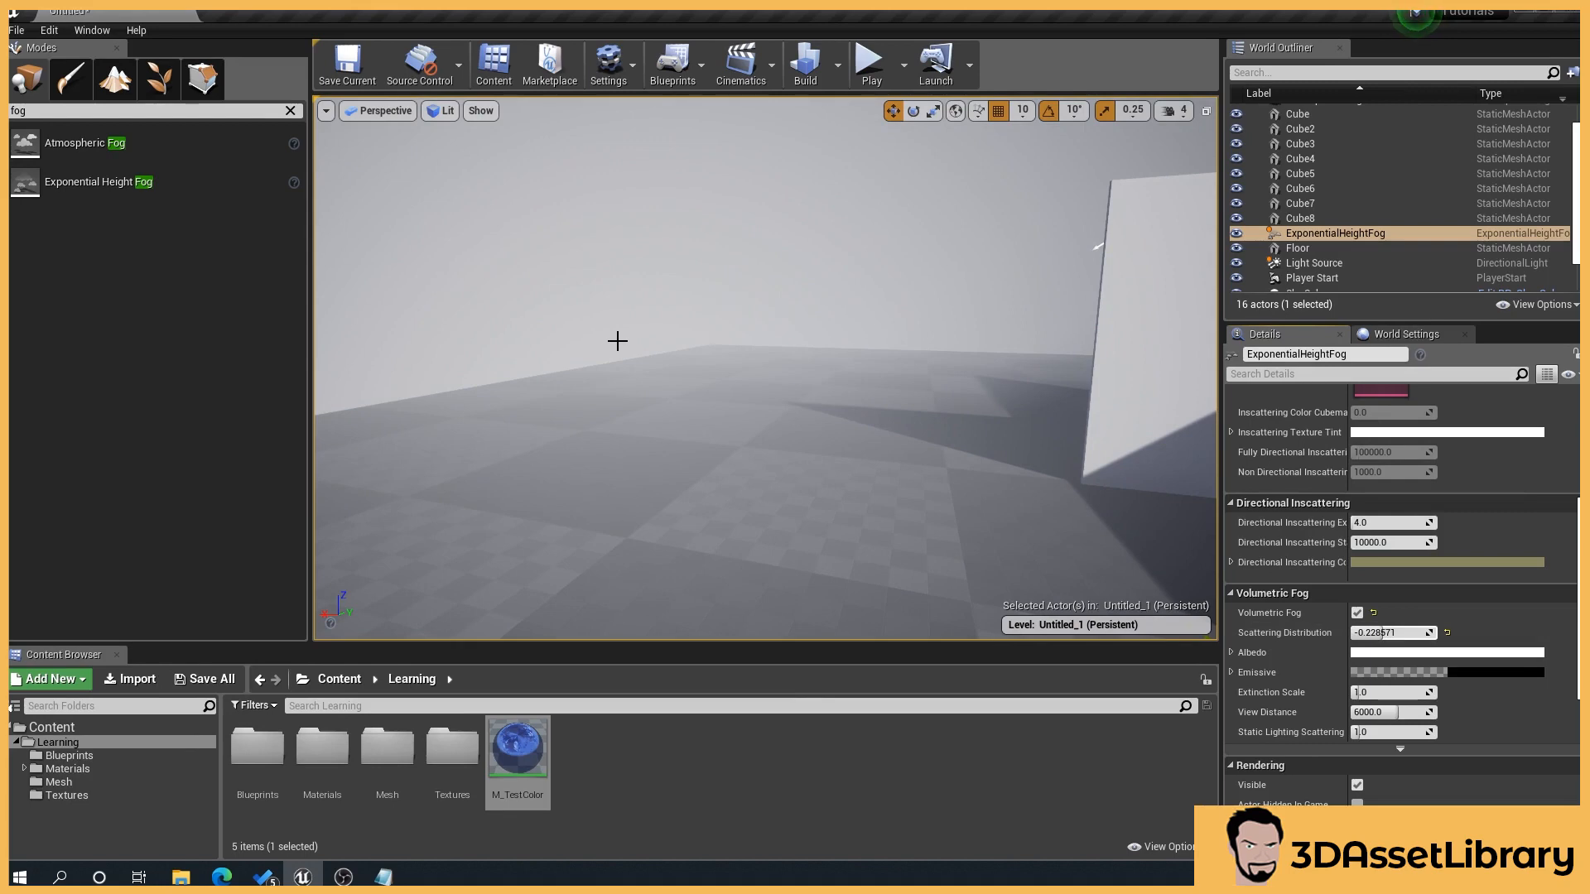
pyautogui.click(1446, 633)
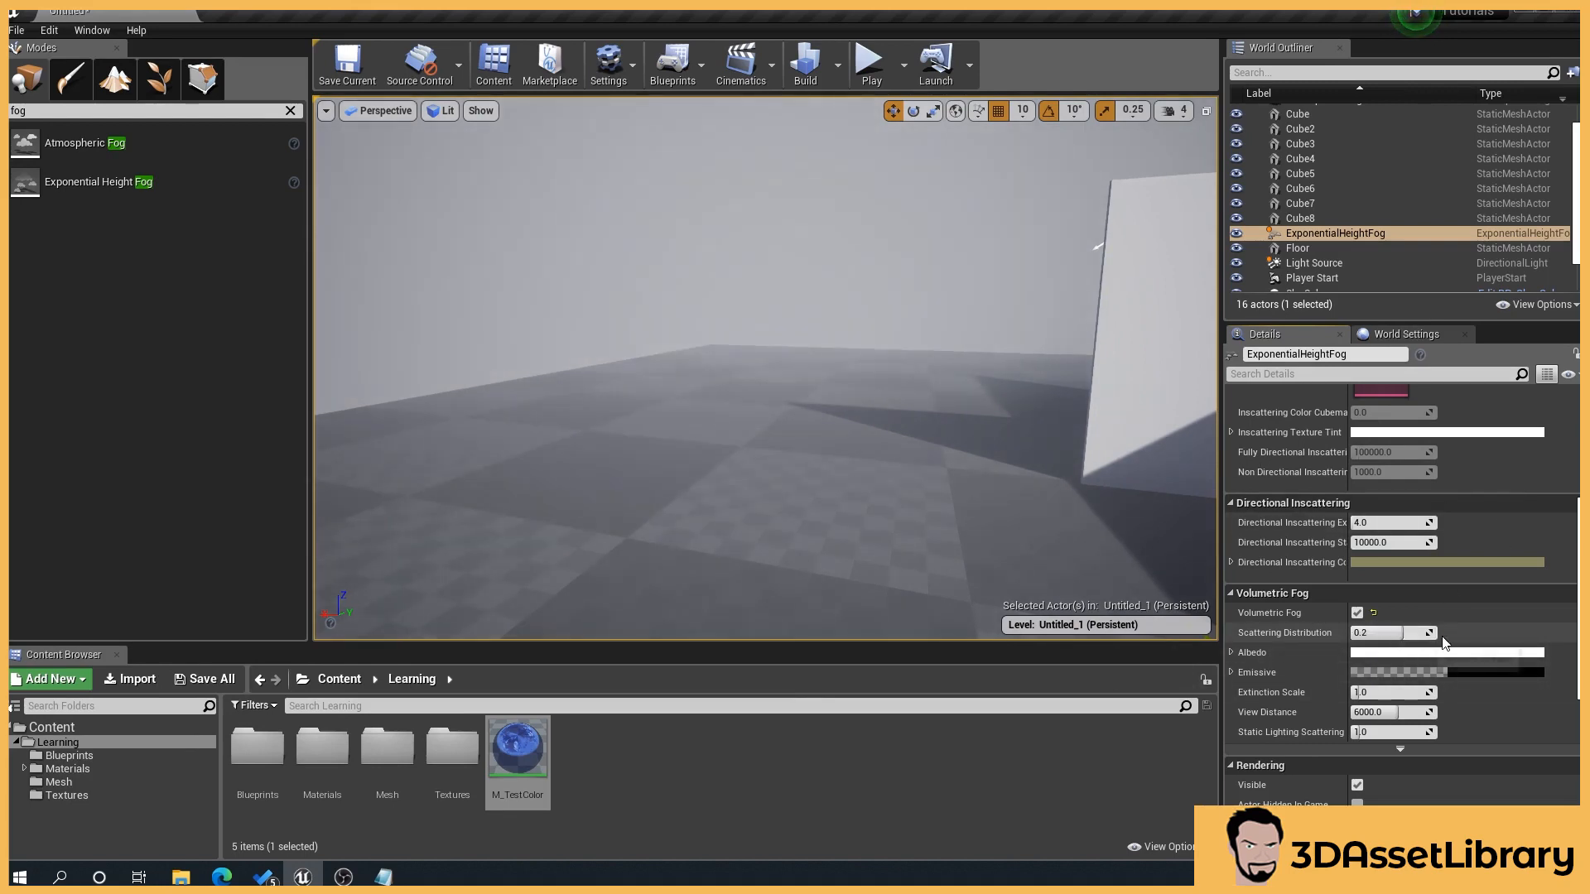
pyautogui.click(1380, 652)
pyautogui.moveTo(1146, 568)
pyautogui.mouseDown()
pyautogui.moveTo(1186, 510)
pyautogui.moveTo(1164, 519)
pyautogui.moveTo(1183, 479)
pyautogui.moveTo(1180, 501)
pyautogui.mouseUp()
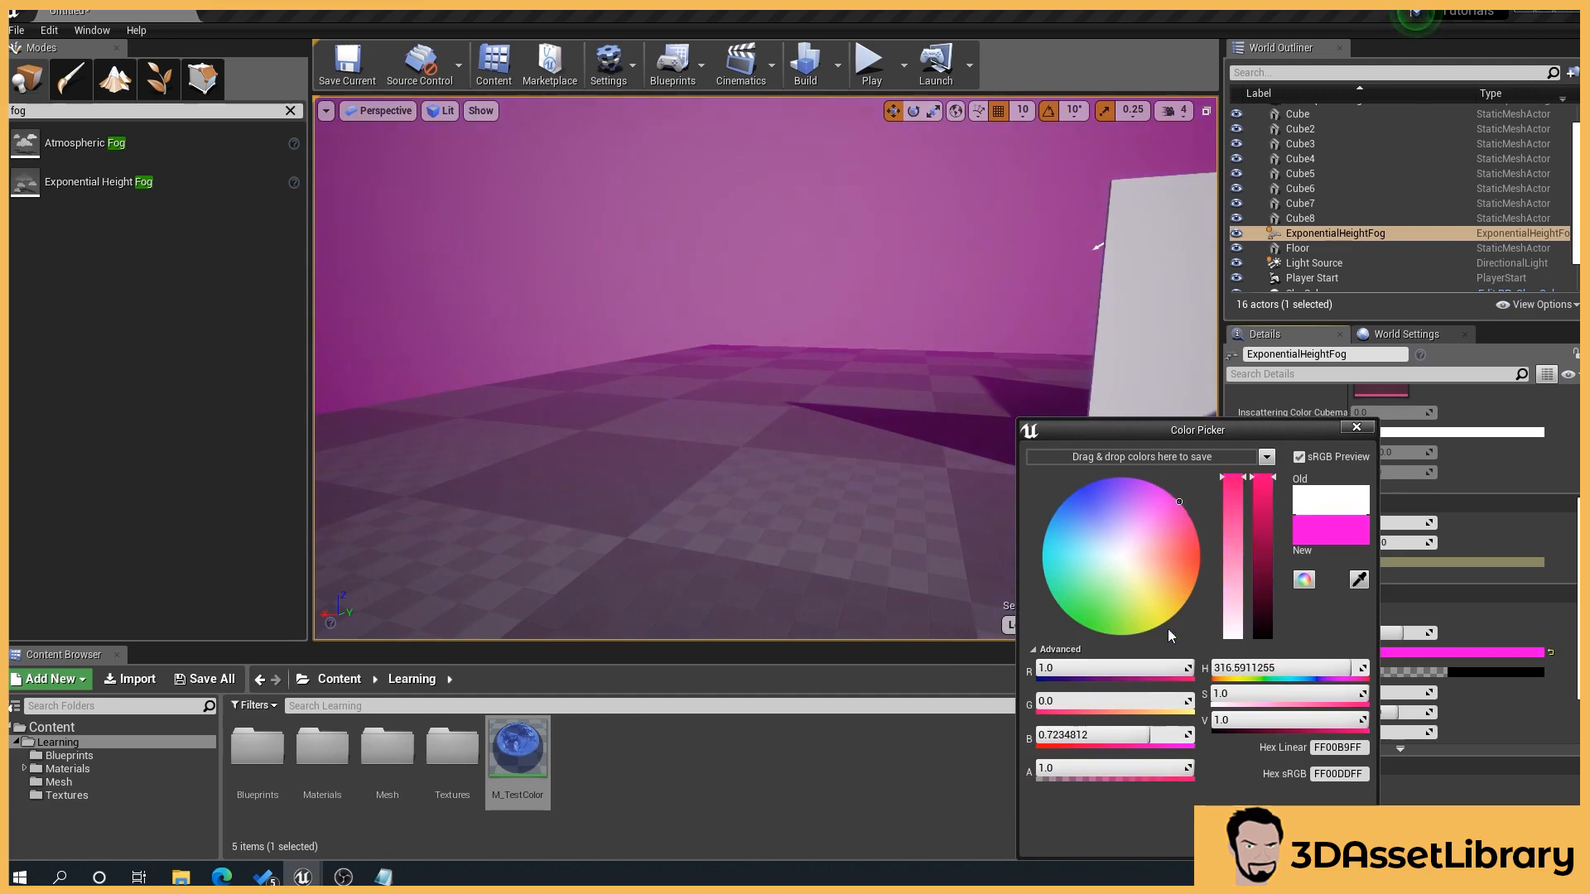
pyautogui.click(1333, 839)
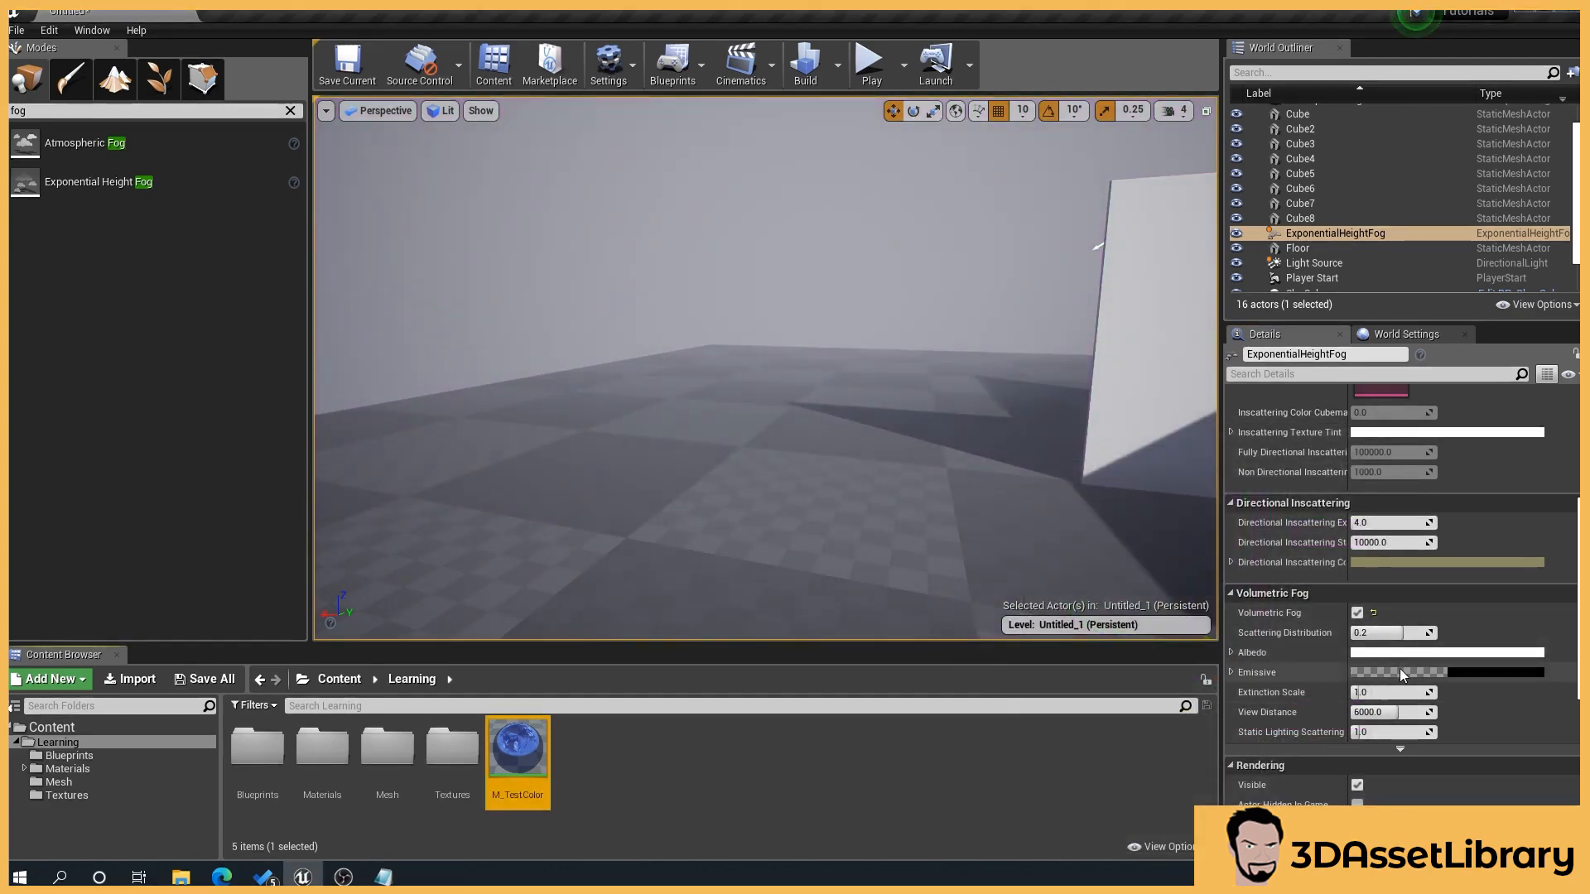
# Step: Lower the volumetric fog's Extinction Scale to about 0.62, and reset it to its default
pyautogui.moveTo(1391, 692); pyautogui.dragTo(1354, 693)
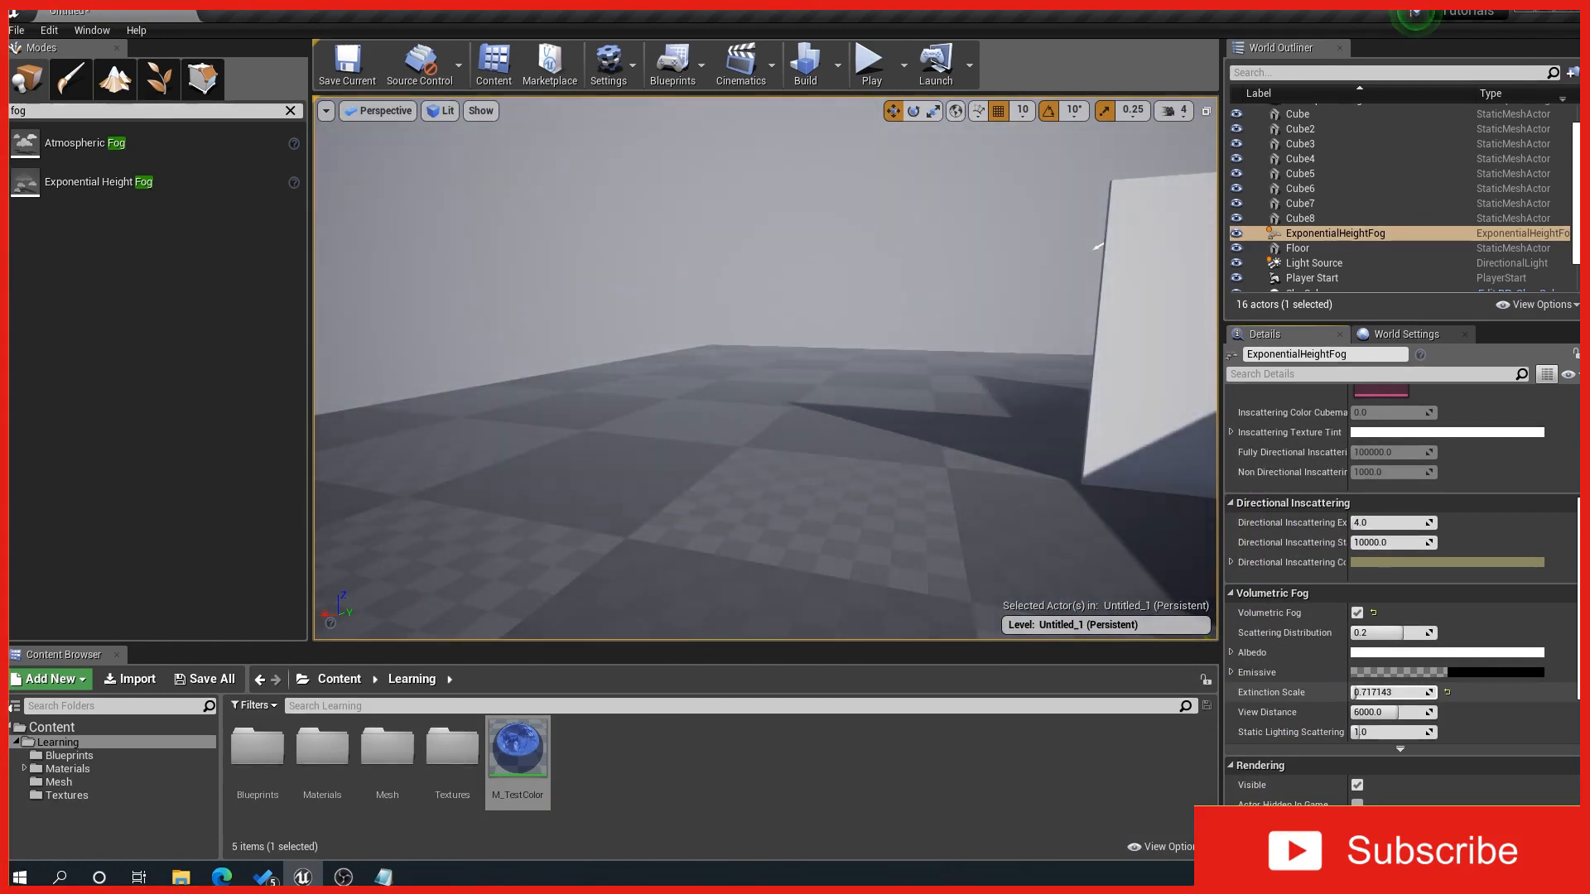
pyautogui.click(1447, 692)
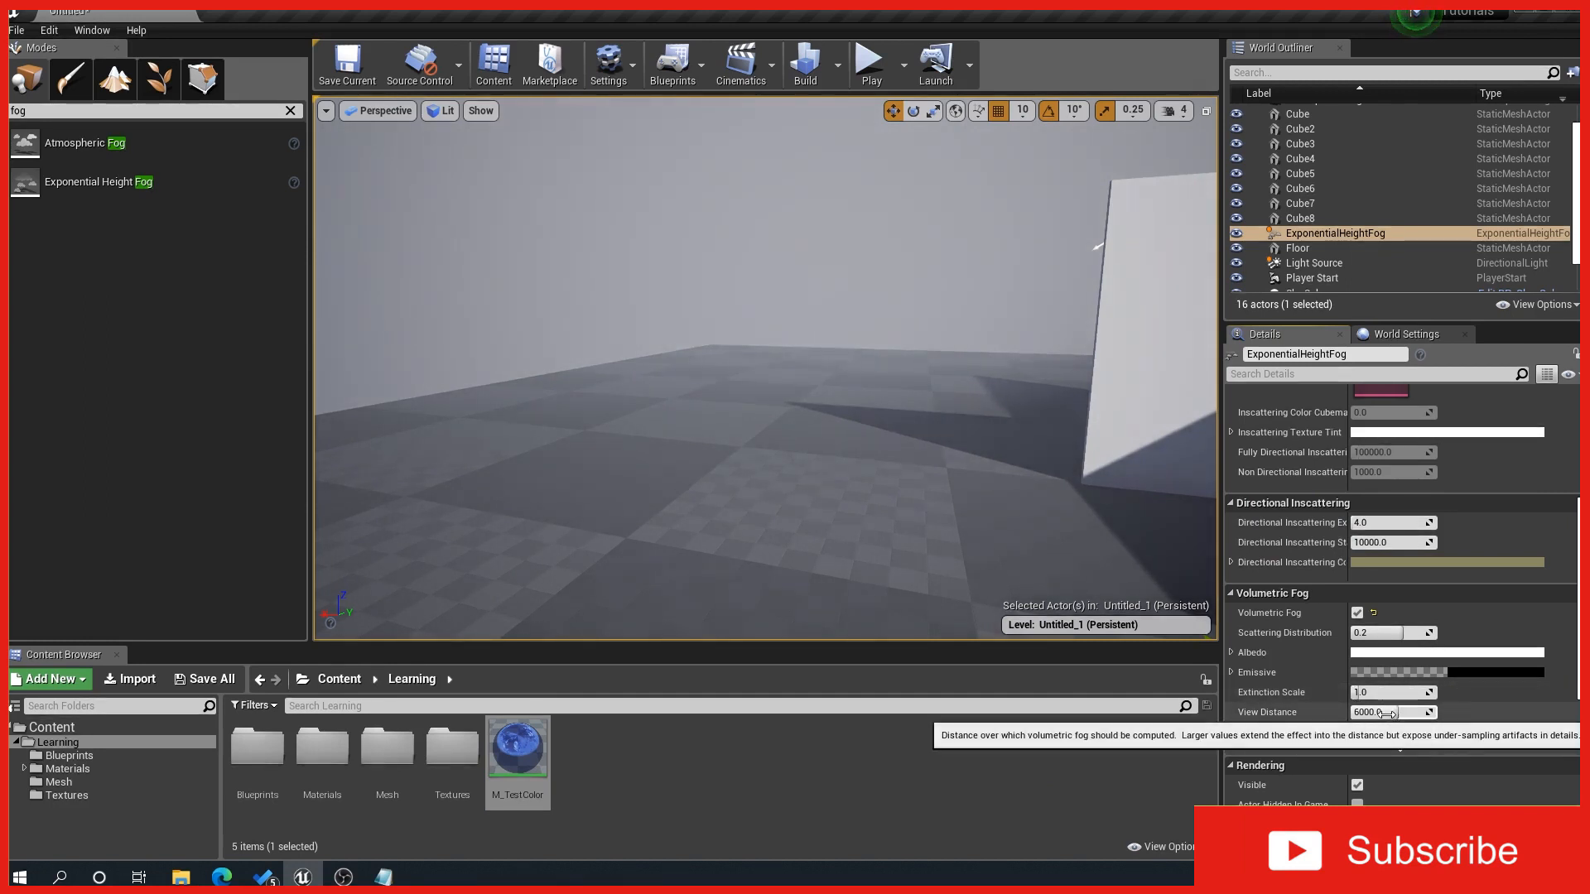
# Step: Raise the volumetric fog's View Distance to about 7171 and inspect the room's interior beside the window opening
pyautogui.moveTo(1387, 714); pyautogui.dragTo(1406, 713)
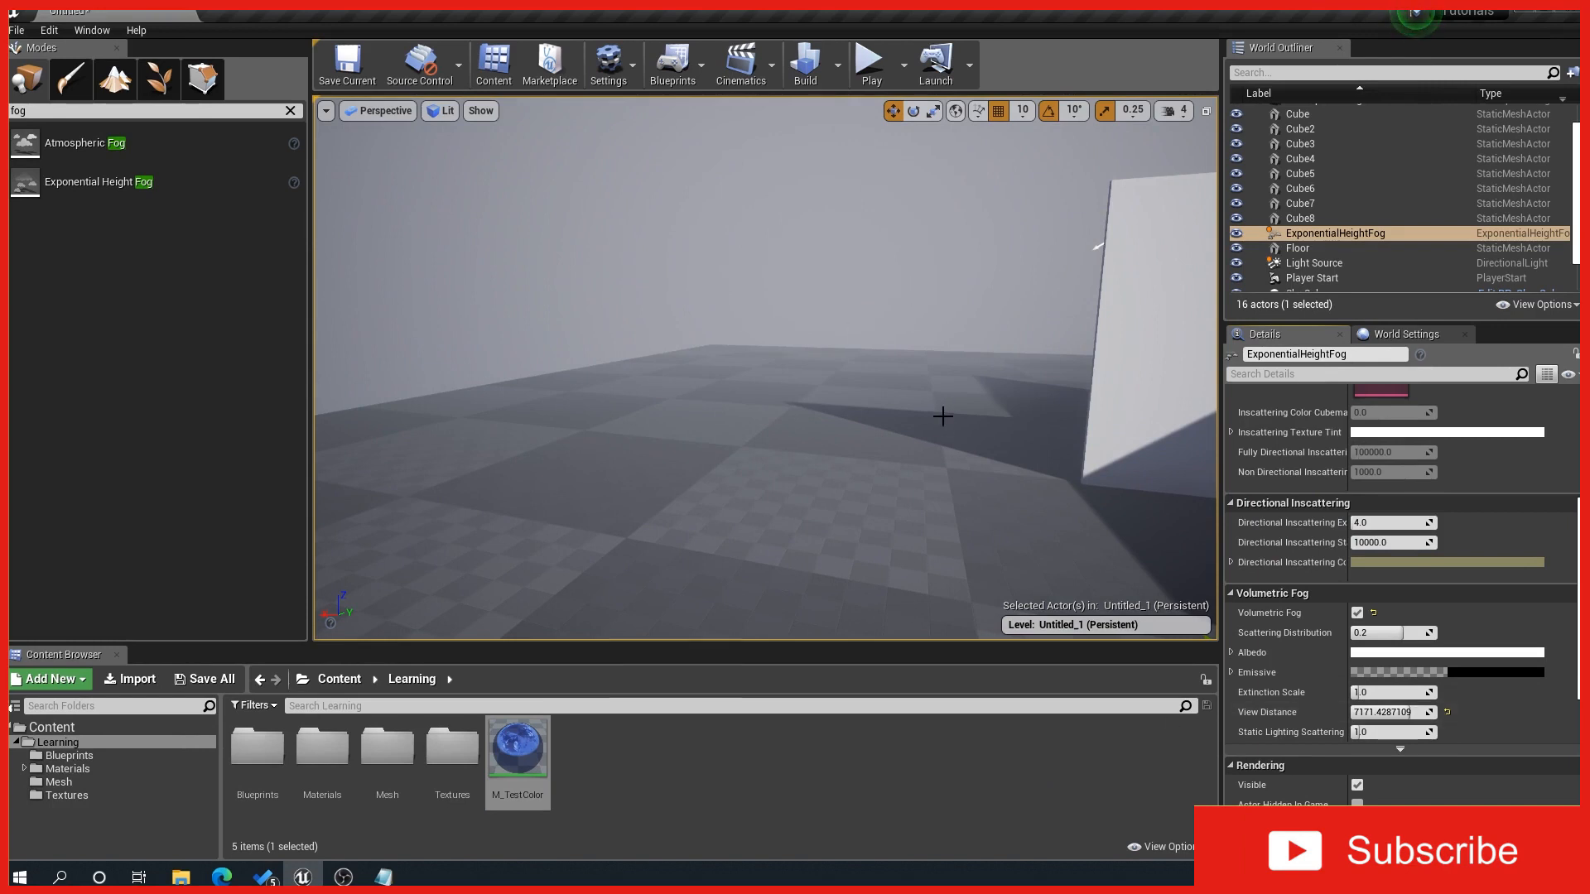
pyautogui.moveTo(942, 416); pyautogui.dragTo(1118, 397, button='middle')
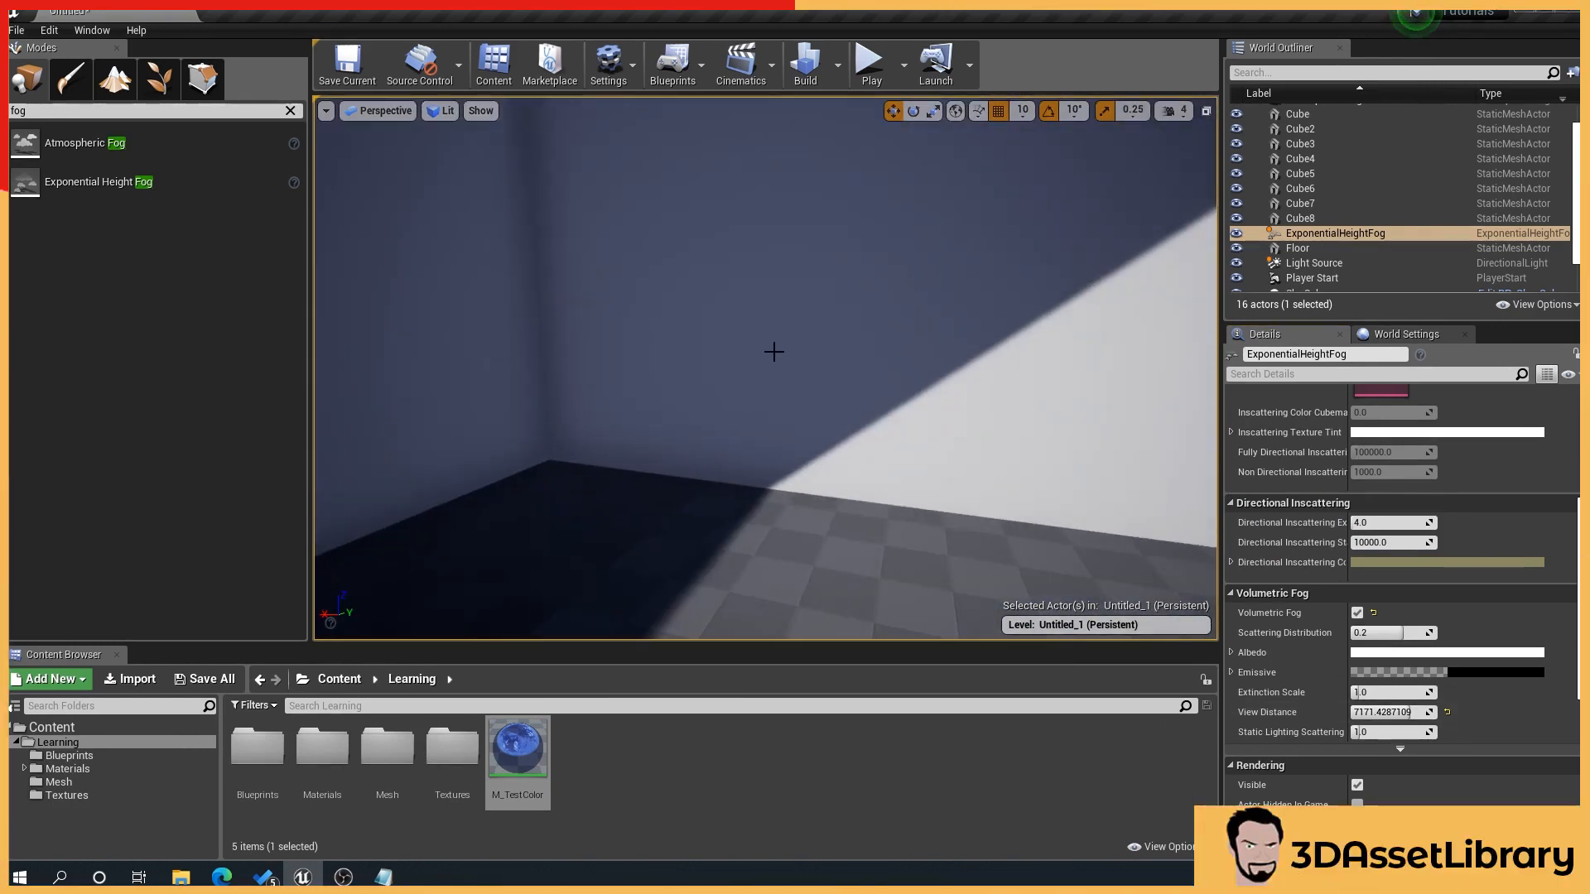
pyautogui.moveTo(1016, 370); pyautogui.dragTo(720, 320, button='right')
pyautogui.click(706, 309)
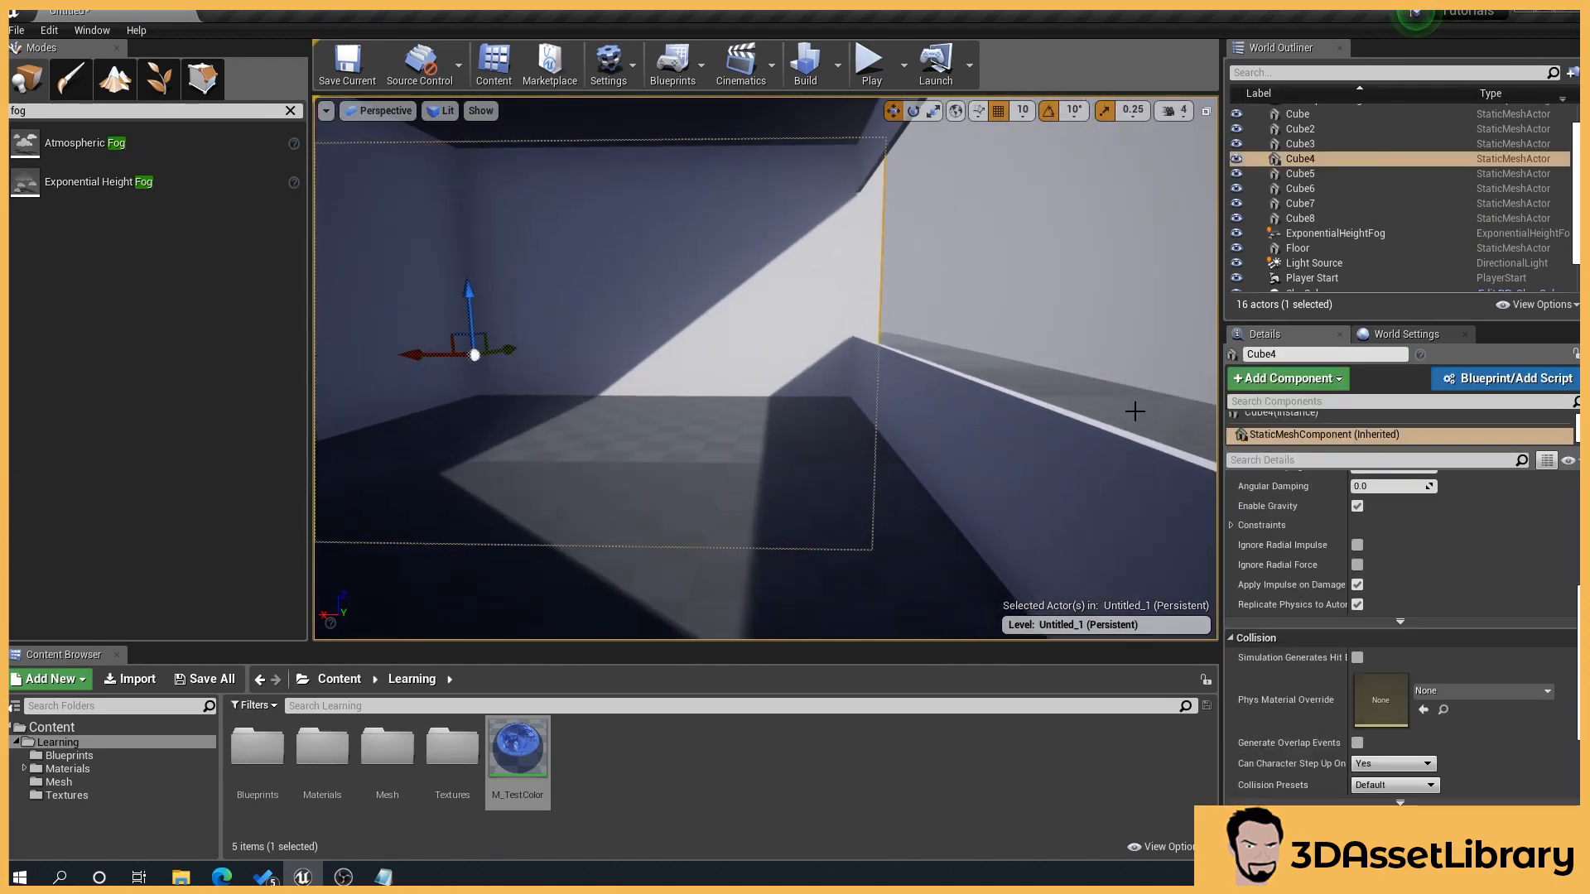
# Step: Set the Intensity of the Light Source directional light to 15 lux and check the light falling into the room
pyautogui.scroll(2, 1528, 672)
pyautogui.click(1314, 262)
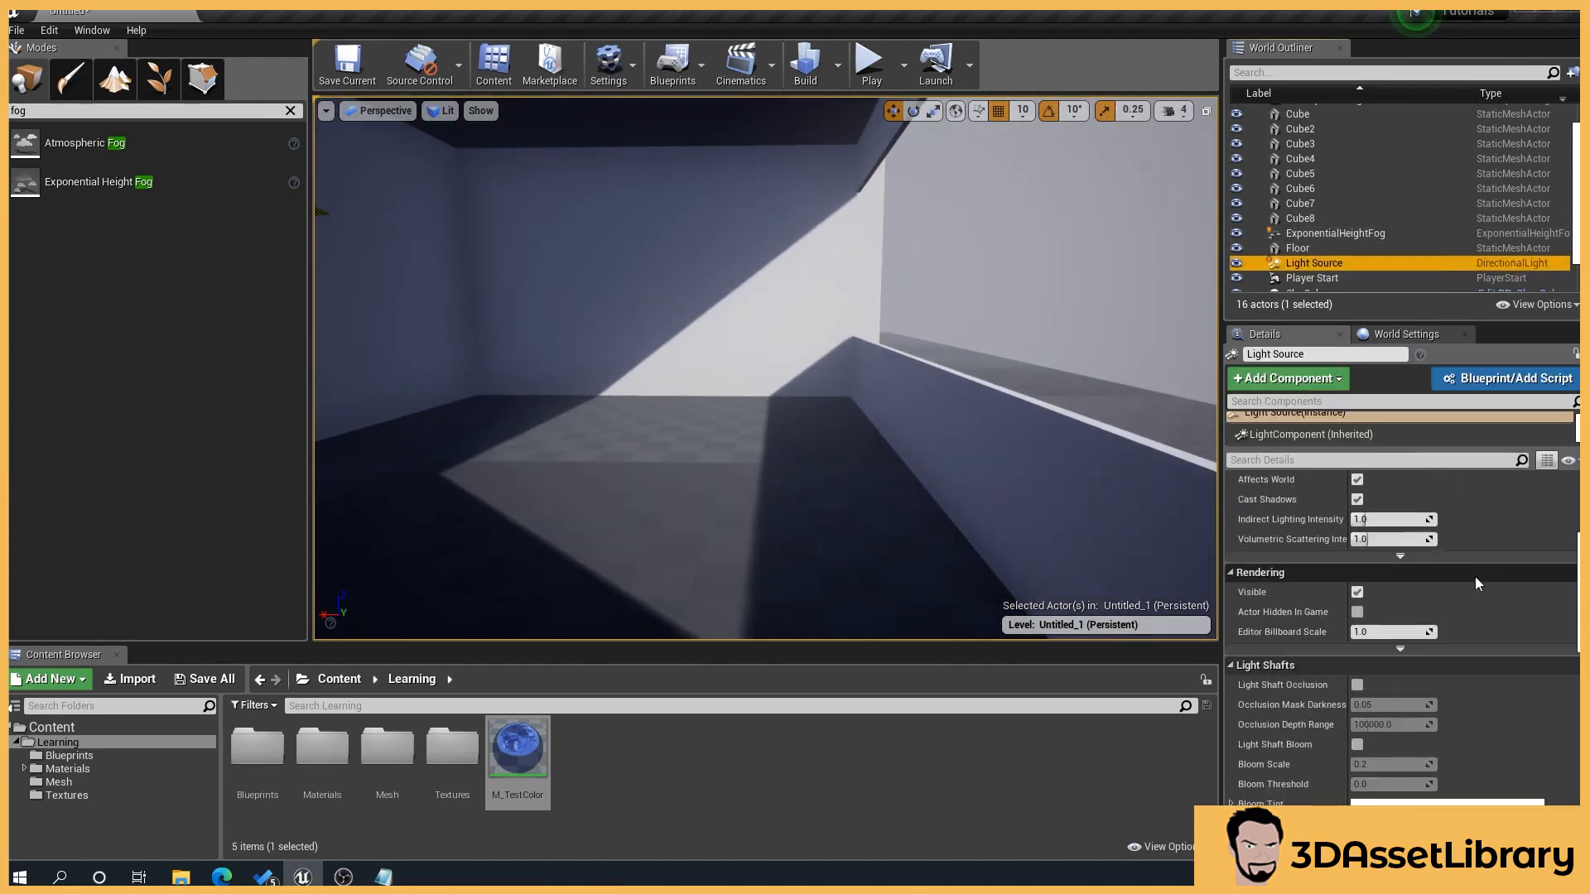
pyautogui.scroll(5, 1474, 576)
pyautogui.click(1396, 611)
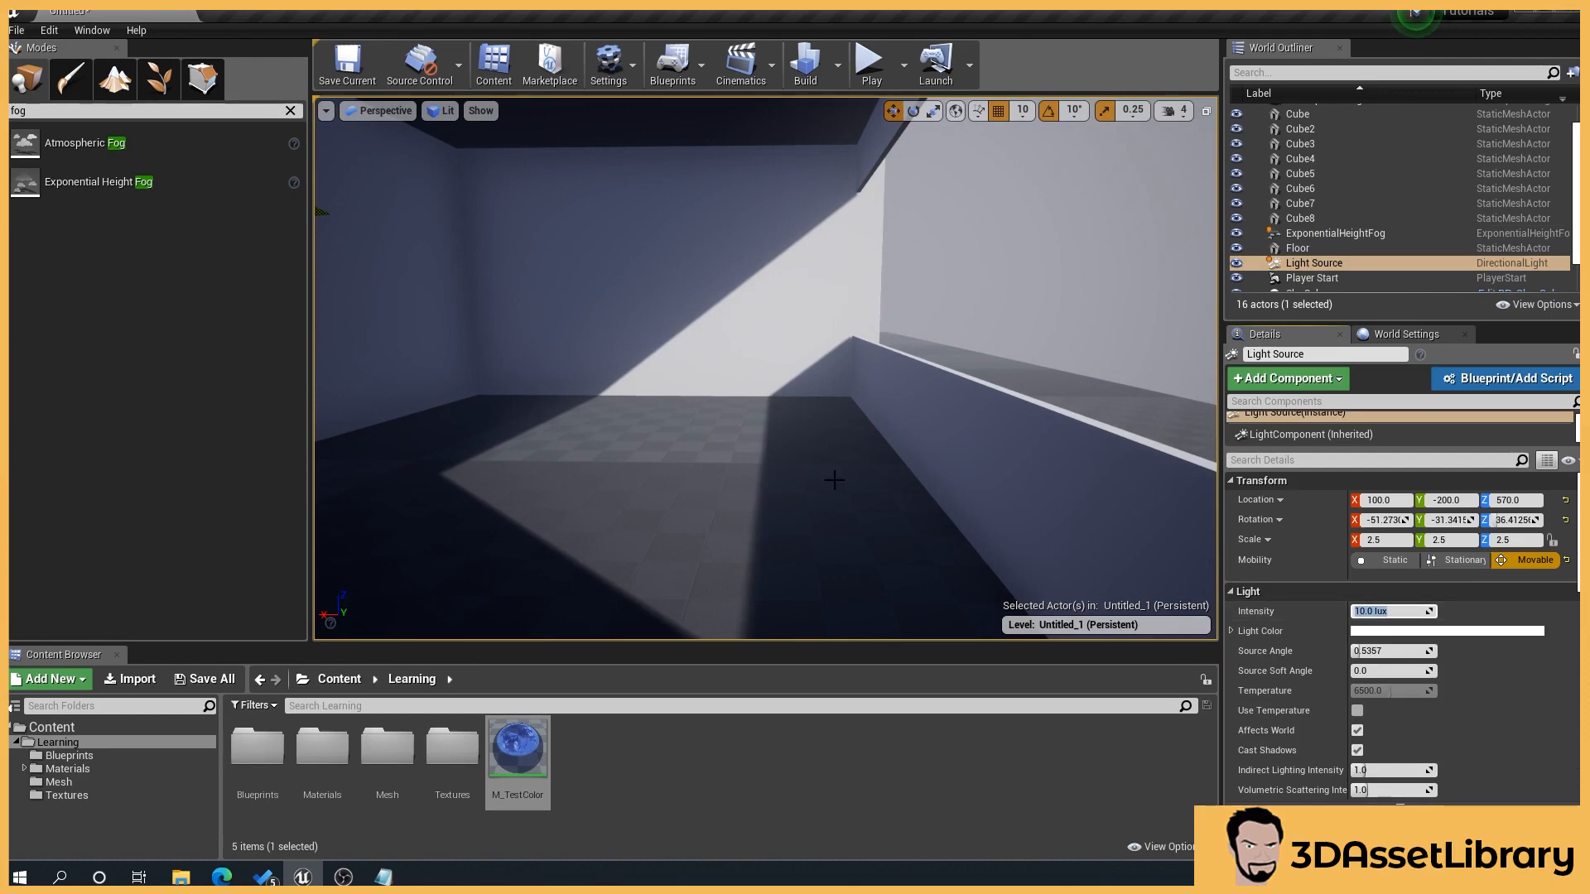
pyautogui.write('15')
pyautogui.press('Return')
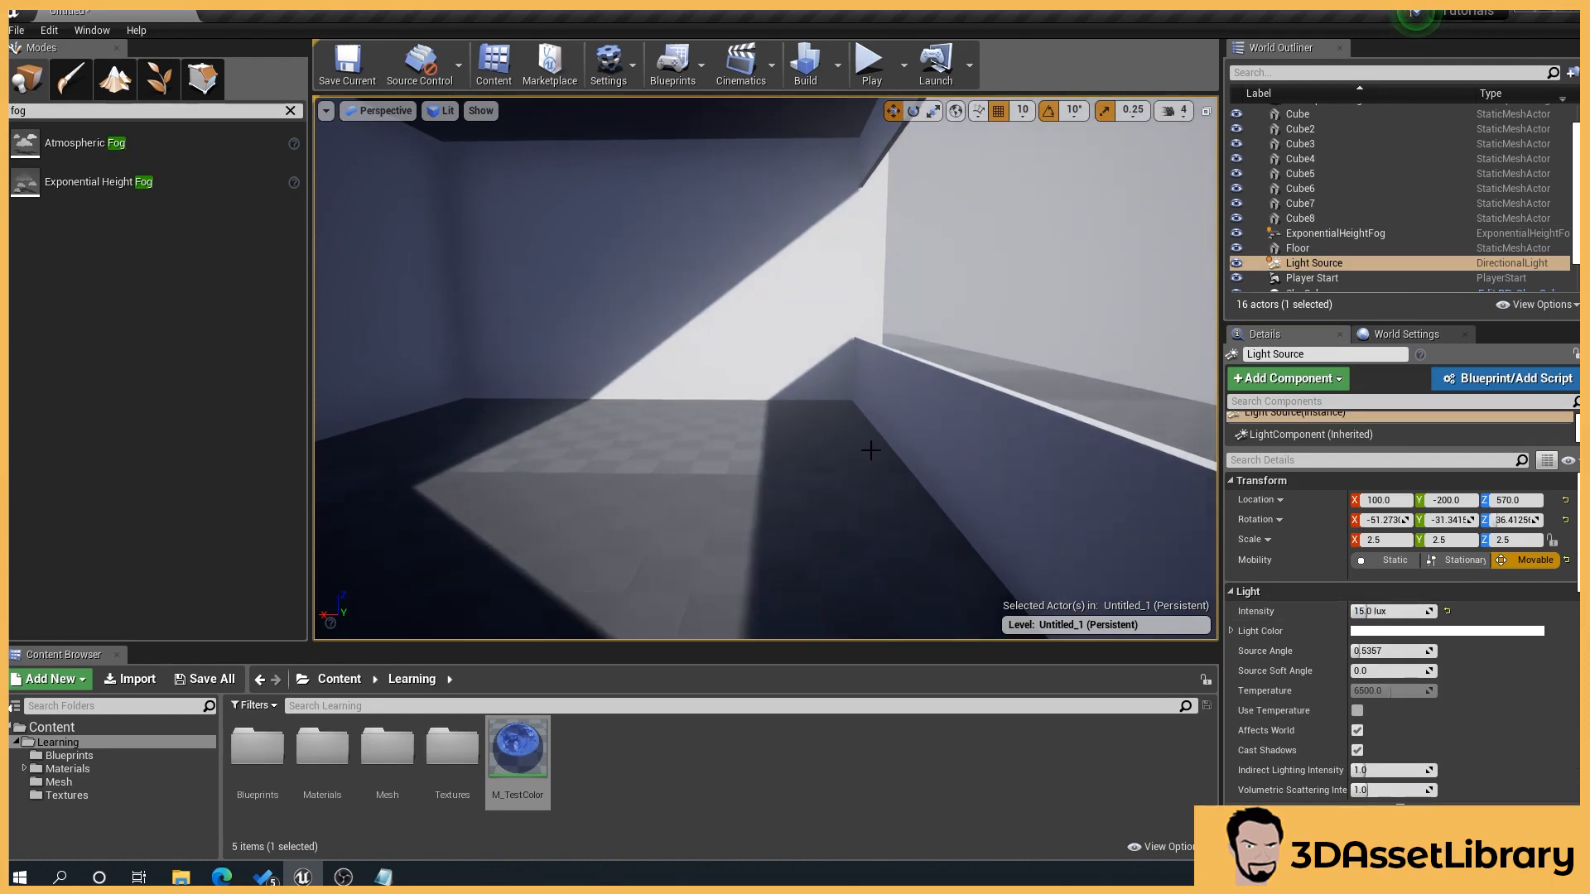
pyautogui.moveTo(871, 449); pyautogui.dragTo(816, 450, button='right')
pyautogui.scroll(-5, 1499, 717)
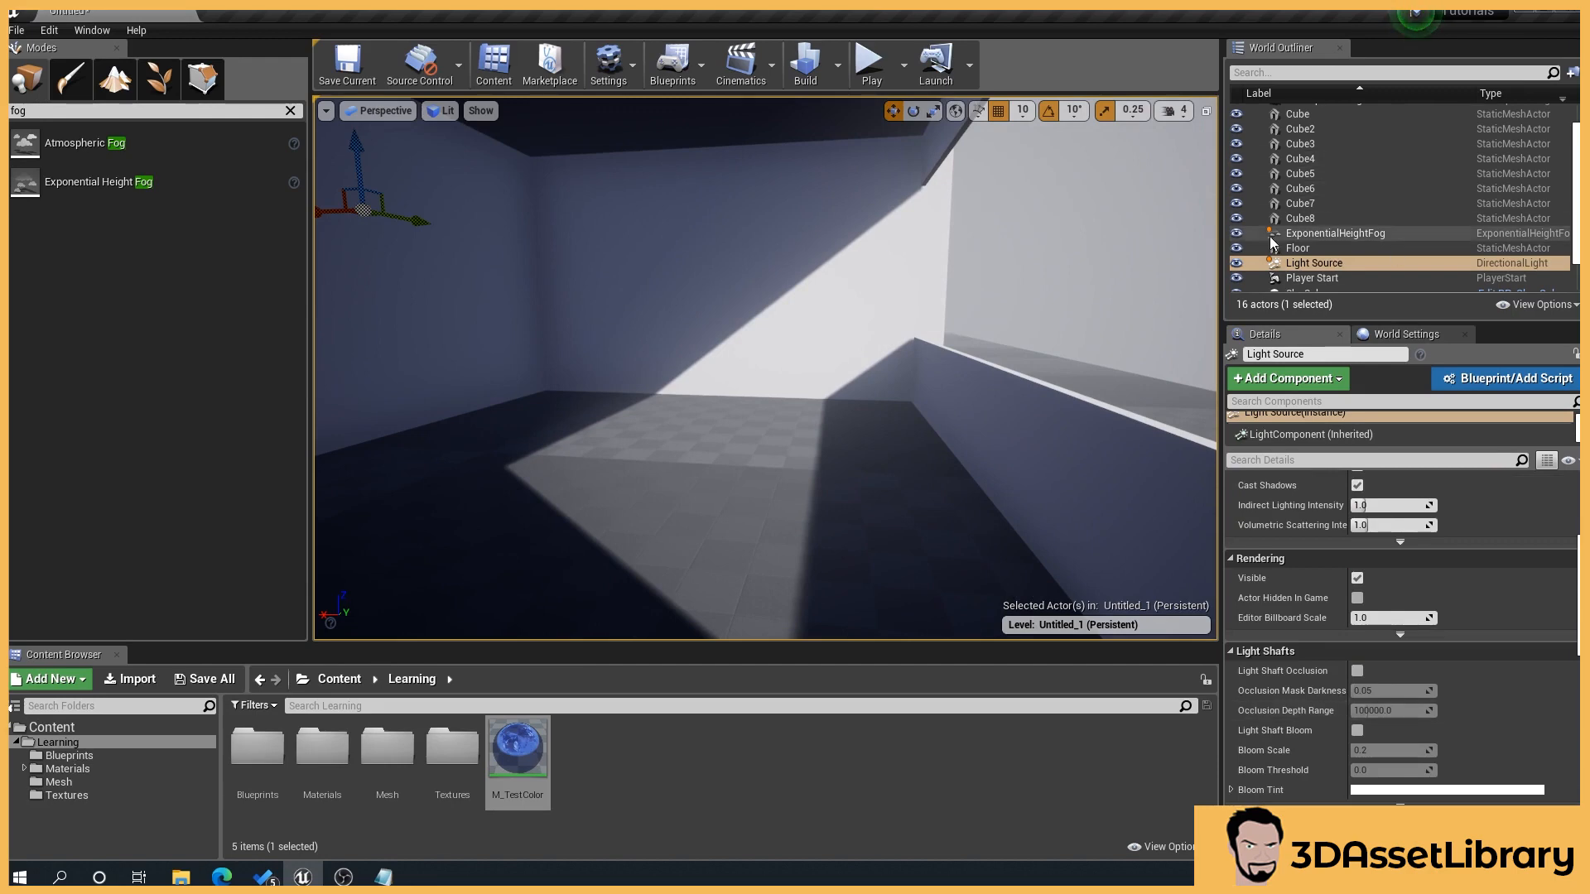
# Step: Select the height fog and lower its volumetric Scattering Distribution to about -0.09
pyautogui.click(1323, 220)
pyautogui.click(1320, 234)
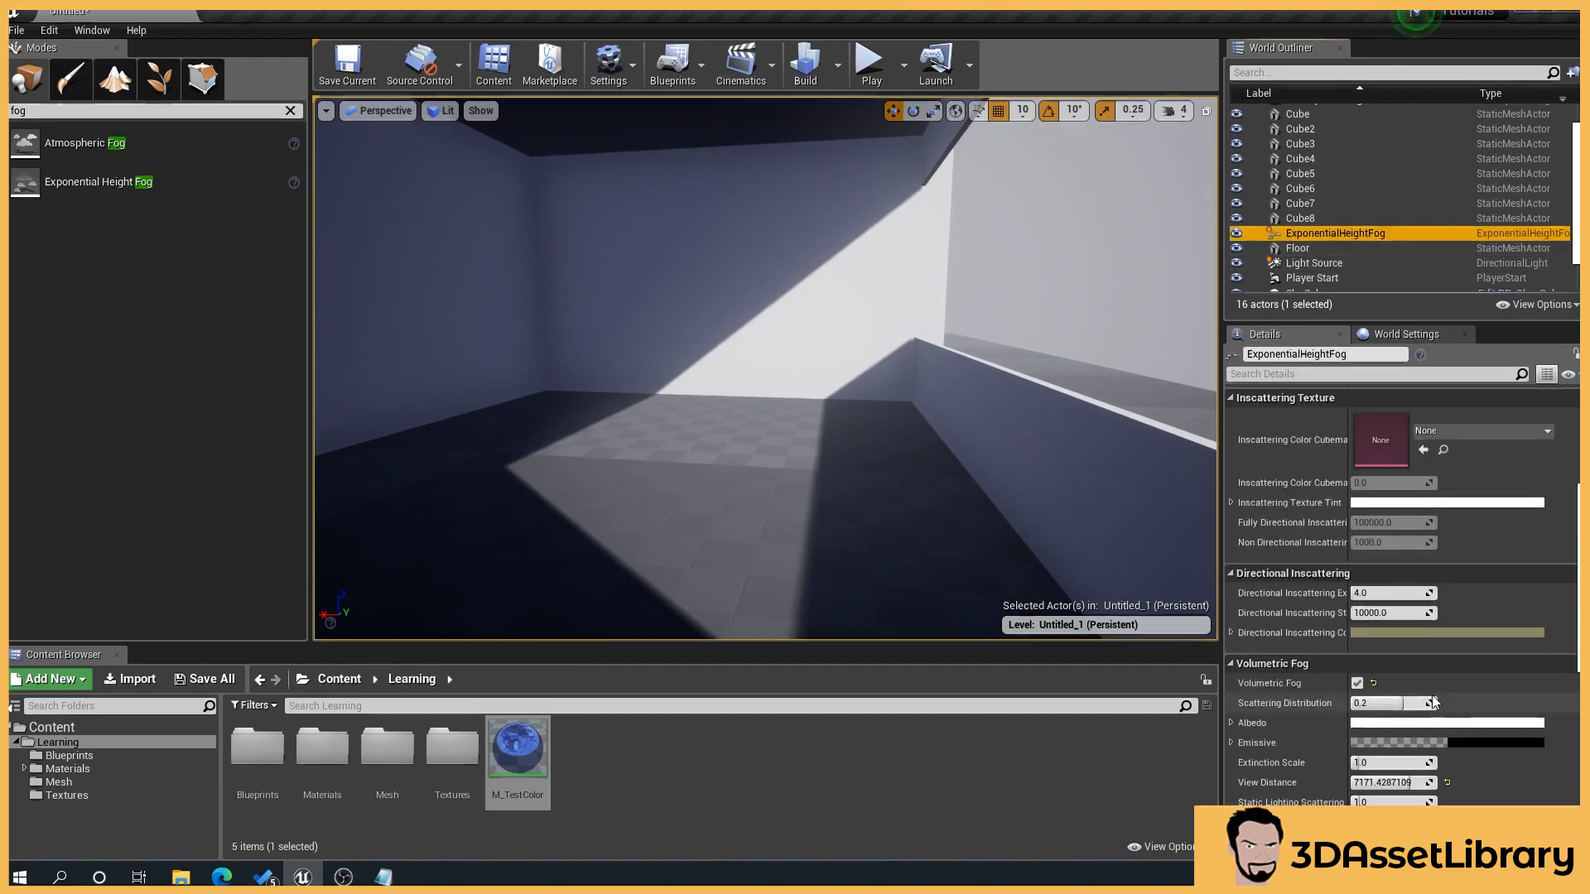
pyautogui.scroll(-5, 1388, 645)
pyautogui.moveTo(772, 426)
pyautogui.mouseDown(button='right')
pyautogui.moveTo(733, 427)
pyautogui.moveTo(774, 426)
pyautogui.mouseUp(button='right')
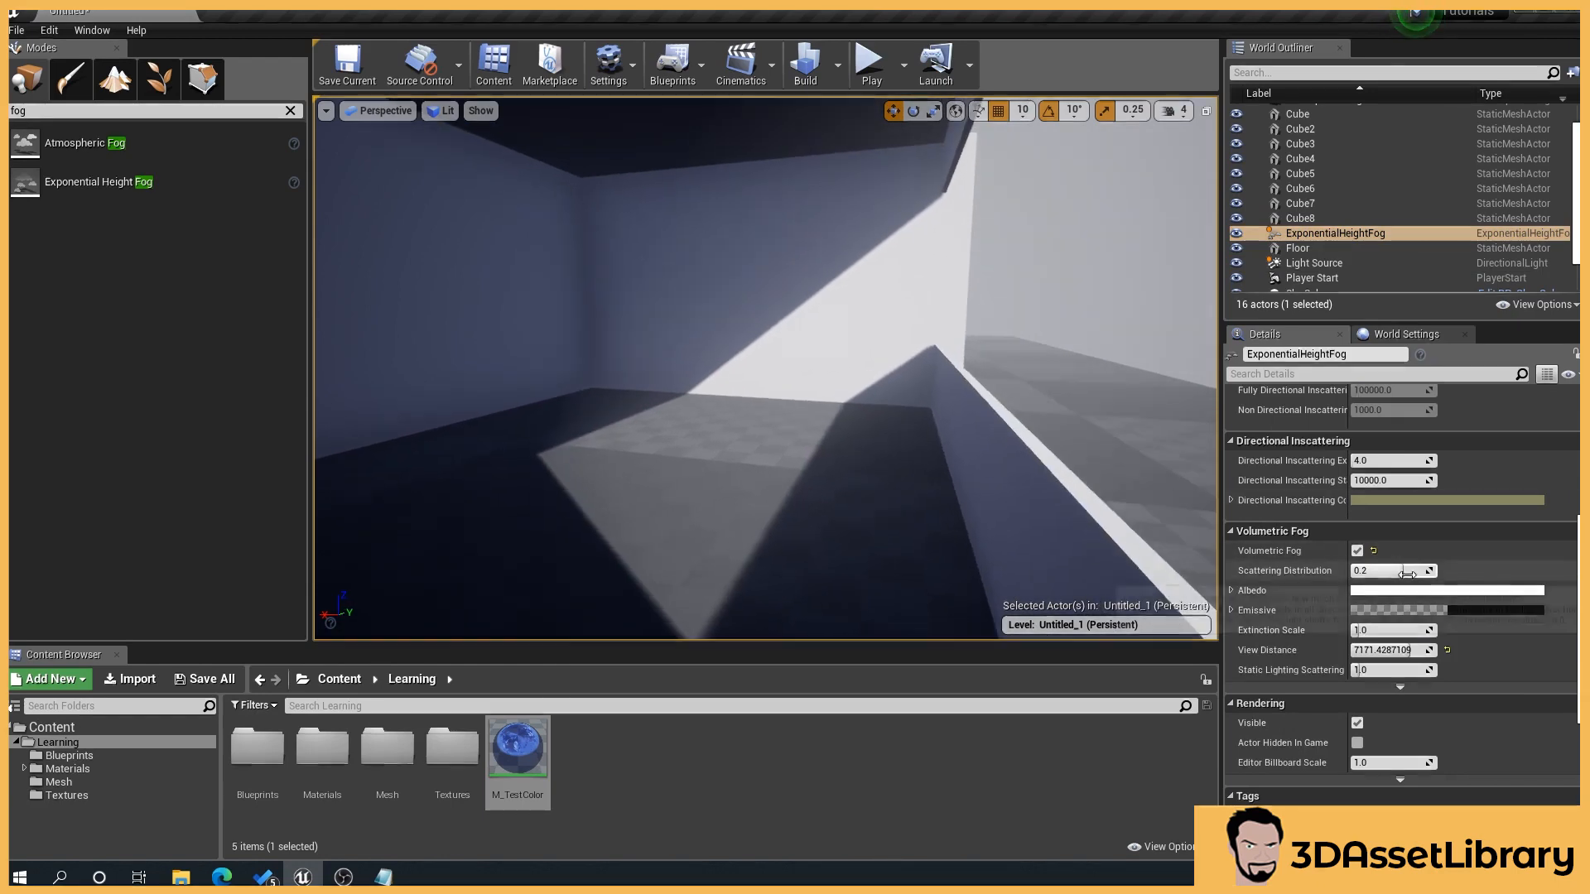
pyautogui.moveTo(1399, 571); pyautogui.dragTo(1378, 571)
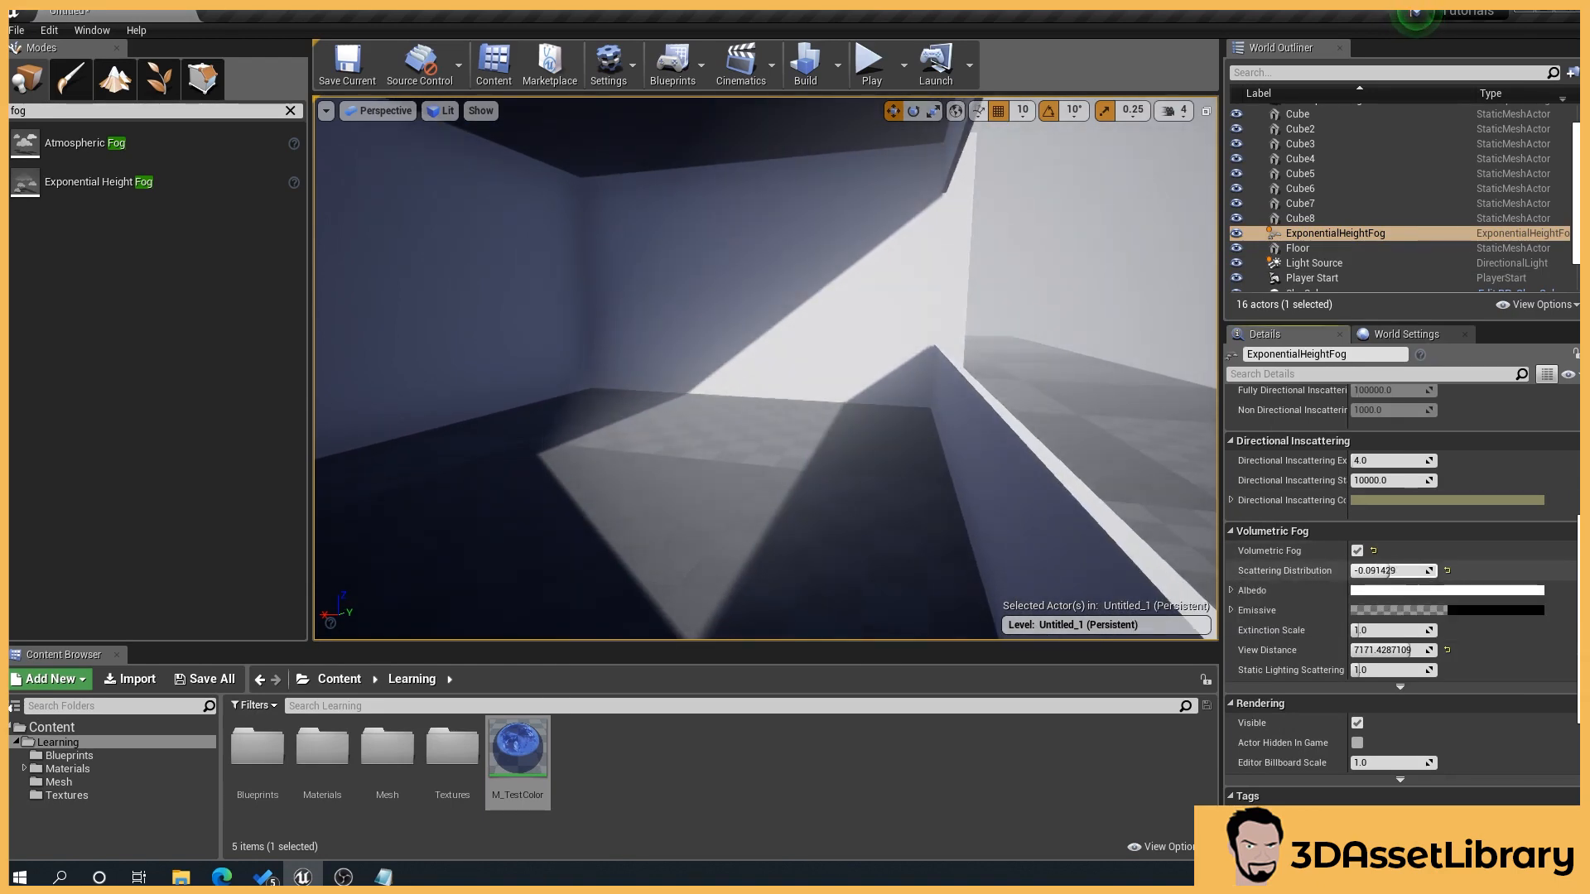
# Step: Set the volumetric fog's Albedo to a fully saturated magenta with a hue of about 308
pyautogui.click(1402, 593)
pyautogui.moveTo(1167, 552); pyautogui.dragTo(1204, 477)
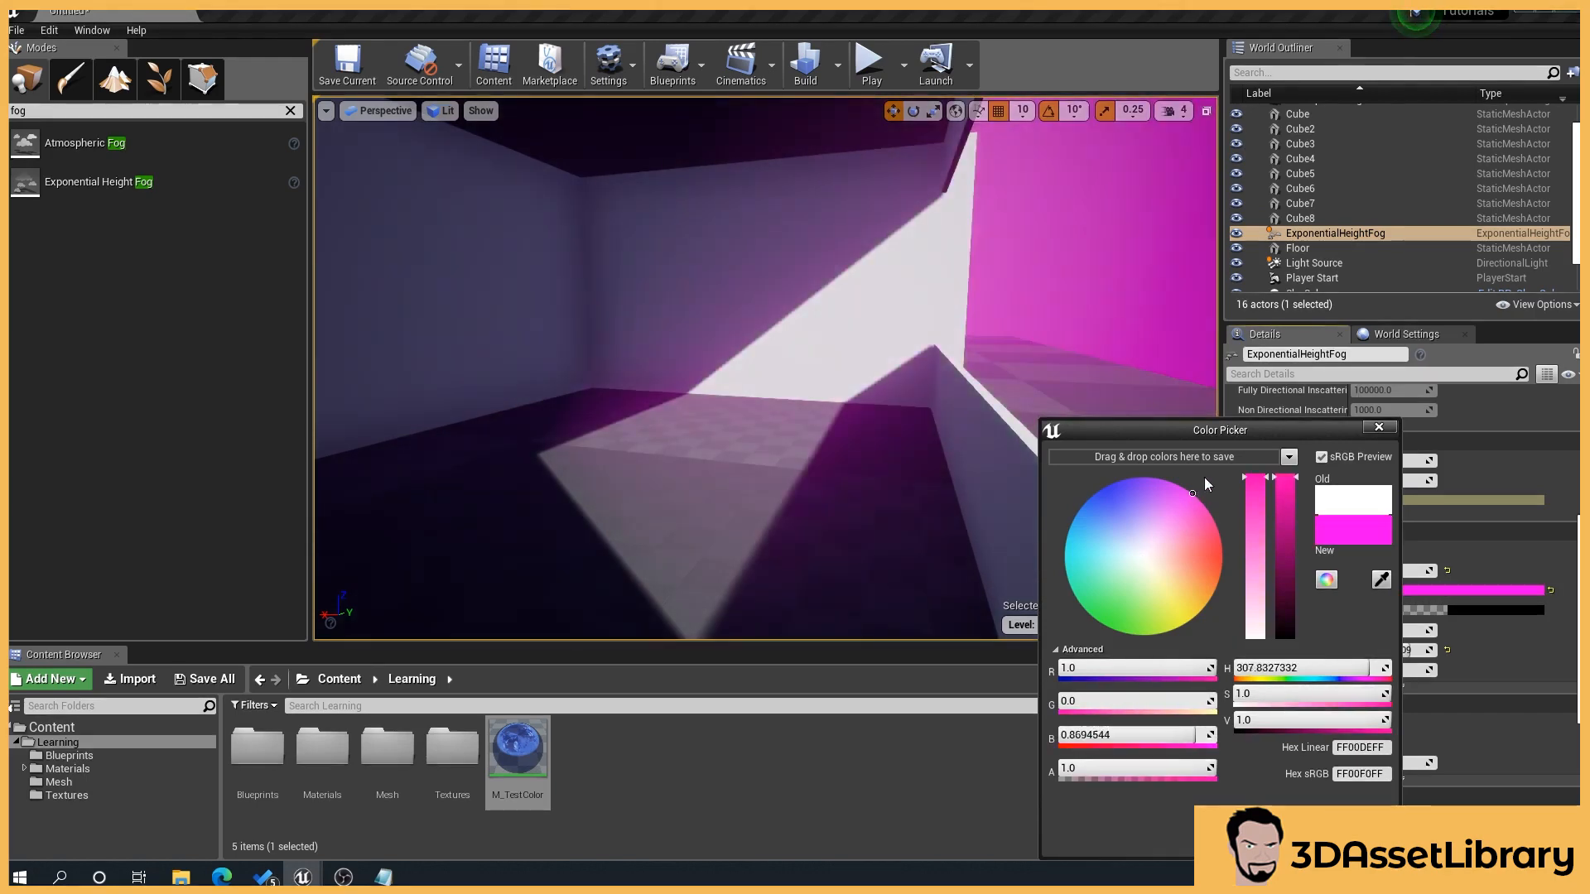
pyautogui.click(1393, 808)
pyautogui.moveTo(820, 604); pyautogui.dragTo(902, 612)
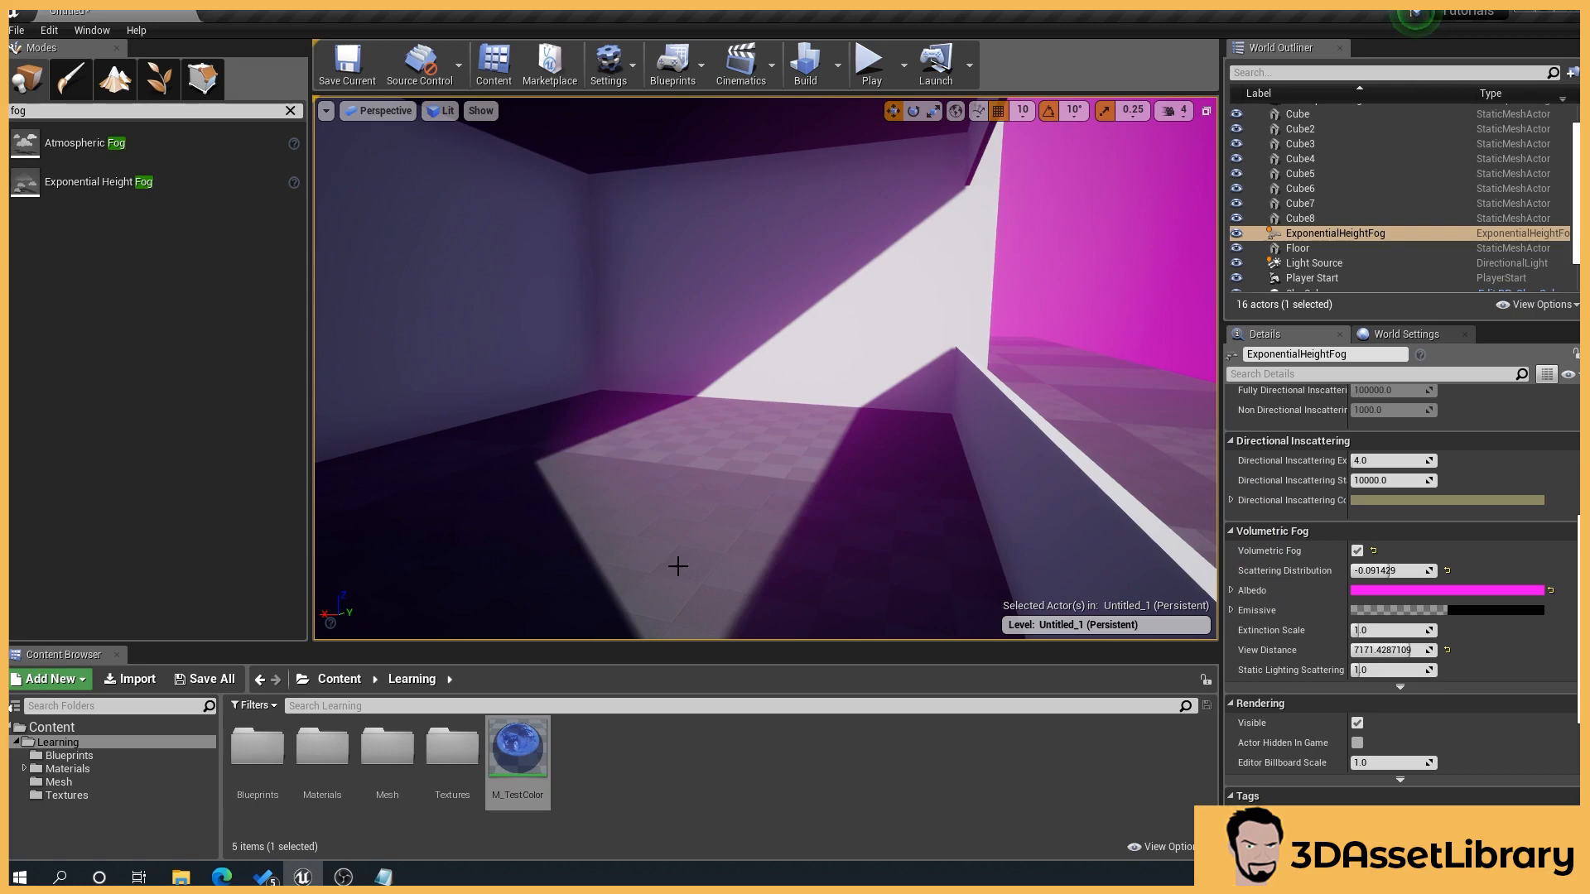
# Step: Lower the volumetric fog's Scattering Distribution to about -0.4 and inspect the coloured light by the window opening
pyautogui.moveTo(1379, 570)
pyautogui.mouseDown()
pyautogui.moveTo(1404, 570)
pyautogui.moveTo(1384, 571)
pyautogui.mouseUp()
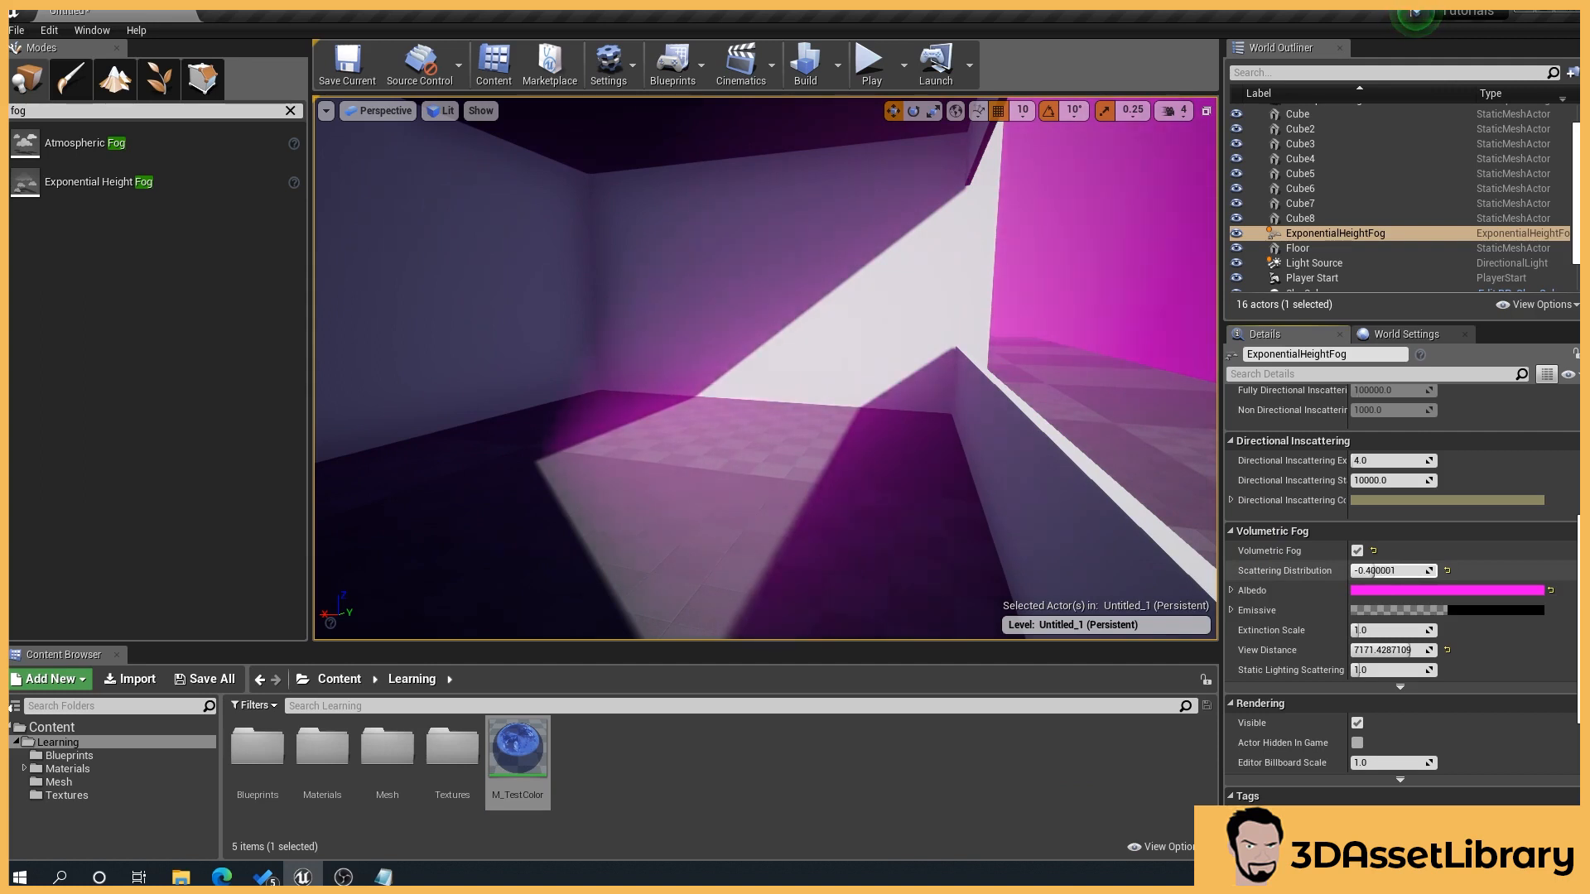
pyautogui.moveTo(887, 479); pyautogui.dragTo(973, 479, button='right')
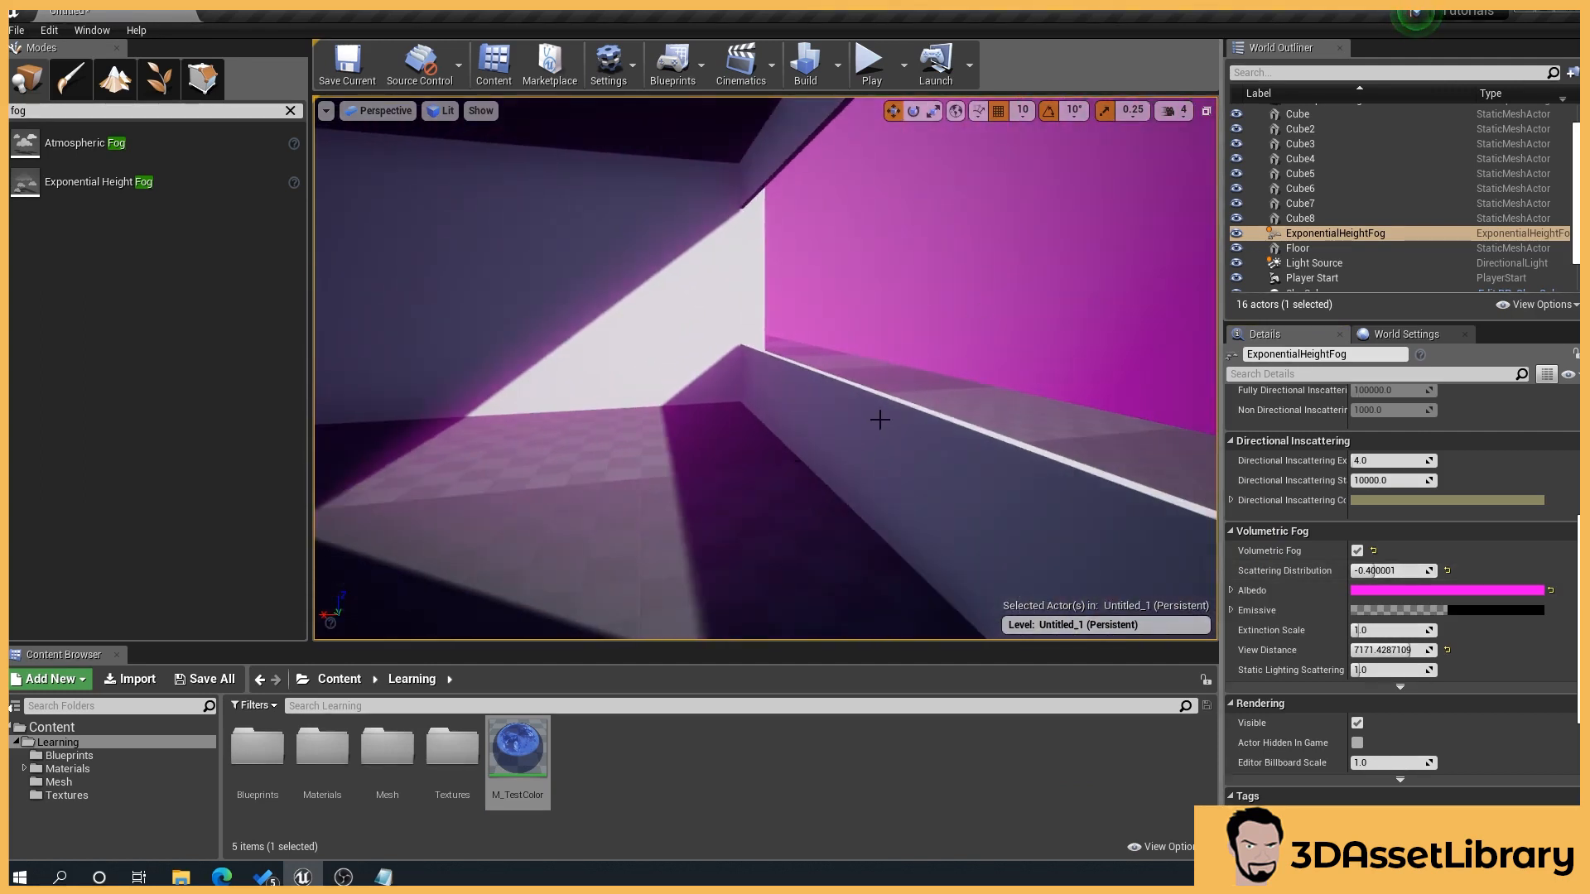
pyautogui.moveTo(887, 404); pyautogui.dragTo(841, 404, button='right')
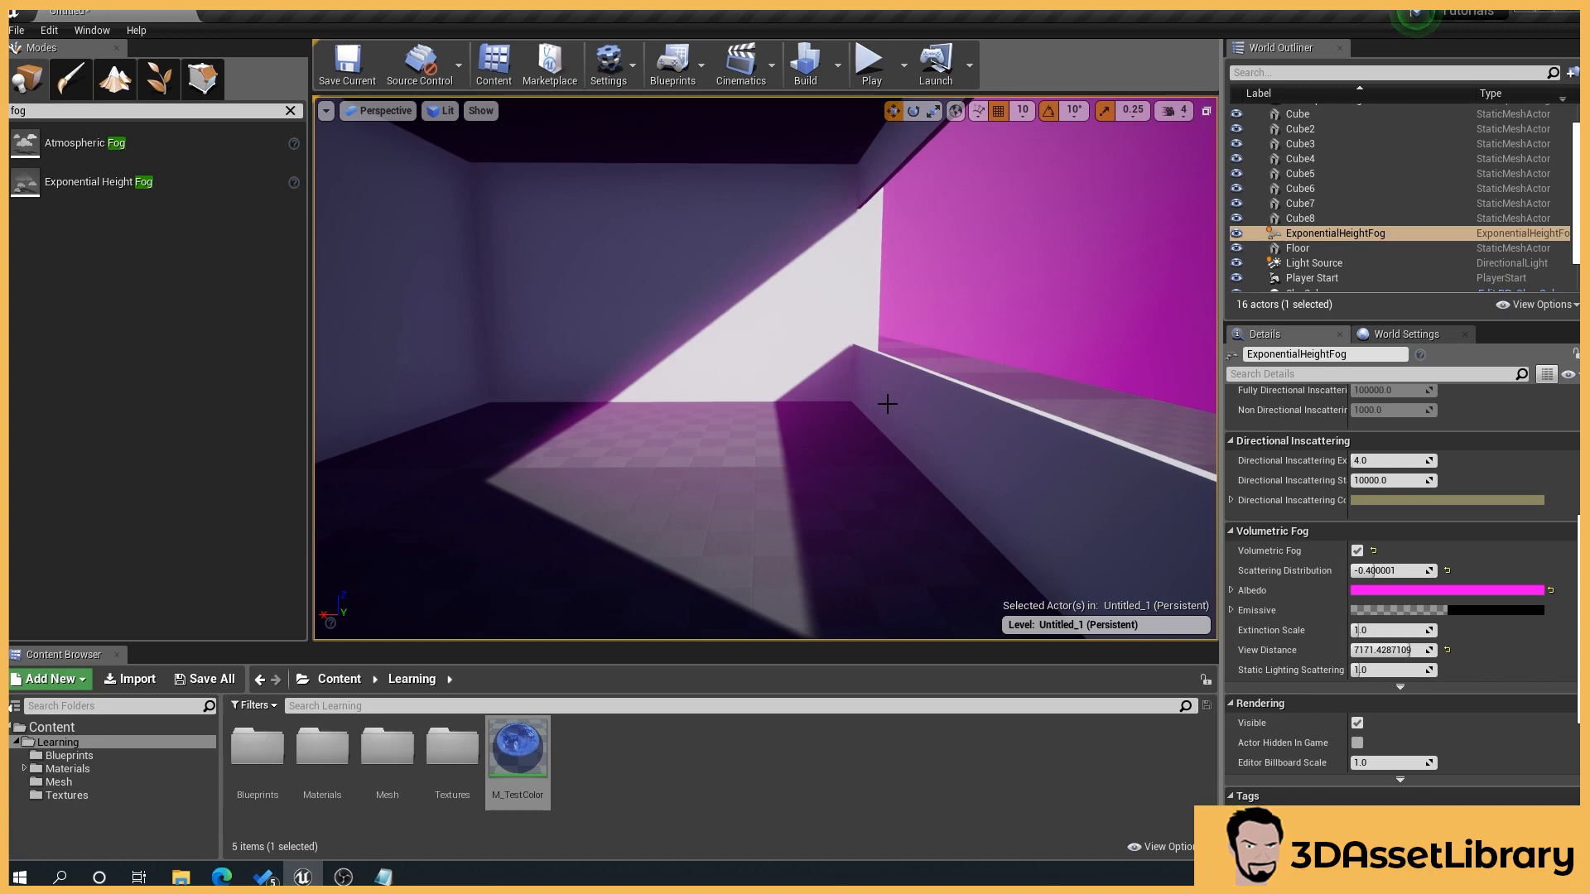
# Step: Turn Volumetric Fog off and back on, comparing the lighting in the room in both states
pyautogui.click(1357, 551)
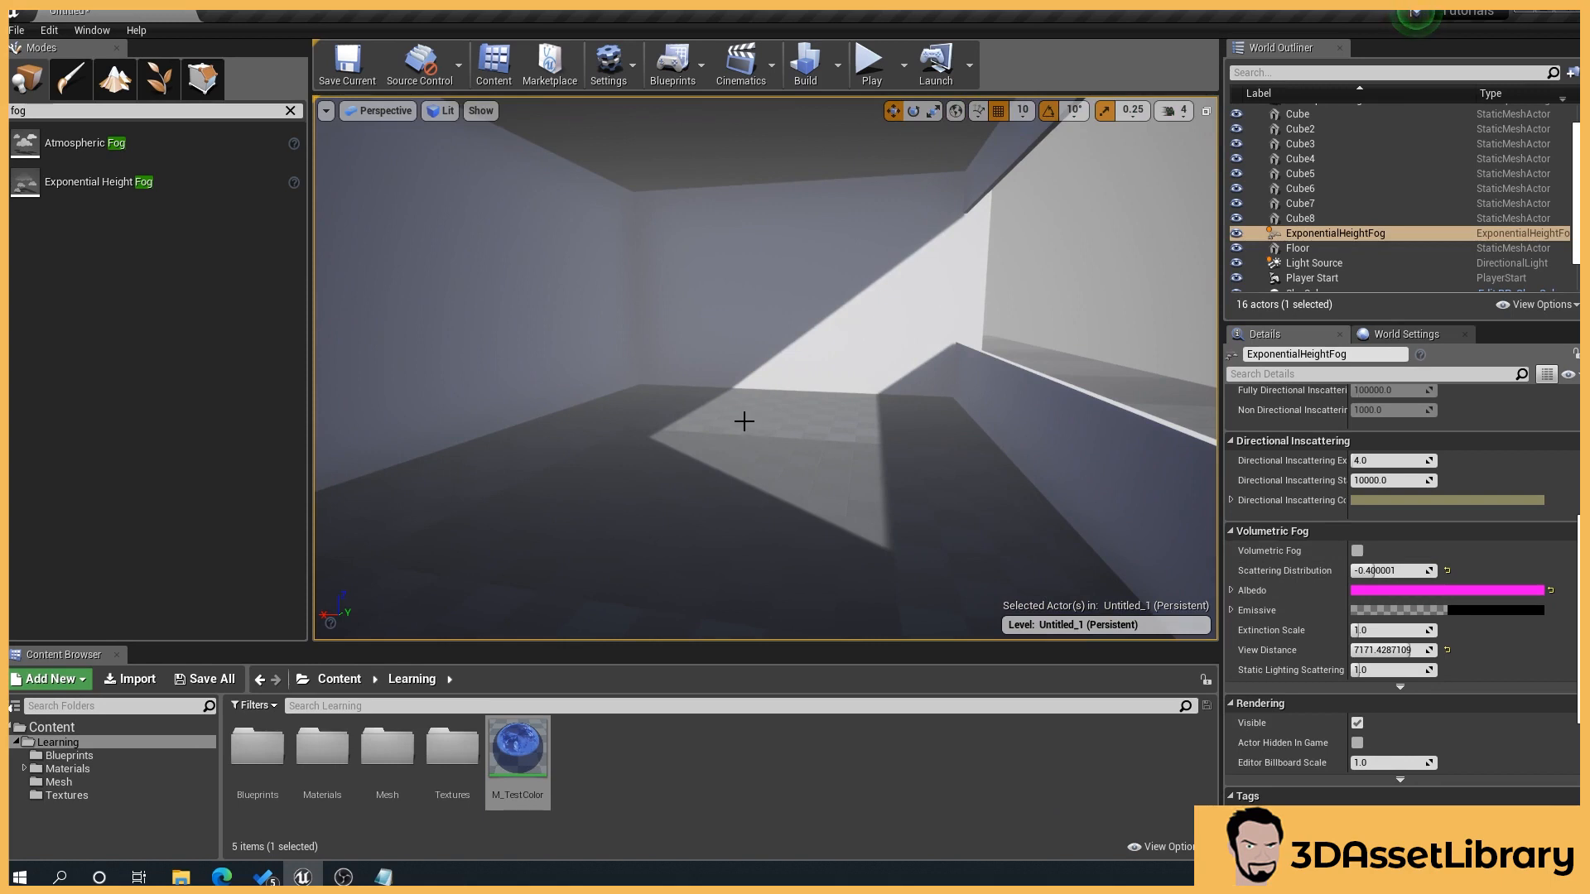
pyautogui.moveTo(974, 483); pyautogui.dragTo(1124, 483, button='right')
pyautogui.press('a')
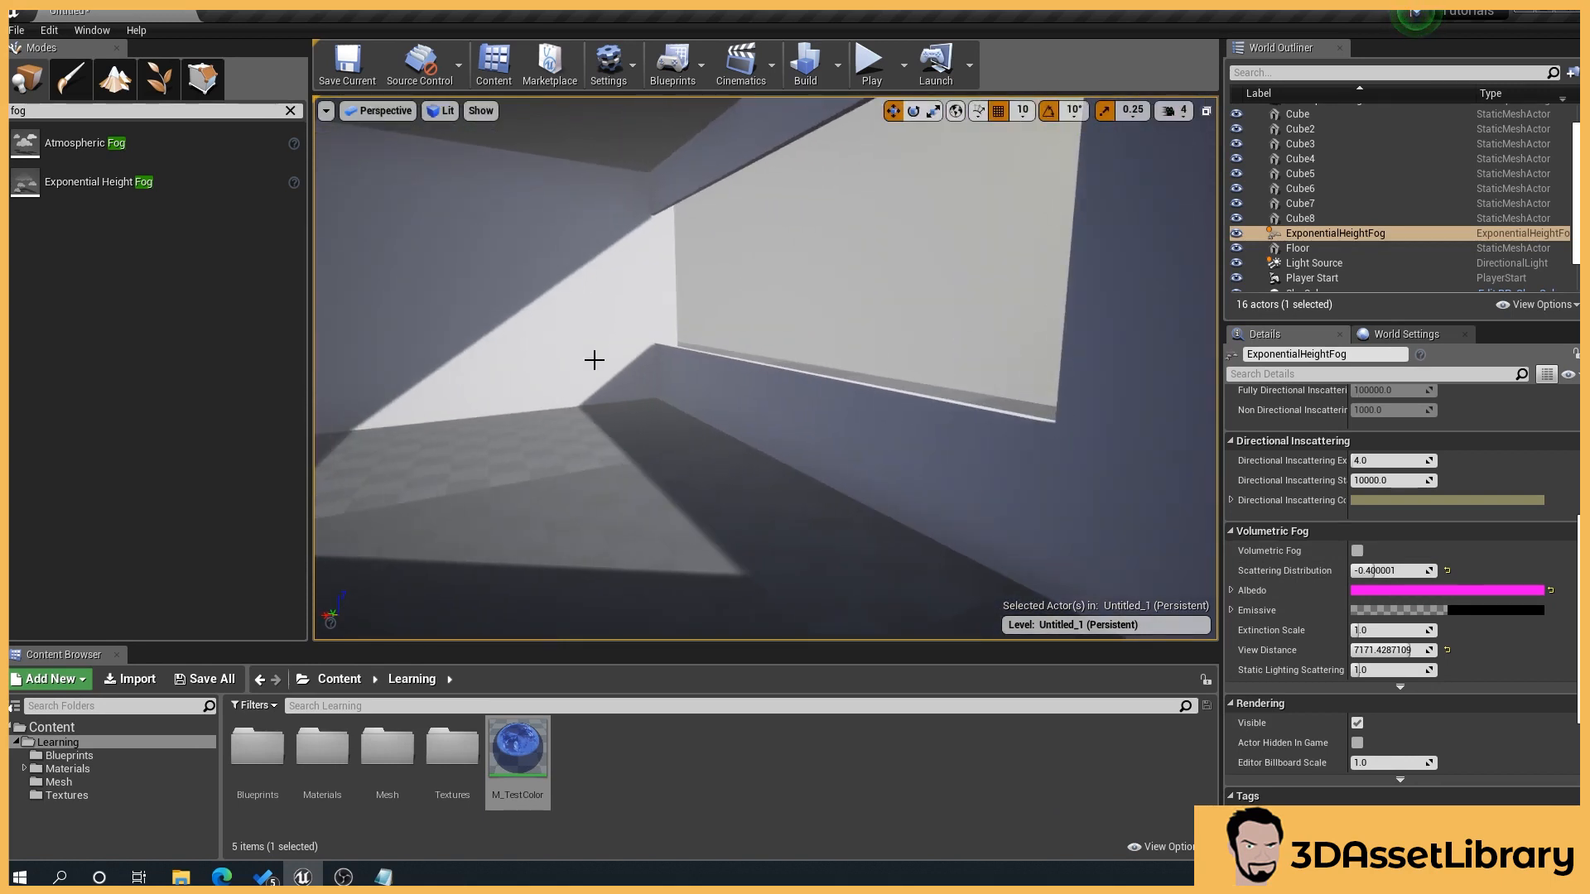
pyautogui.moveTo(646, 494); pyautogui.dragTo(547, 490, button='right')
pyautogui.press('d')
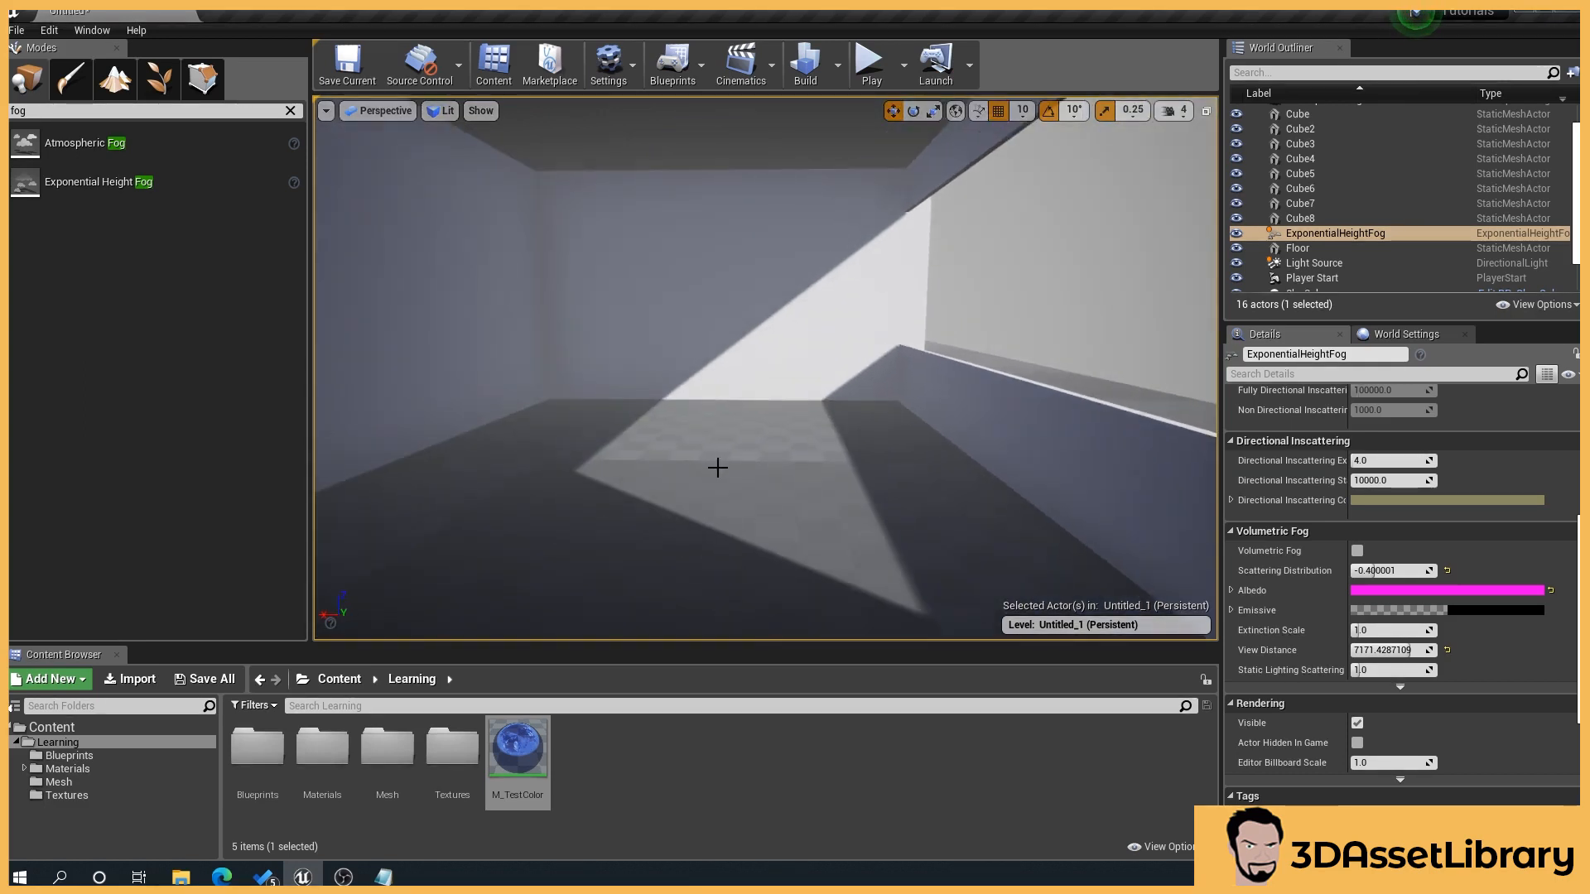
pyautogui.click(1357, 551)
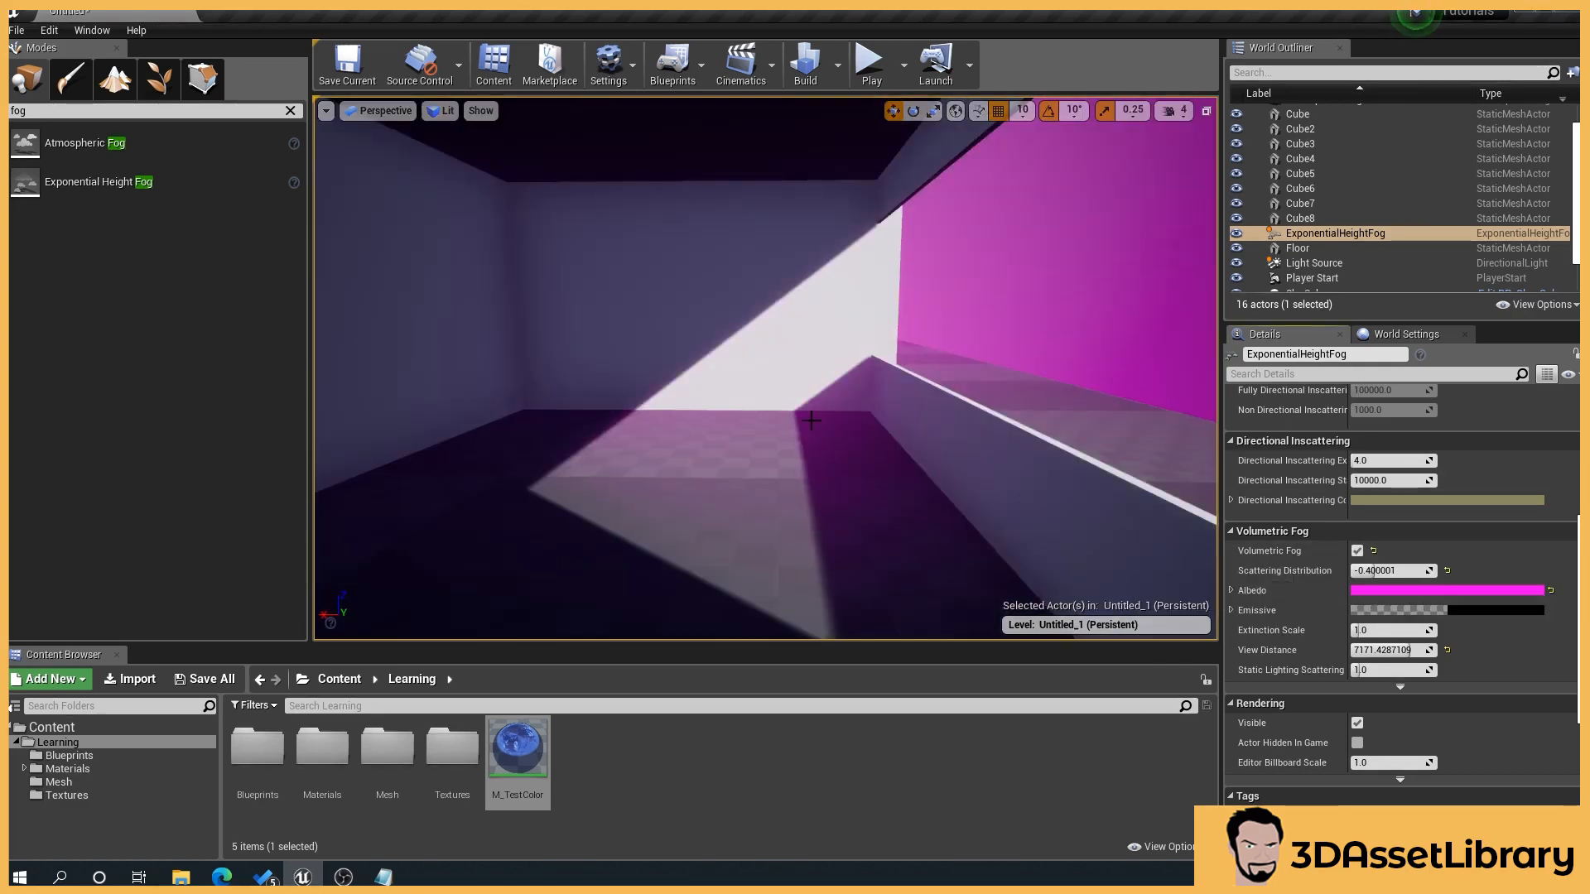
pyautogui.scroll(-2, 868, 376)
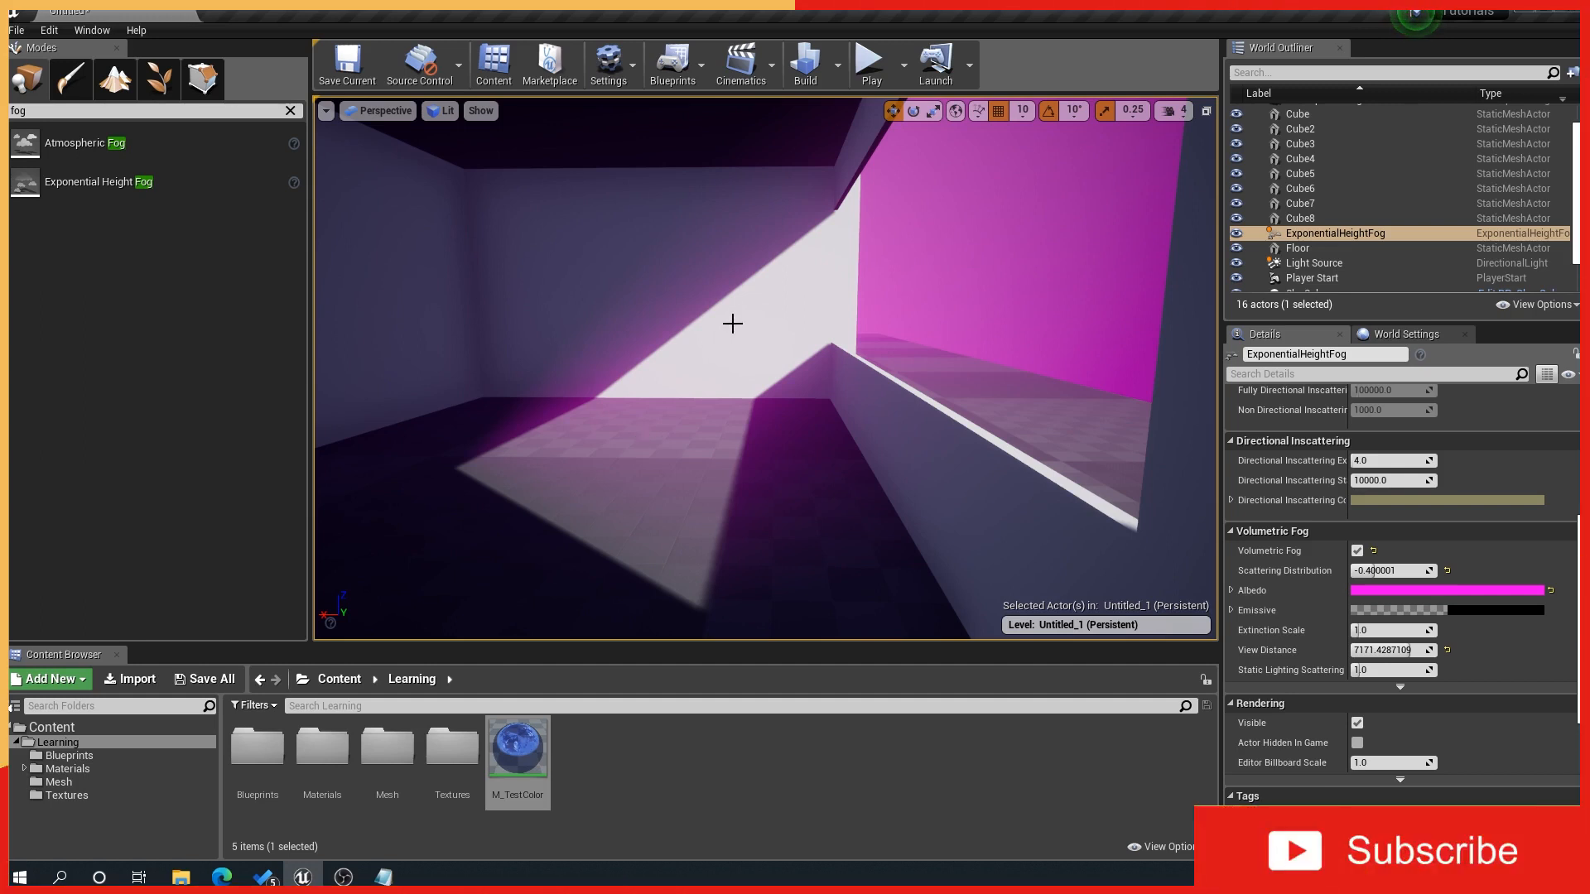
pyautogui.moveTo(653, 537); pyautogui.dragTo(575, 510)
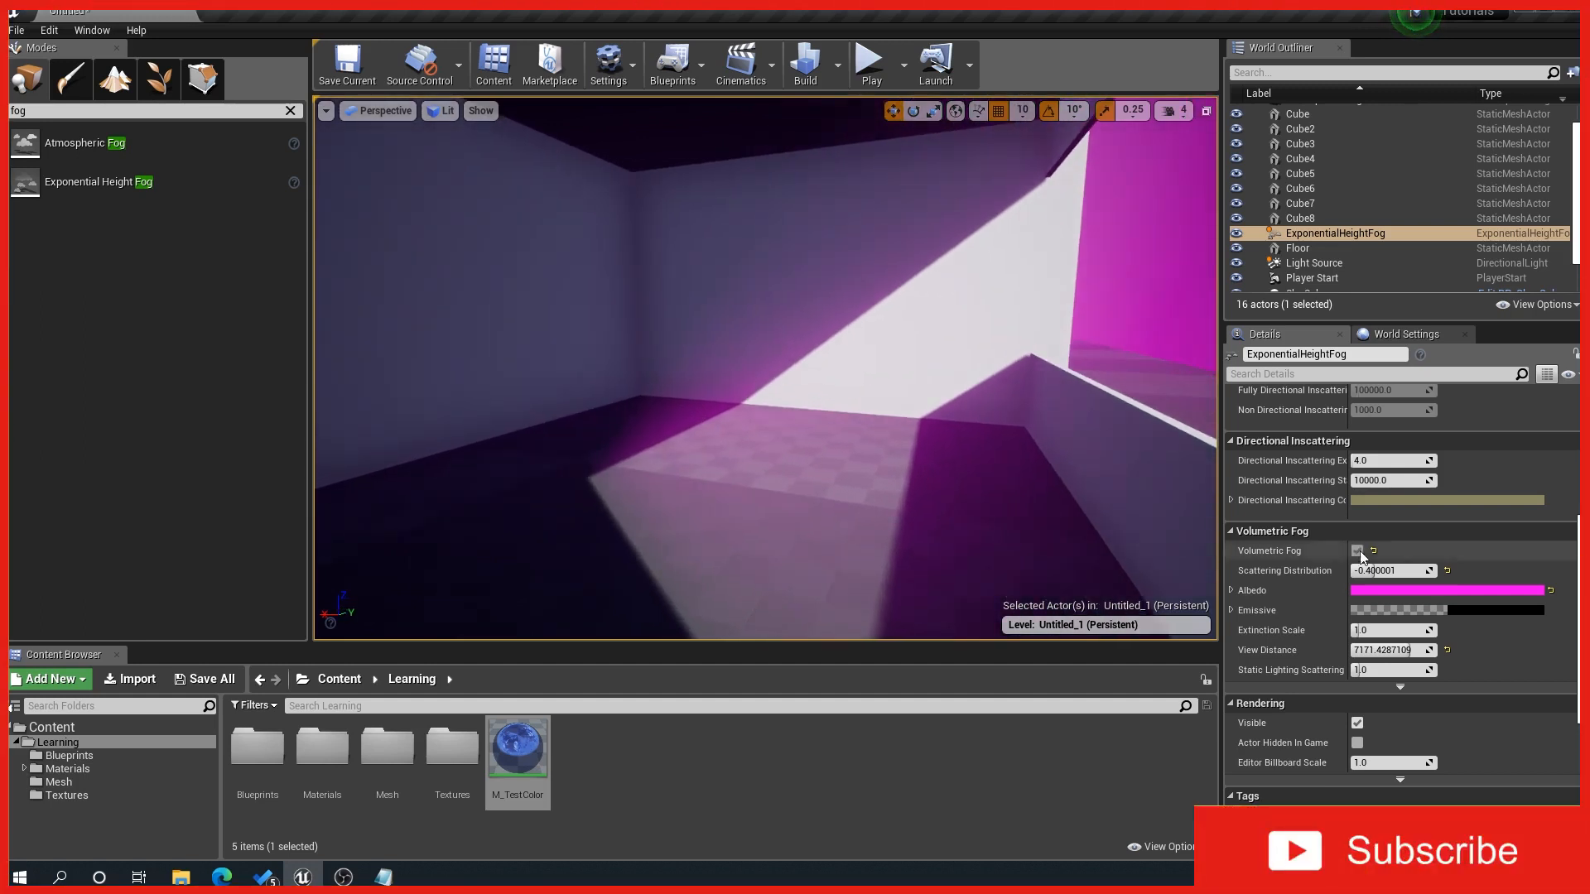
pyautogui.scroll(-4, 727, 465)
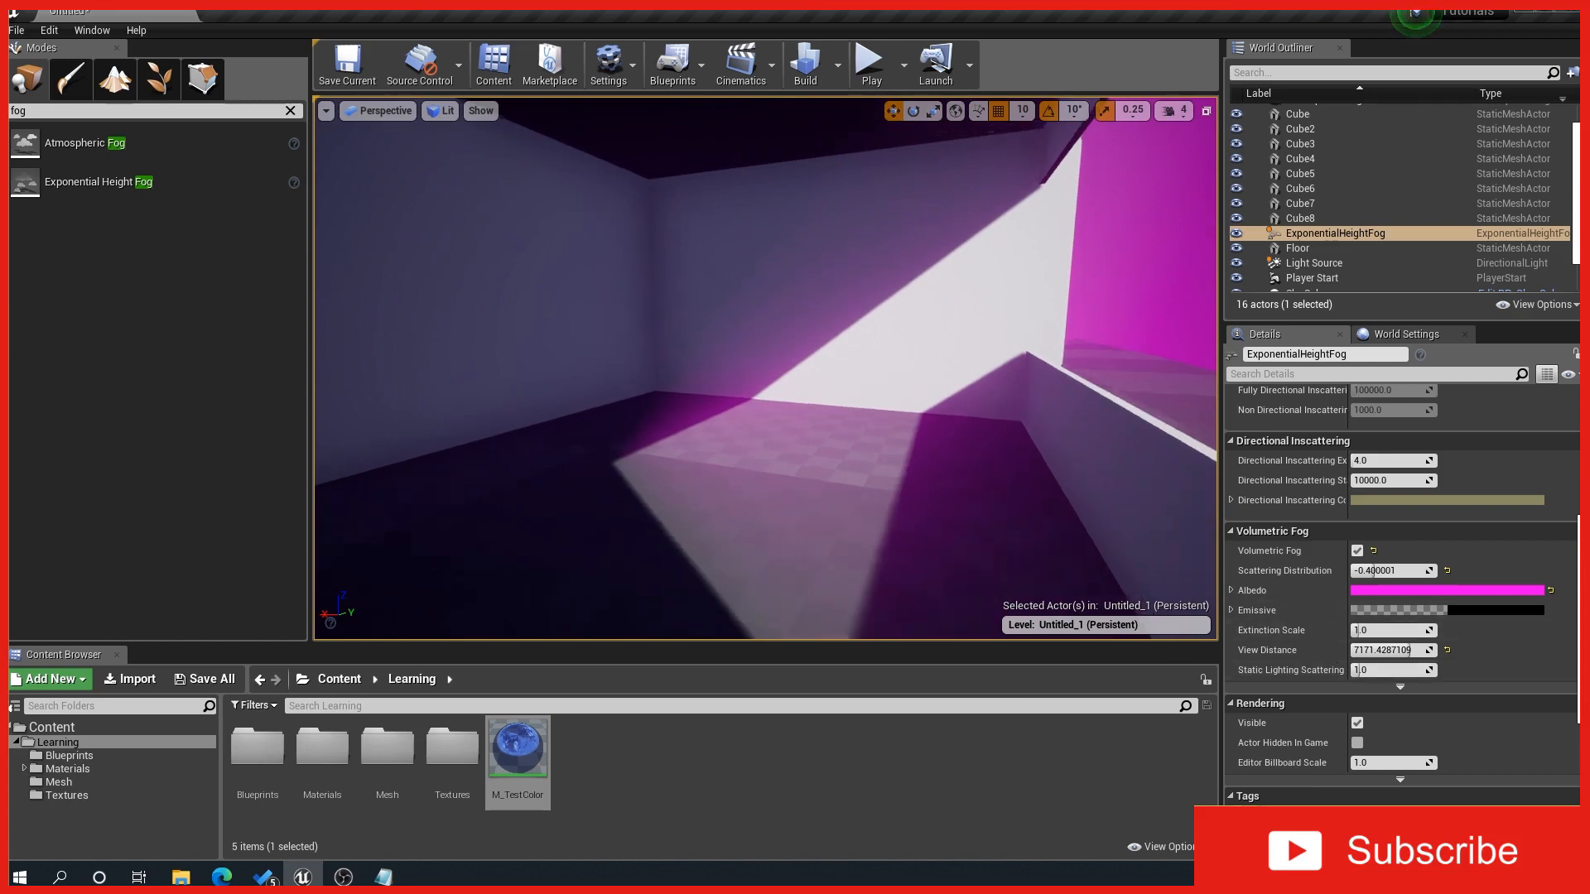